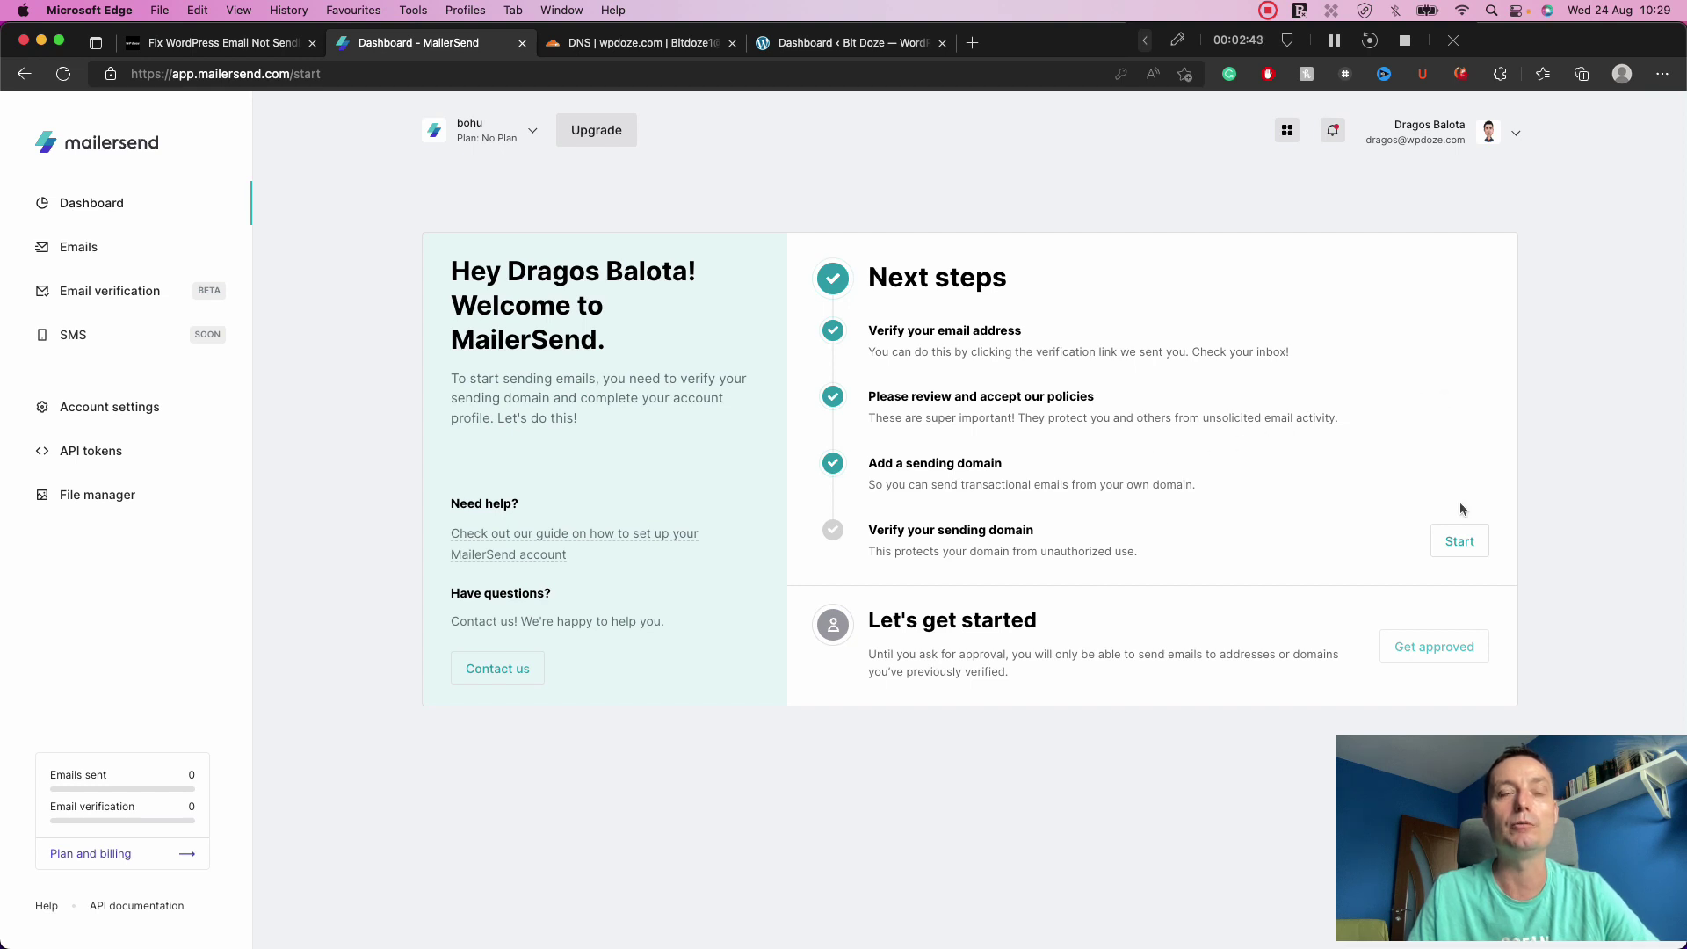
Switch to the WordPress email tutorial article's MailerSend add-a-domain section.
{"action": "left_click", "coordinate": [233, 51]}
Review the tutorial, then start verifying the wpdoze.com sending domain in MailerSend.
{"action": "scroll", "coordinate": [835, 425], "scroll_direction": "down", "scroll_amount": 10}
{"action": "scroll", "coordinate": [835, 426], "scroll_direction": "down", "scroll_amount": 3}
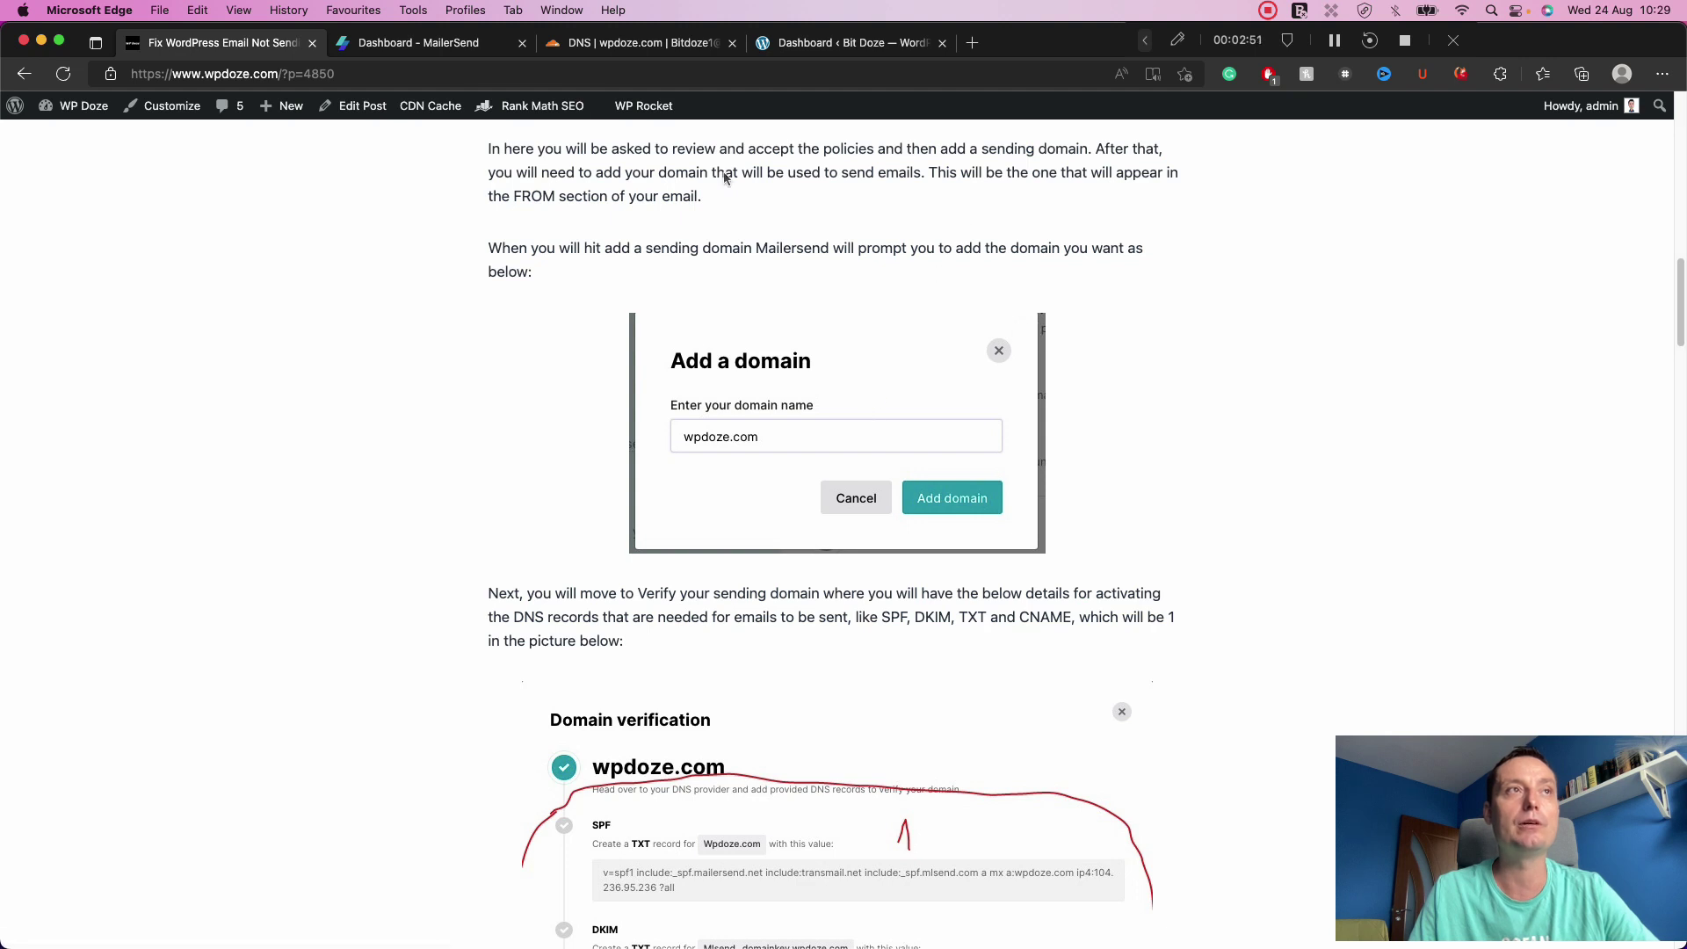
{"action": "left_click", "coordinate": [432, 46]}
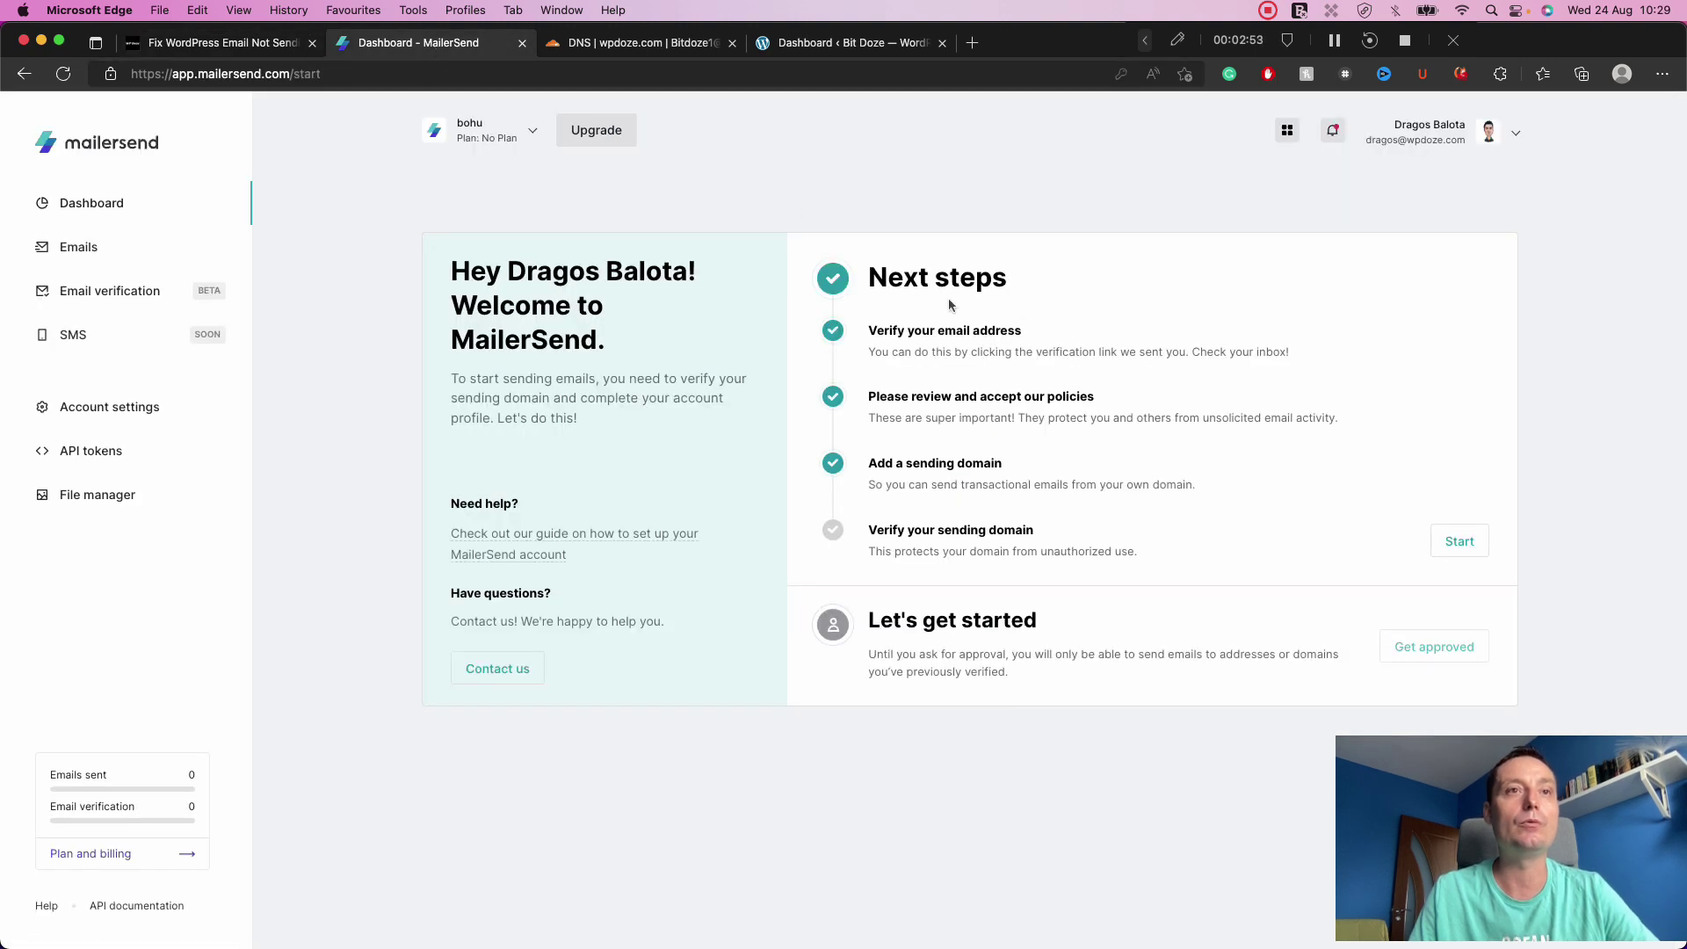
{"action": "left_click", "coordinate": [1458, 544]}
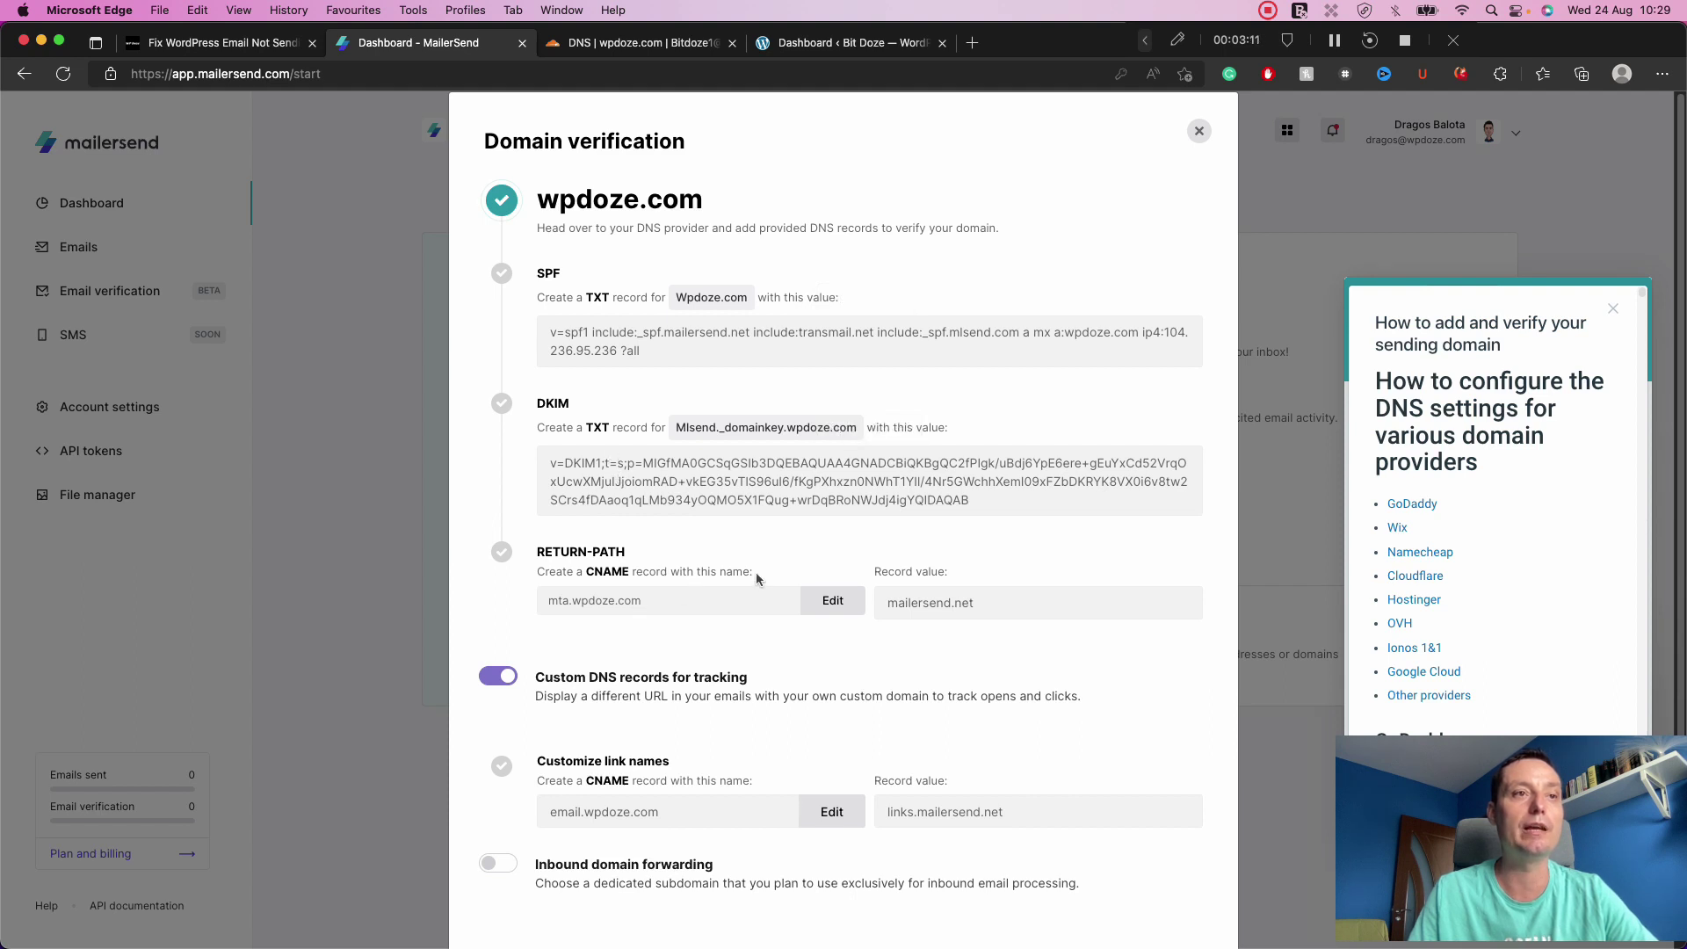
{"action": "scroll", "coordinate": [756, 572], "scroll_direction": "down", "scroll_amount": 2}
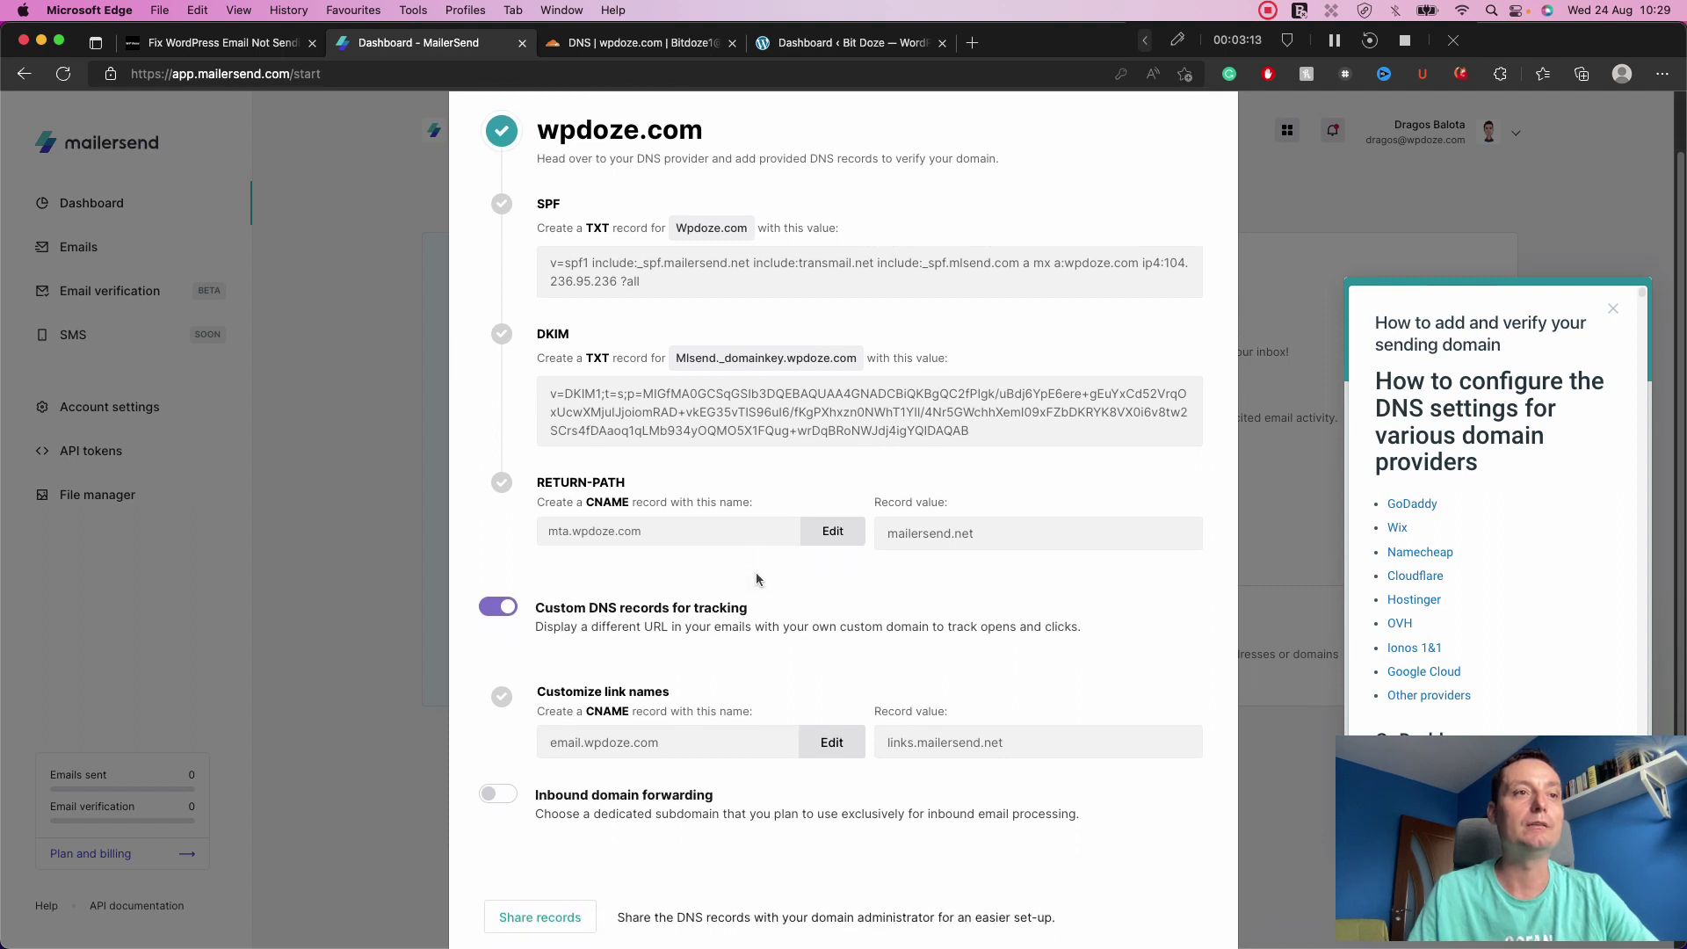
{"action": "scroll", "coordinate": [756, 579], "scroll_direction": "down", "scroll_amount": 1}
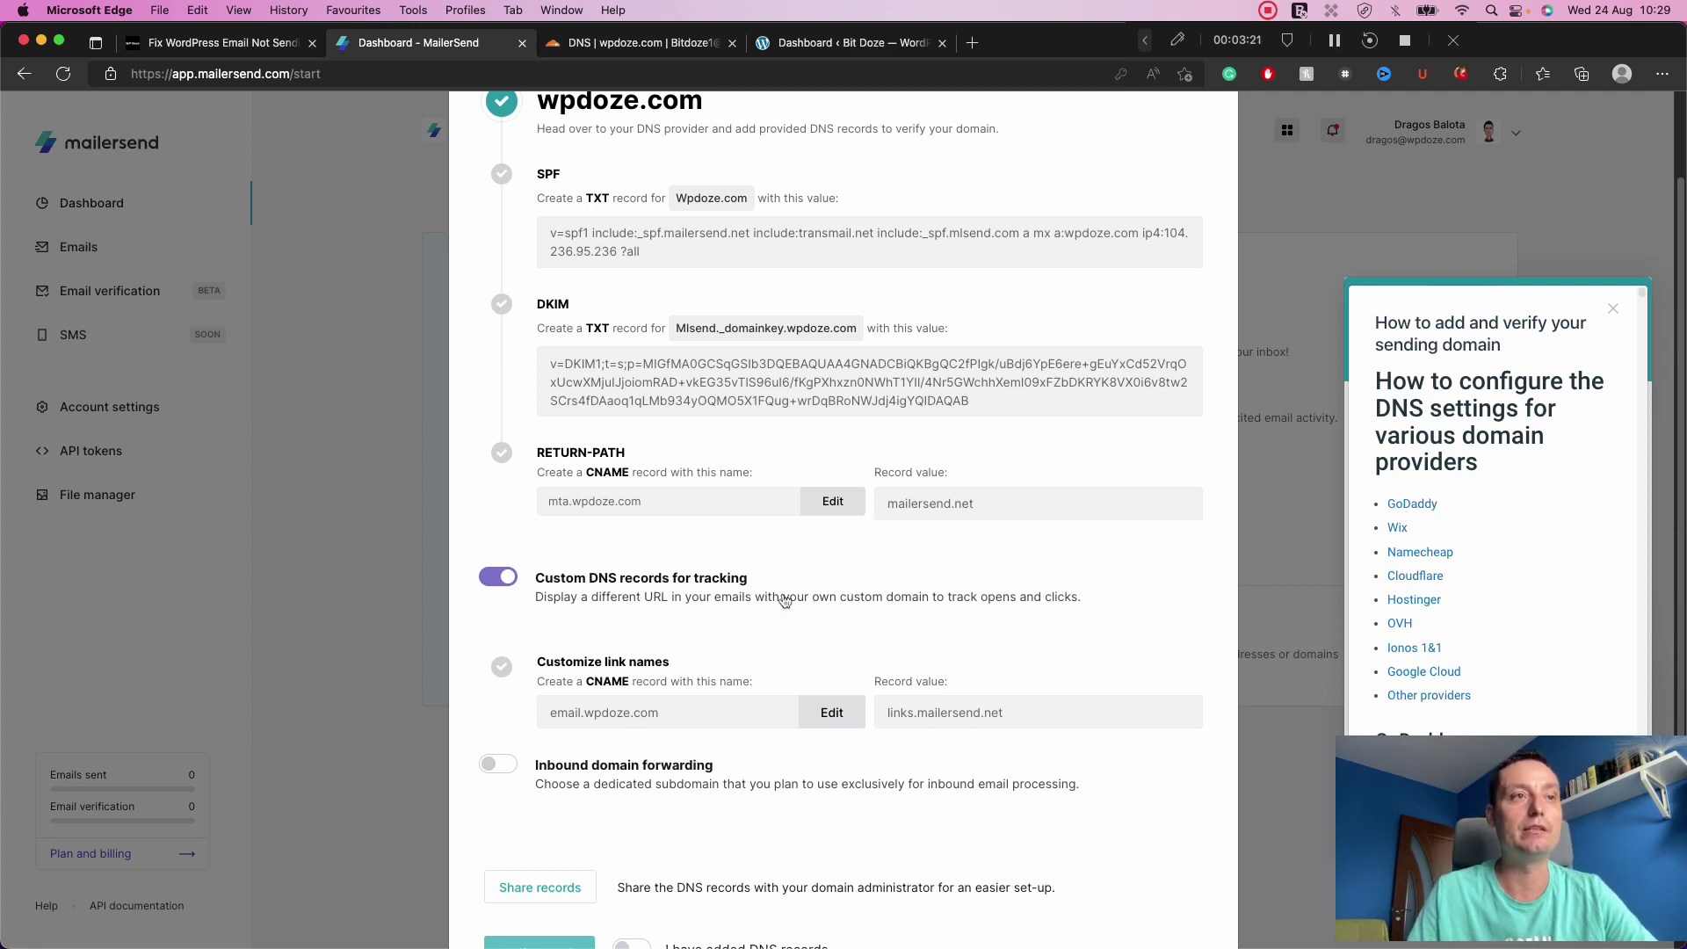
{"action": "scroll", "coordinate": [782, 595], "scroll_direction": "down", "scroll_amount": 2}
{"action": "scroll", "coordinate": [783, 593], "scroll_direction": "up", "scroll_amount": 3}
{"action": "scroll", "coordinate": [783, 592], "scroll_direction": "down", "scroll_amount": 2}
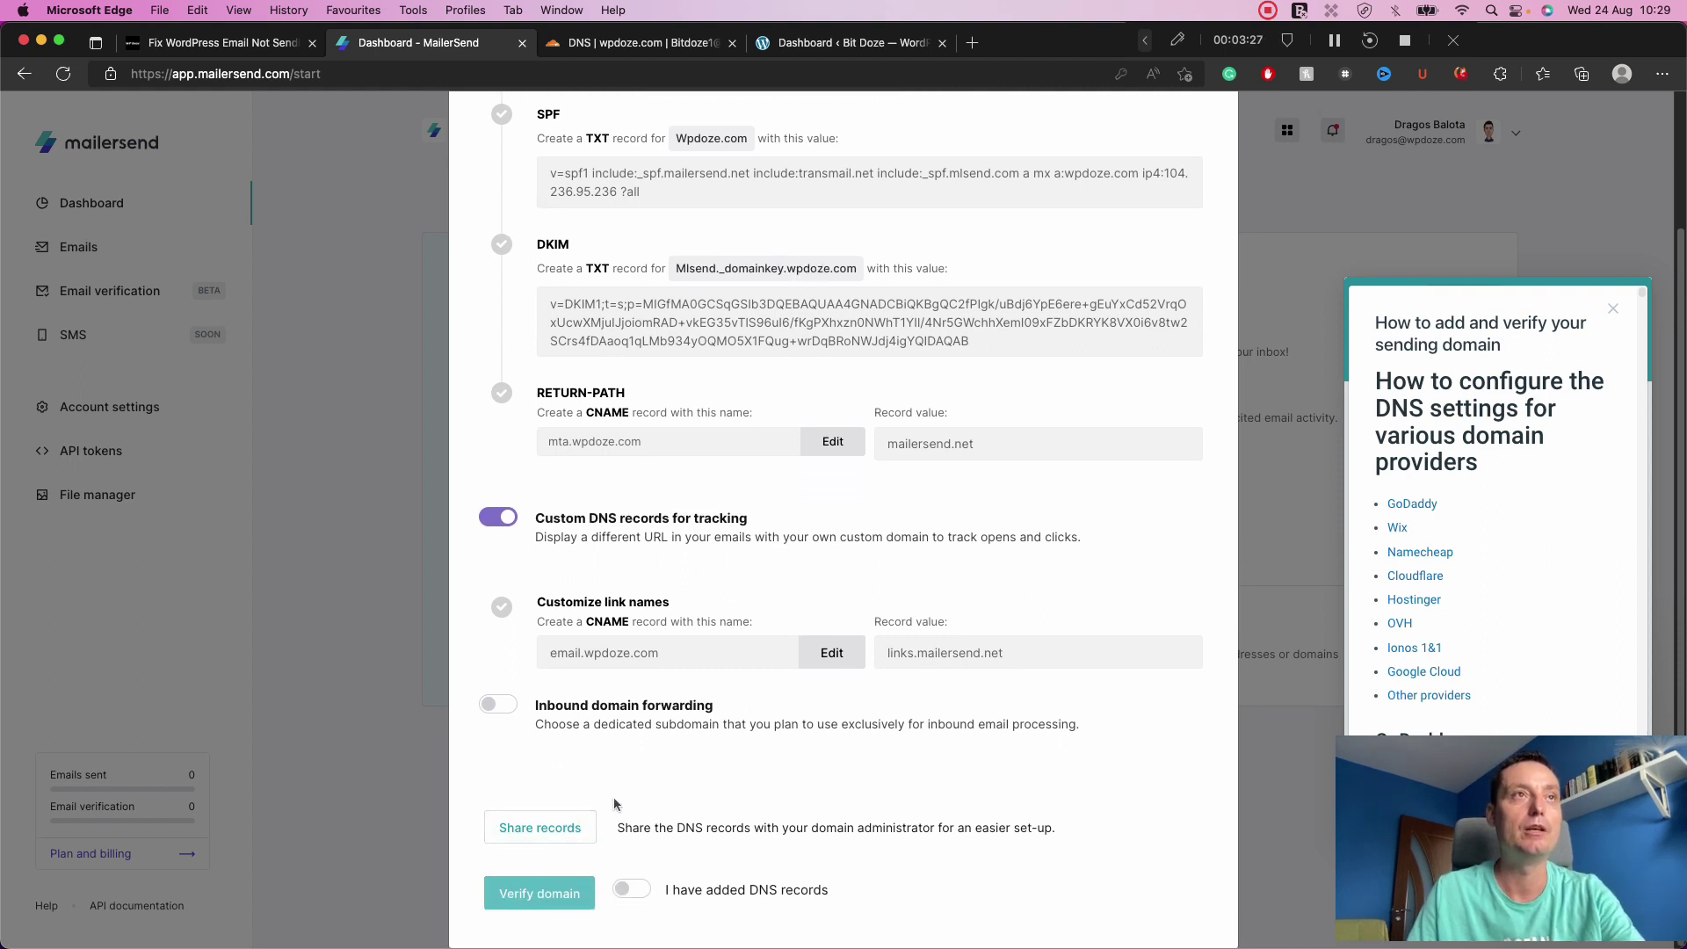
{"action": "scroll", "coordinate": [839, 514], "scroll_direction": "up", "scroll_amount": 3}
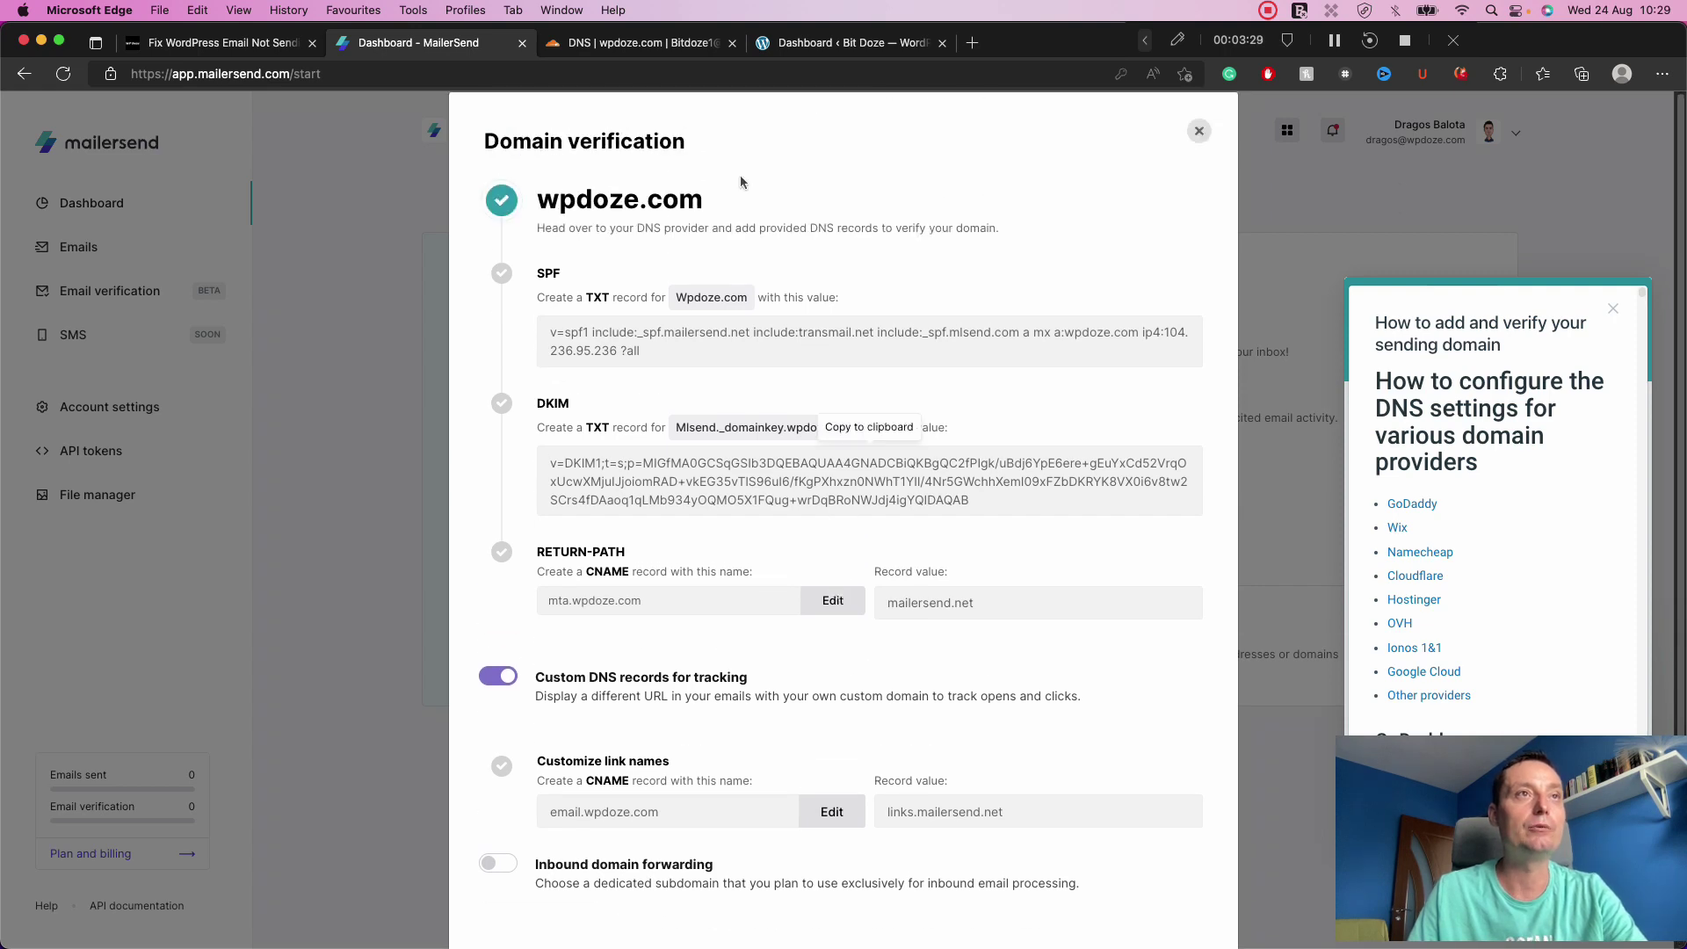
{"action": "left_click", "coordinate": [643, 44]}
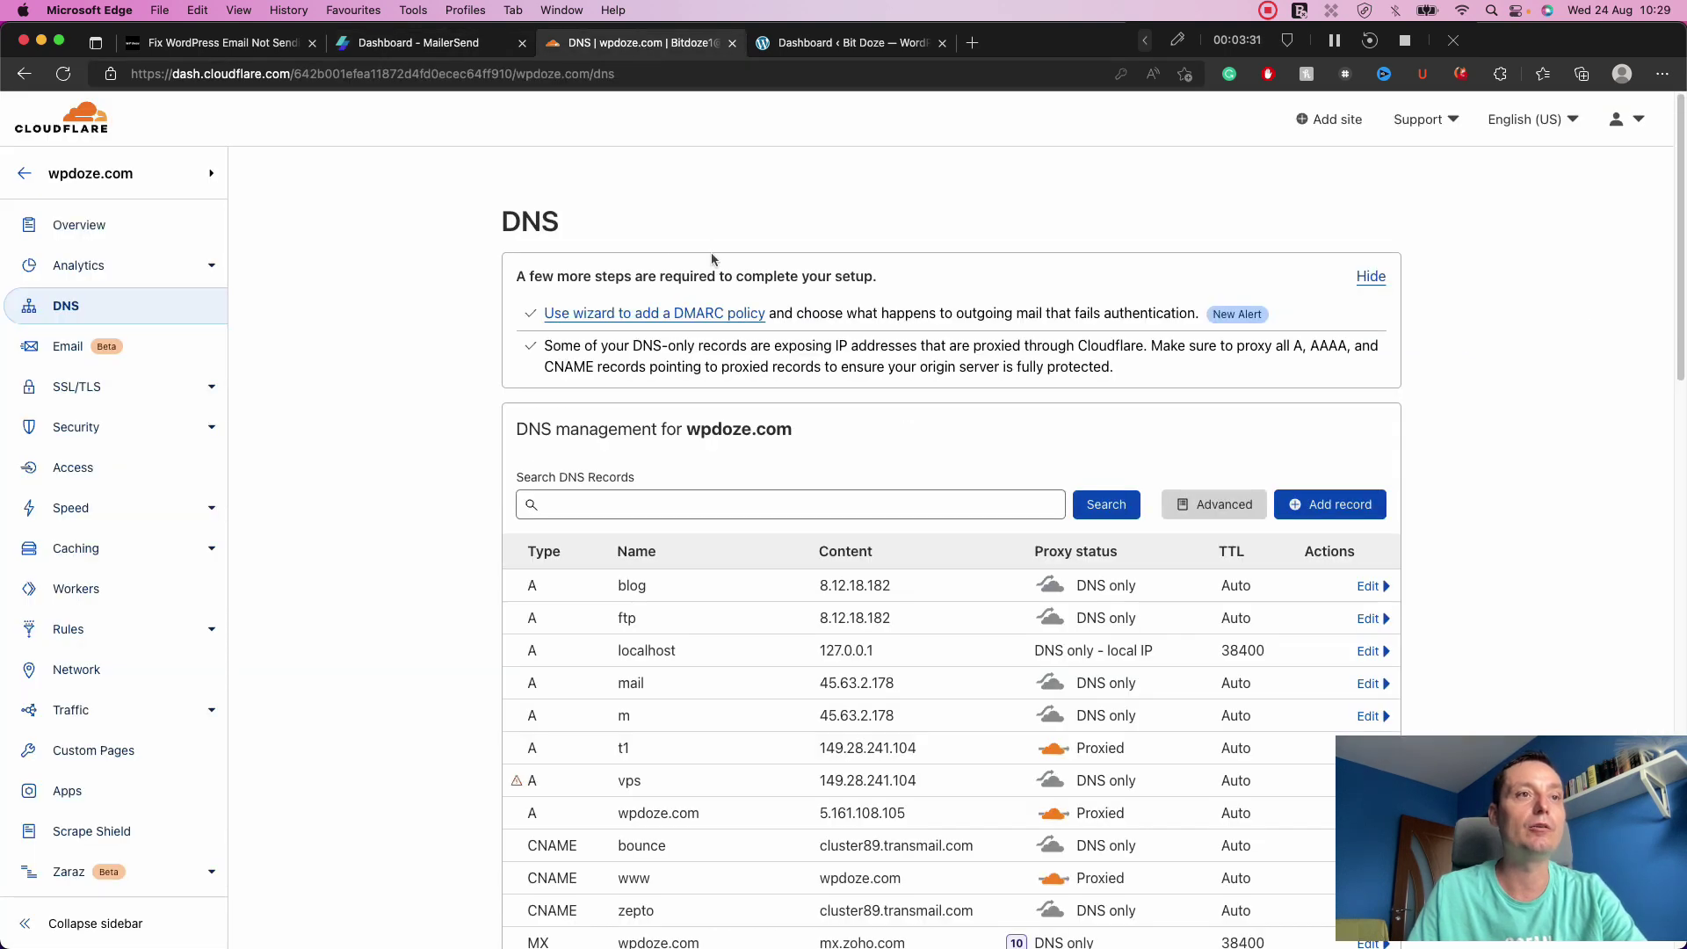
{"action": "scroll", "coordinate": [712, 259], "scroll_direction": "down", "scroll_amount": 5}
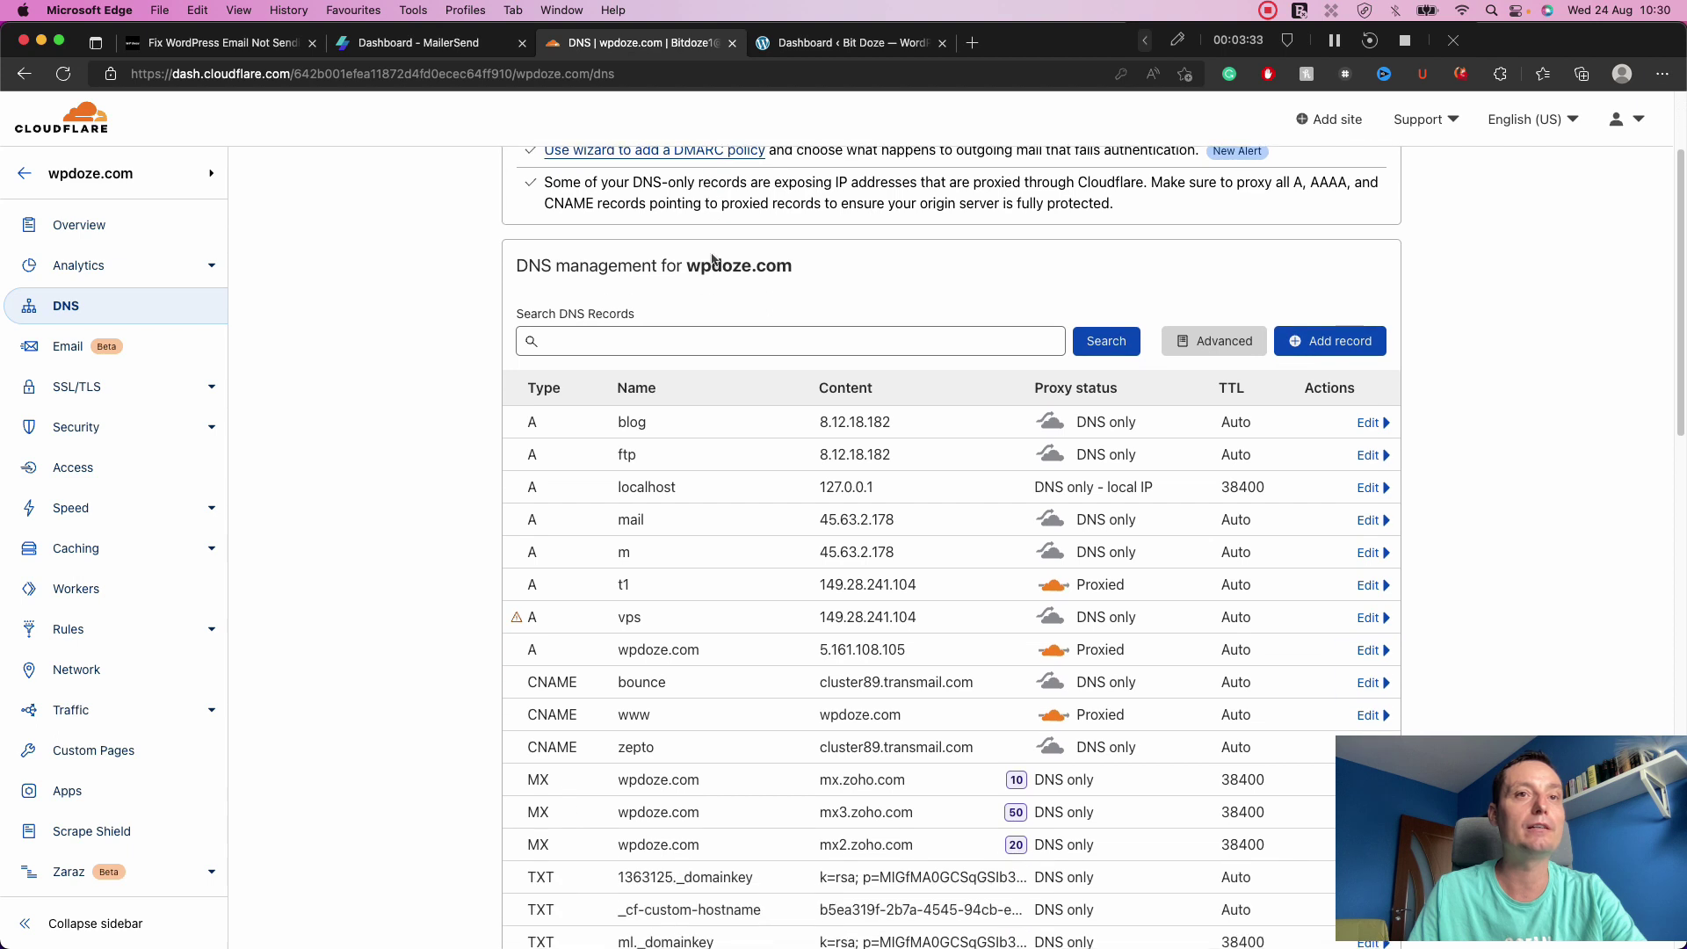
{"action": "scroll", "coordinate": [712, 259], "scroll_direction": "up", "scroll_amount": 5}
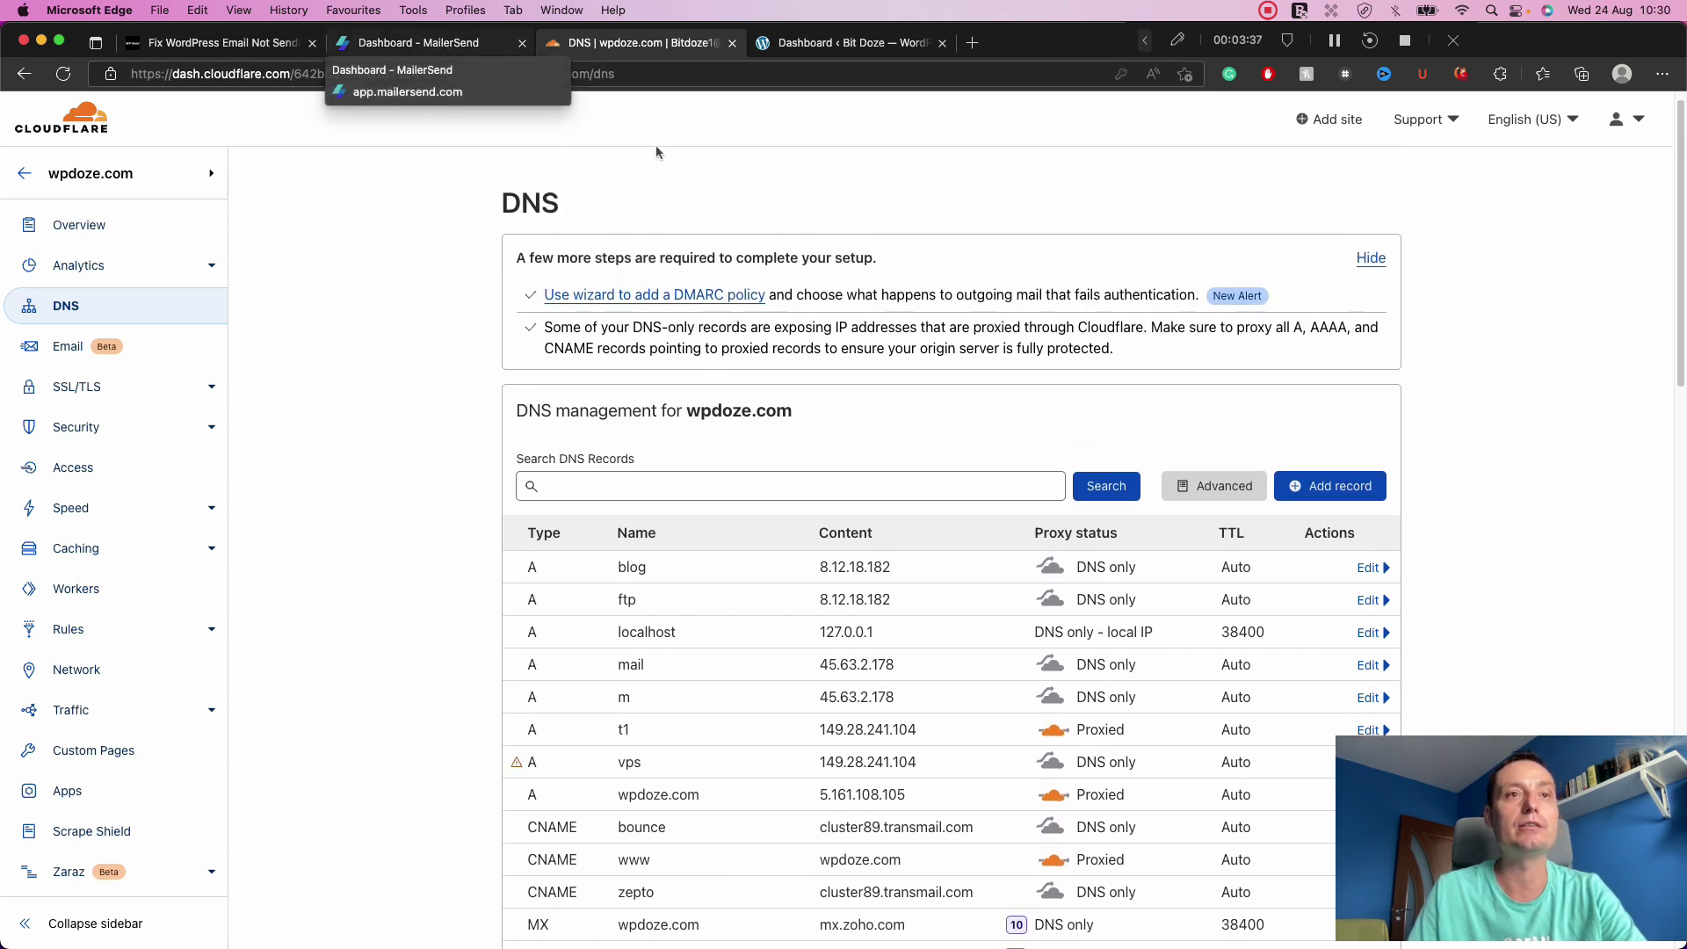
{"action": "left_click", "coordinate": [430, 44]}
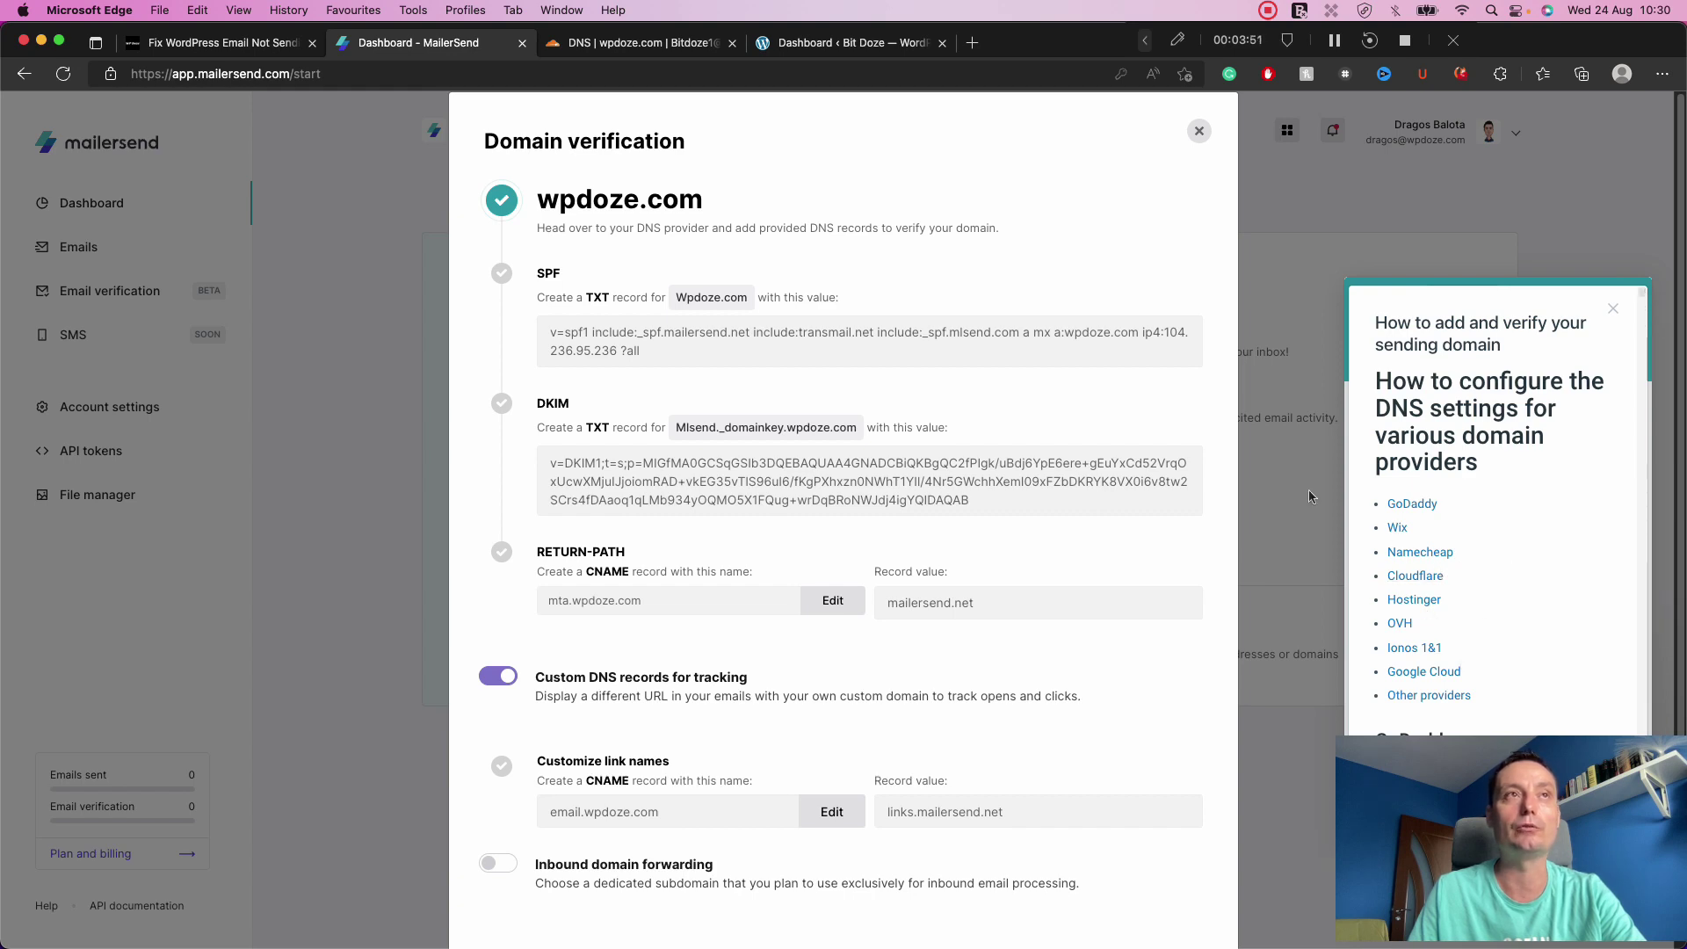
{"action": "left_click", "coordinate": [620, 44]}
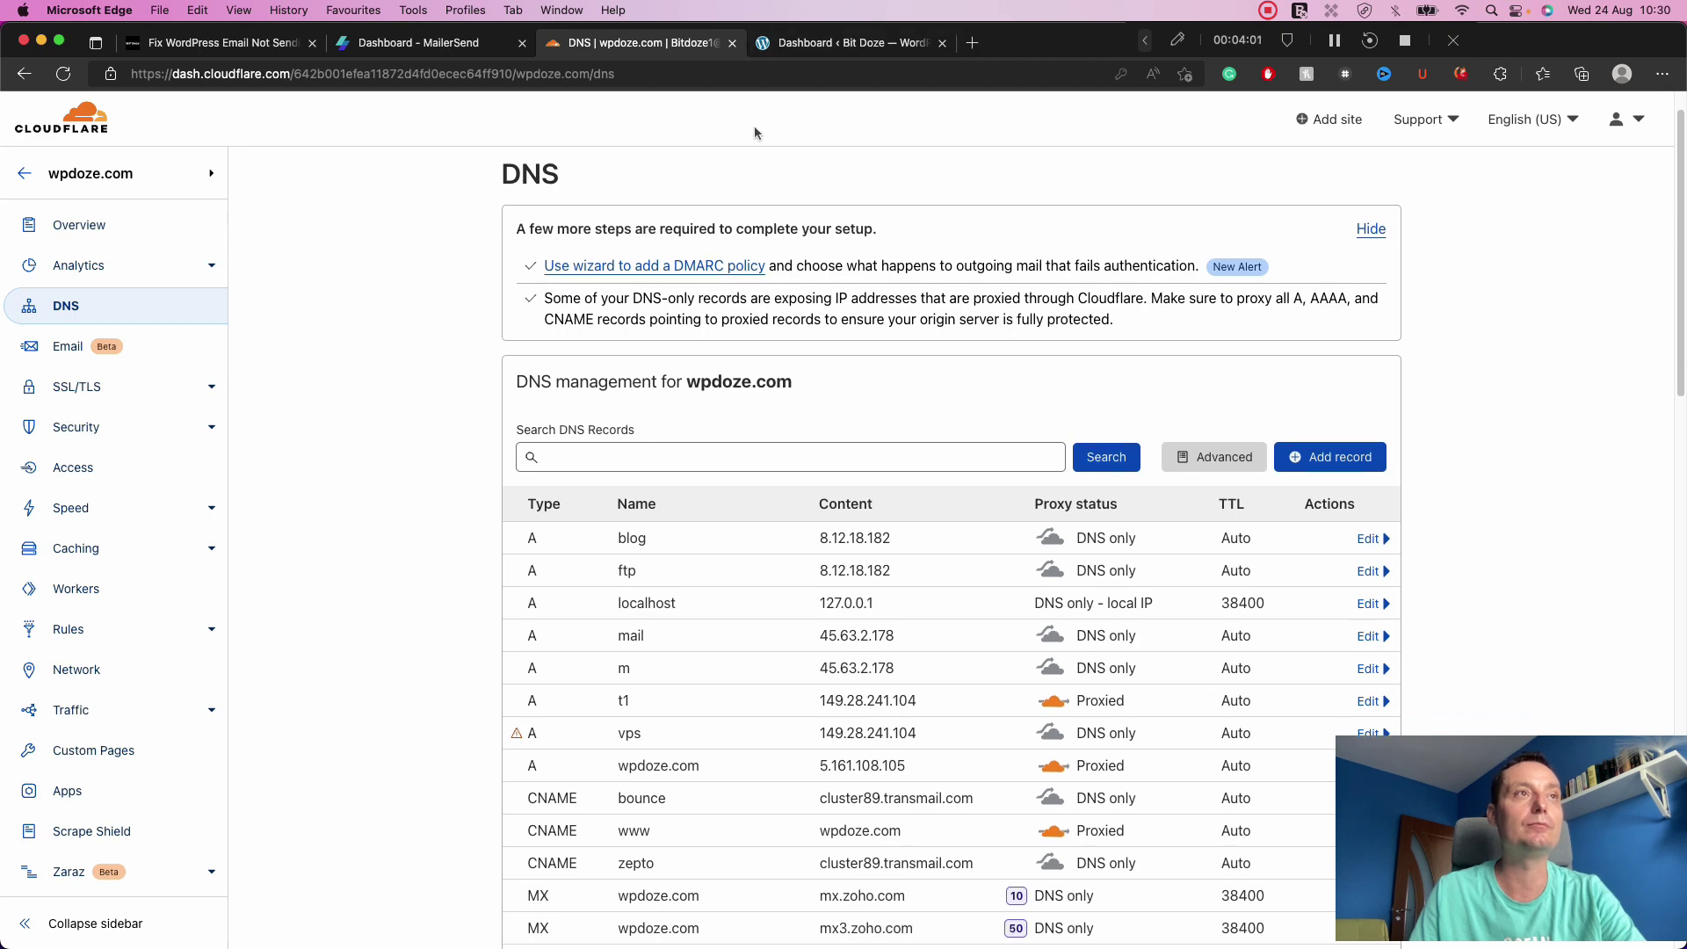
{"action": "left_click", "coordinate": [461, 42]}
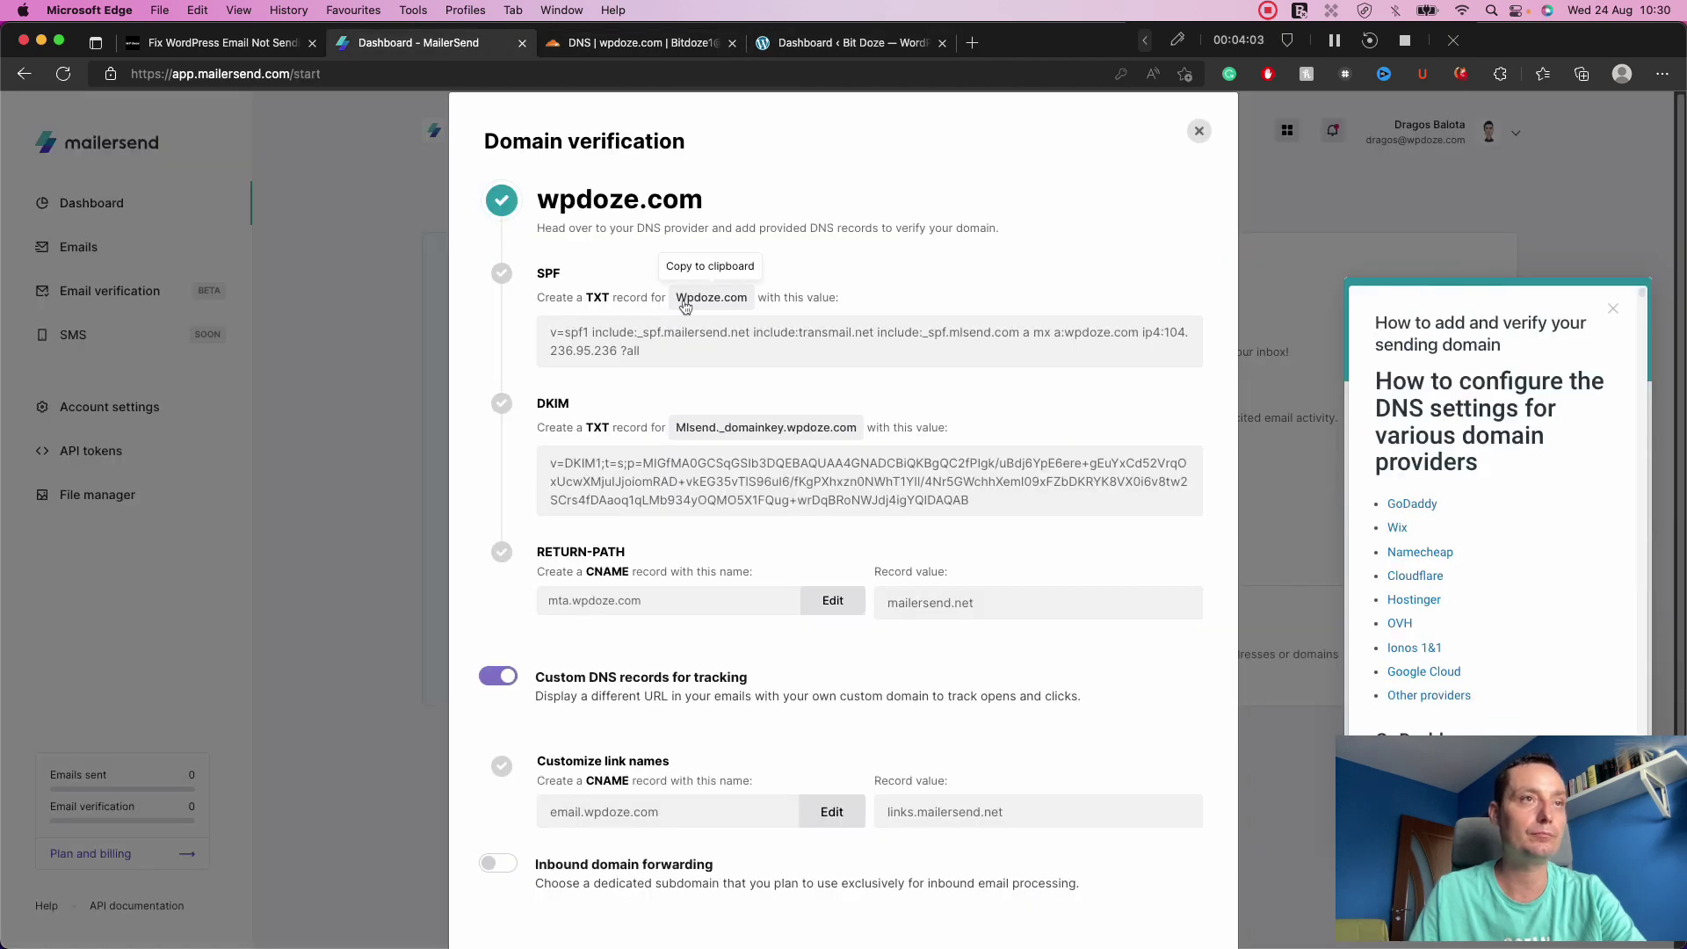
Copy MailerSend's SPF value and open Cloudflare's existing spf1 TXT record for editing.
{"action": "left_click", "coordinate": [676, 347]}
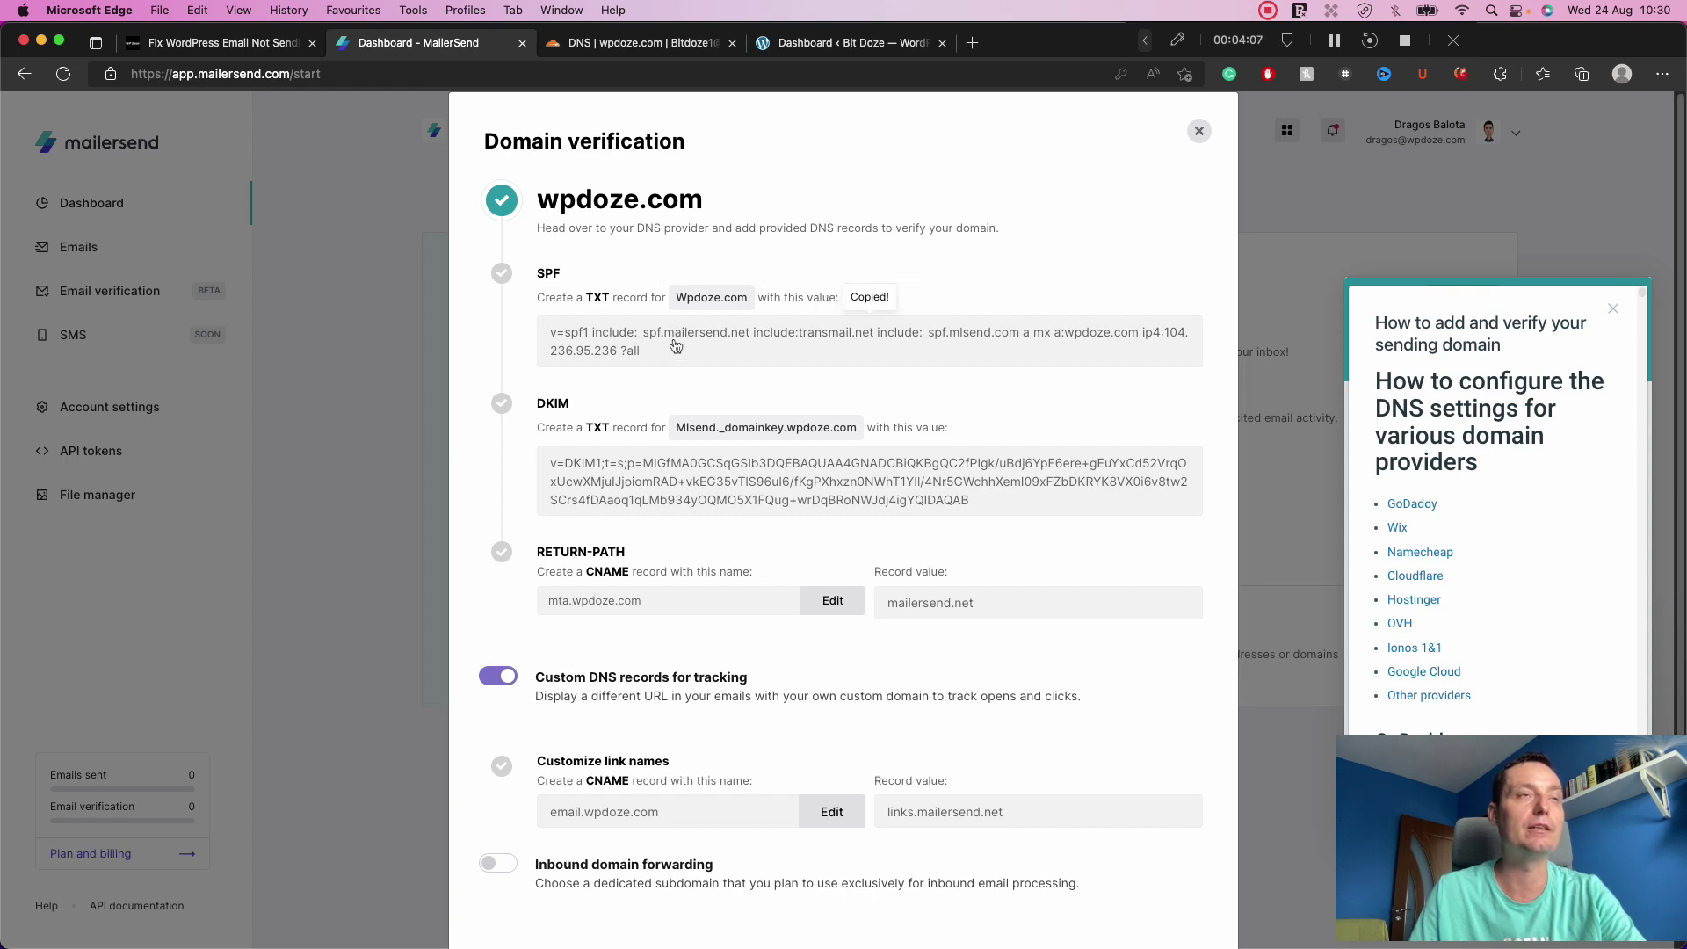
{"action": "left_click", "coordinate": [631, 44]}
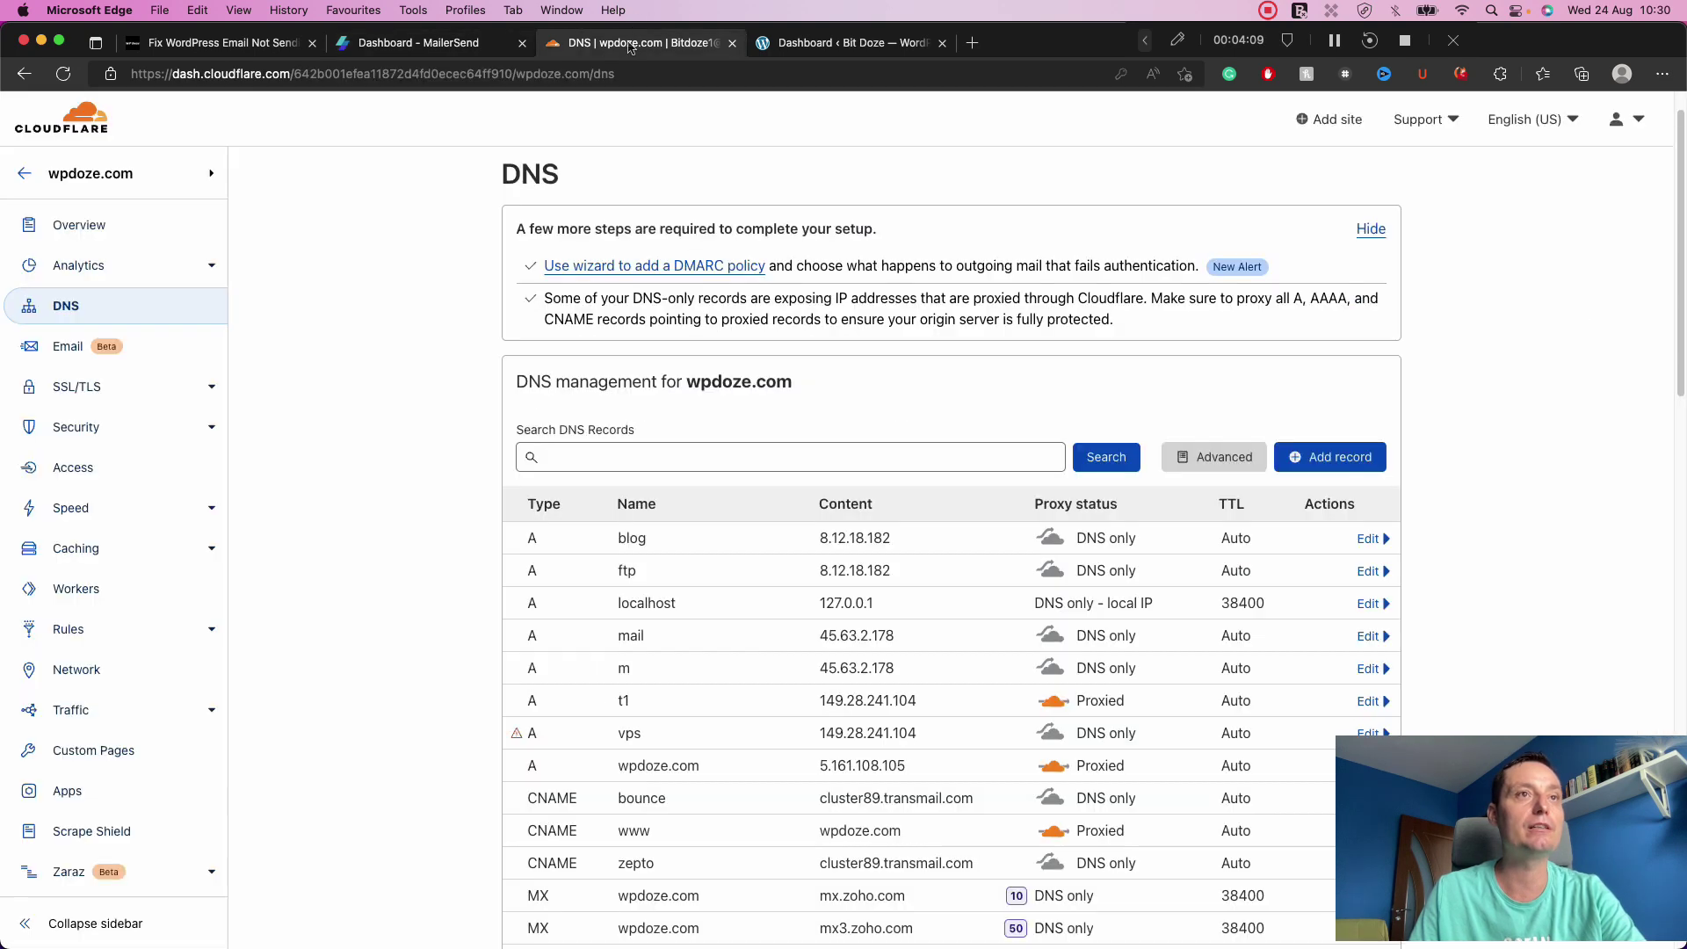
{"action": "scroll", "coordinate": [1060, 356], "scroll_direction": "down", "scroll_amount": 5}
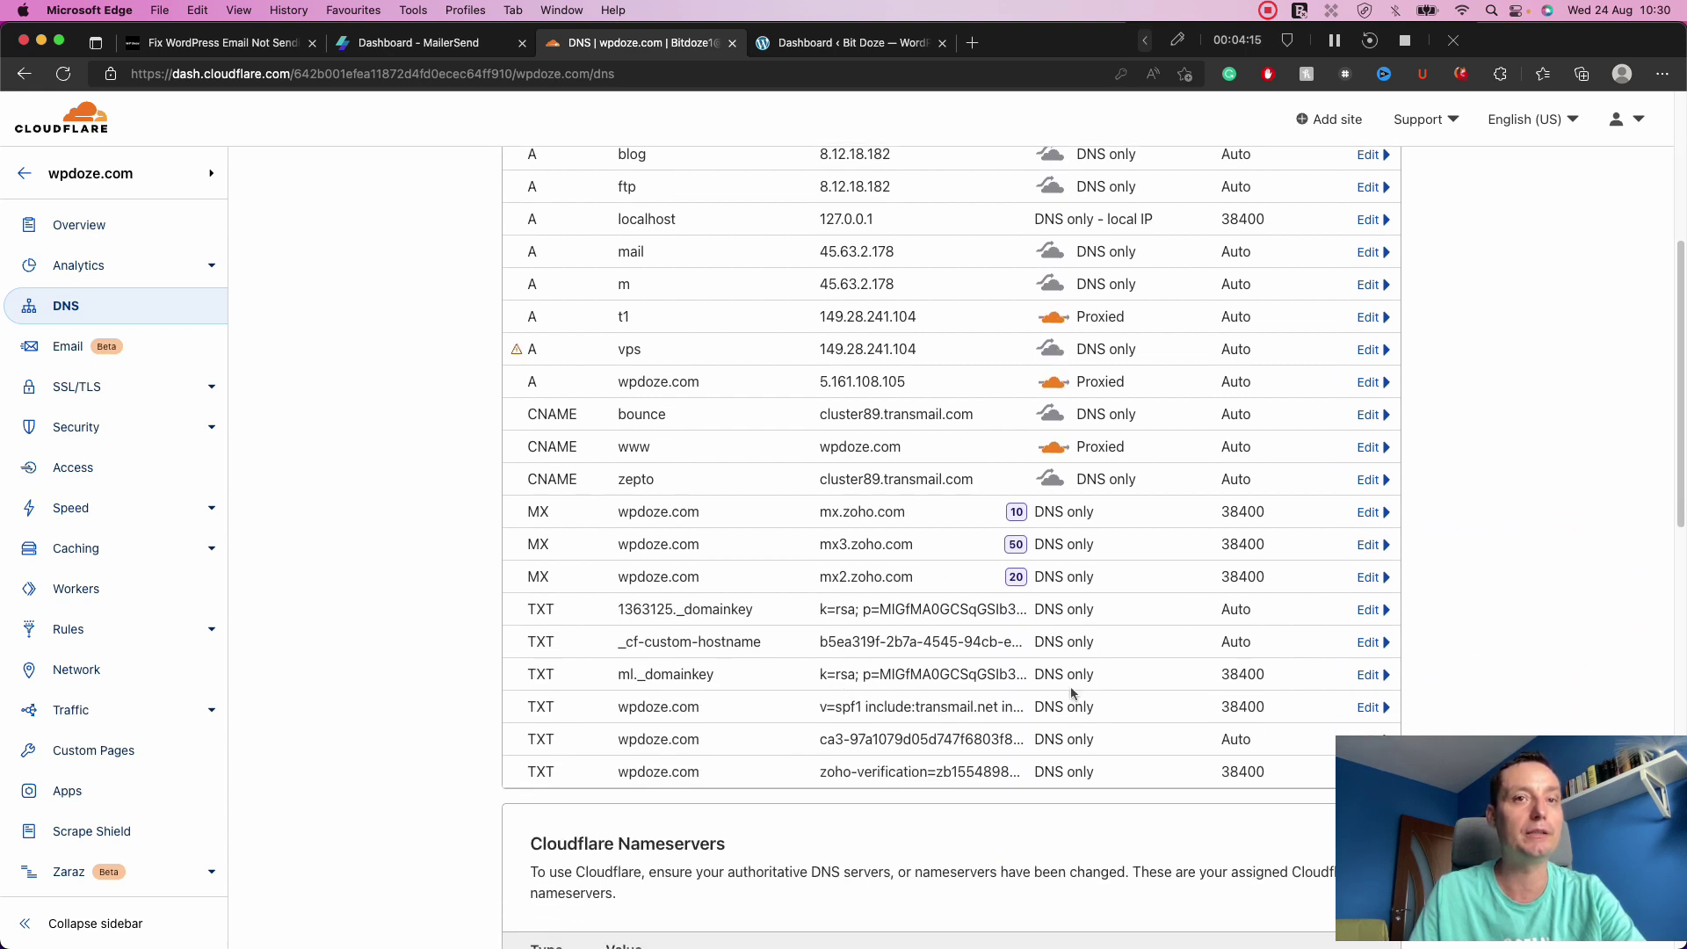
{"action": "left_click", "coordinate": [1368, 707]}
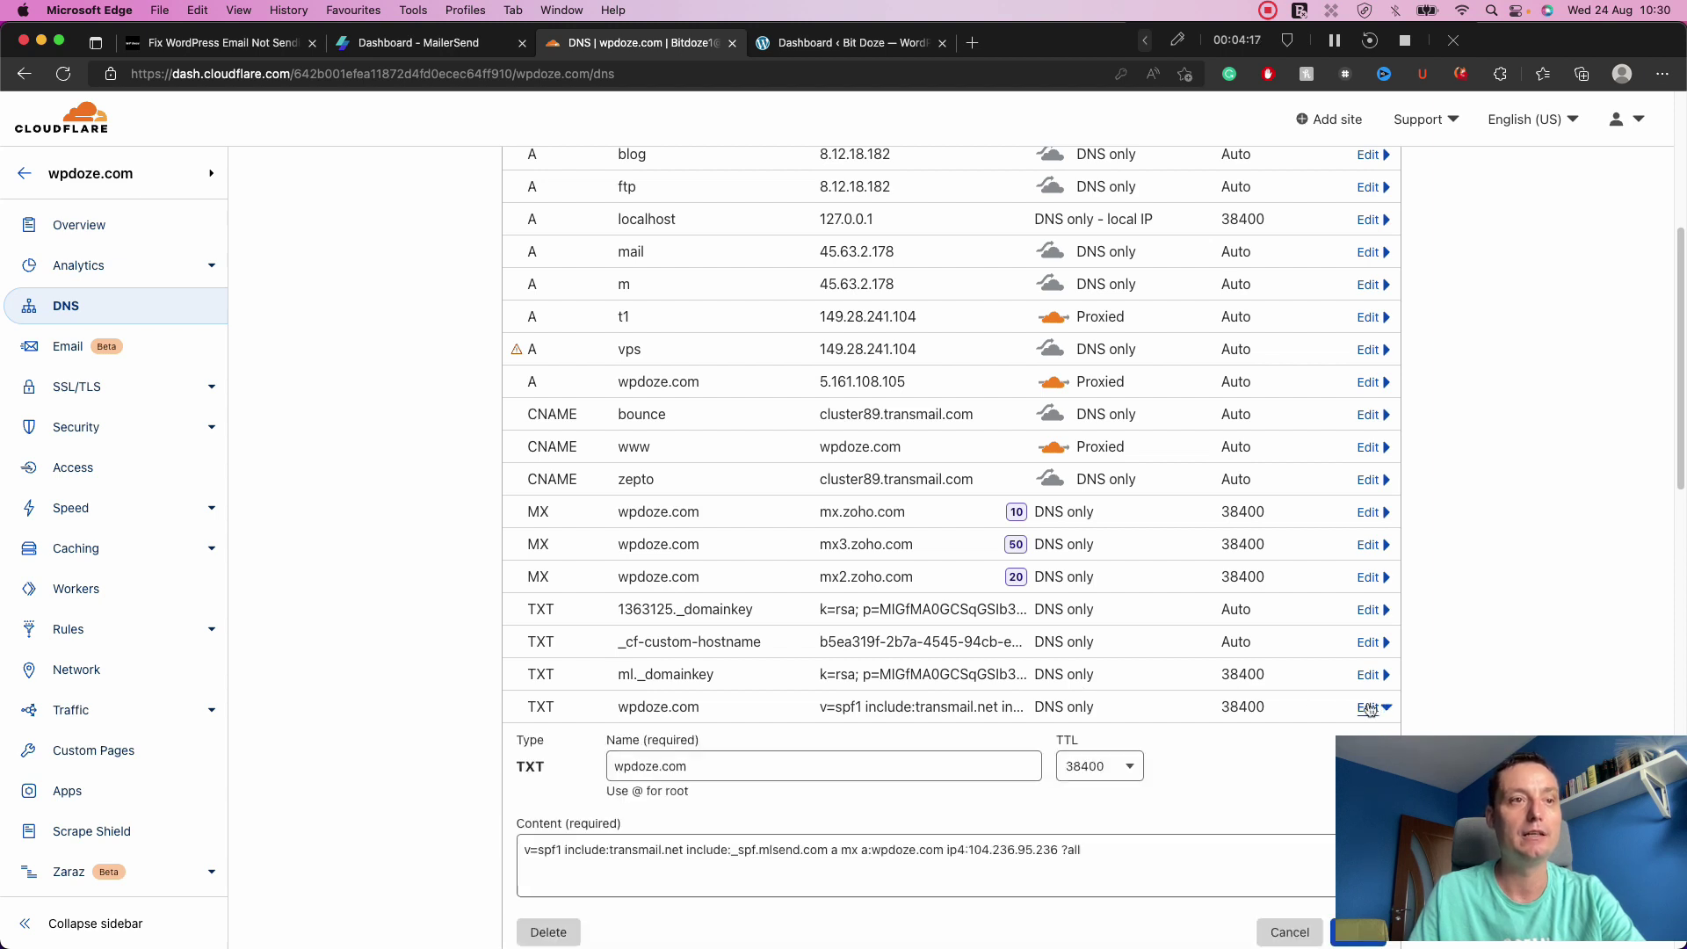
Paste MailerSend's SPF value over the record content to compare, then cancel without saving.
{"action": "scroll", "coordinate": [1252, 763], "scroll_direction": "down", "scroll_amount": 2}
{"action": "left_click", "coordinate": [1253, 763]}
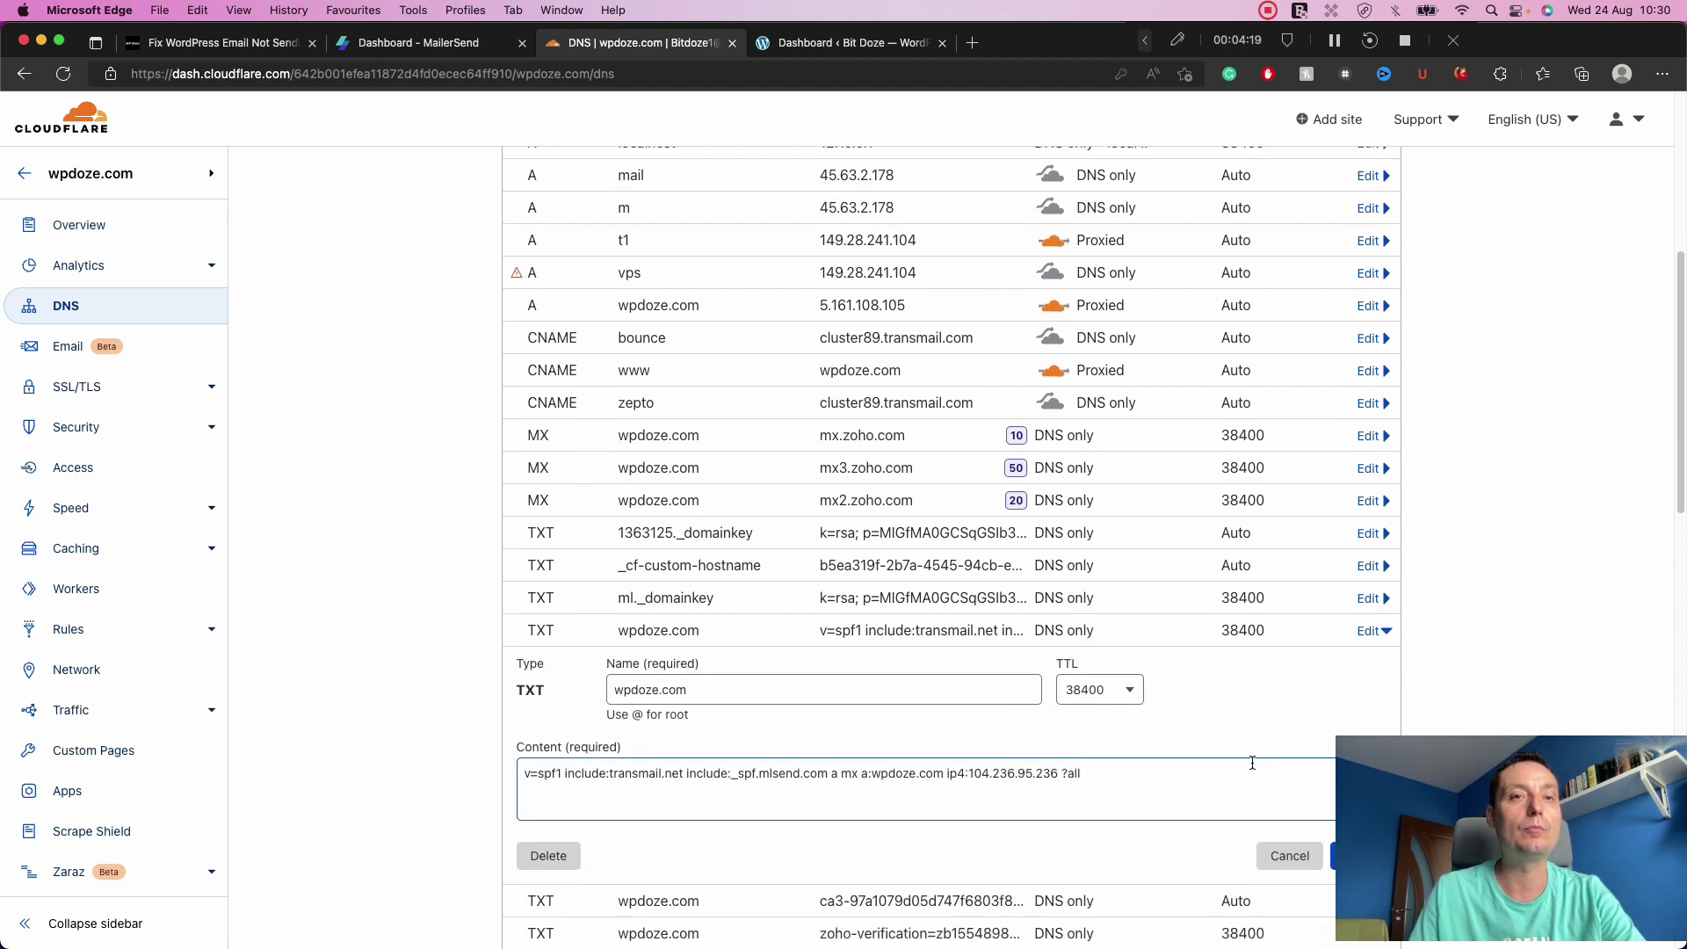
{"action": "scroll", "coordinate": [1253, 763], "scroll_direction": "down", "scroll_amount": 1}
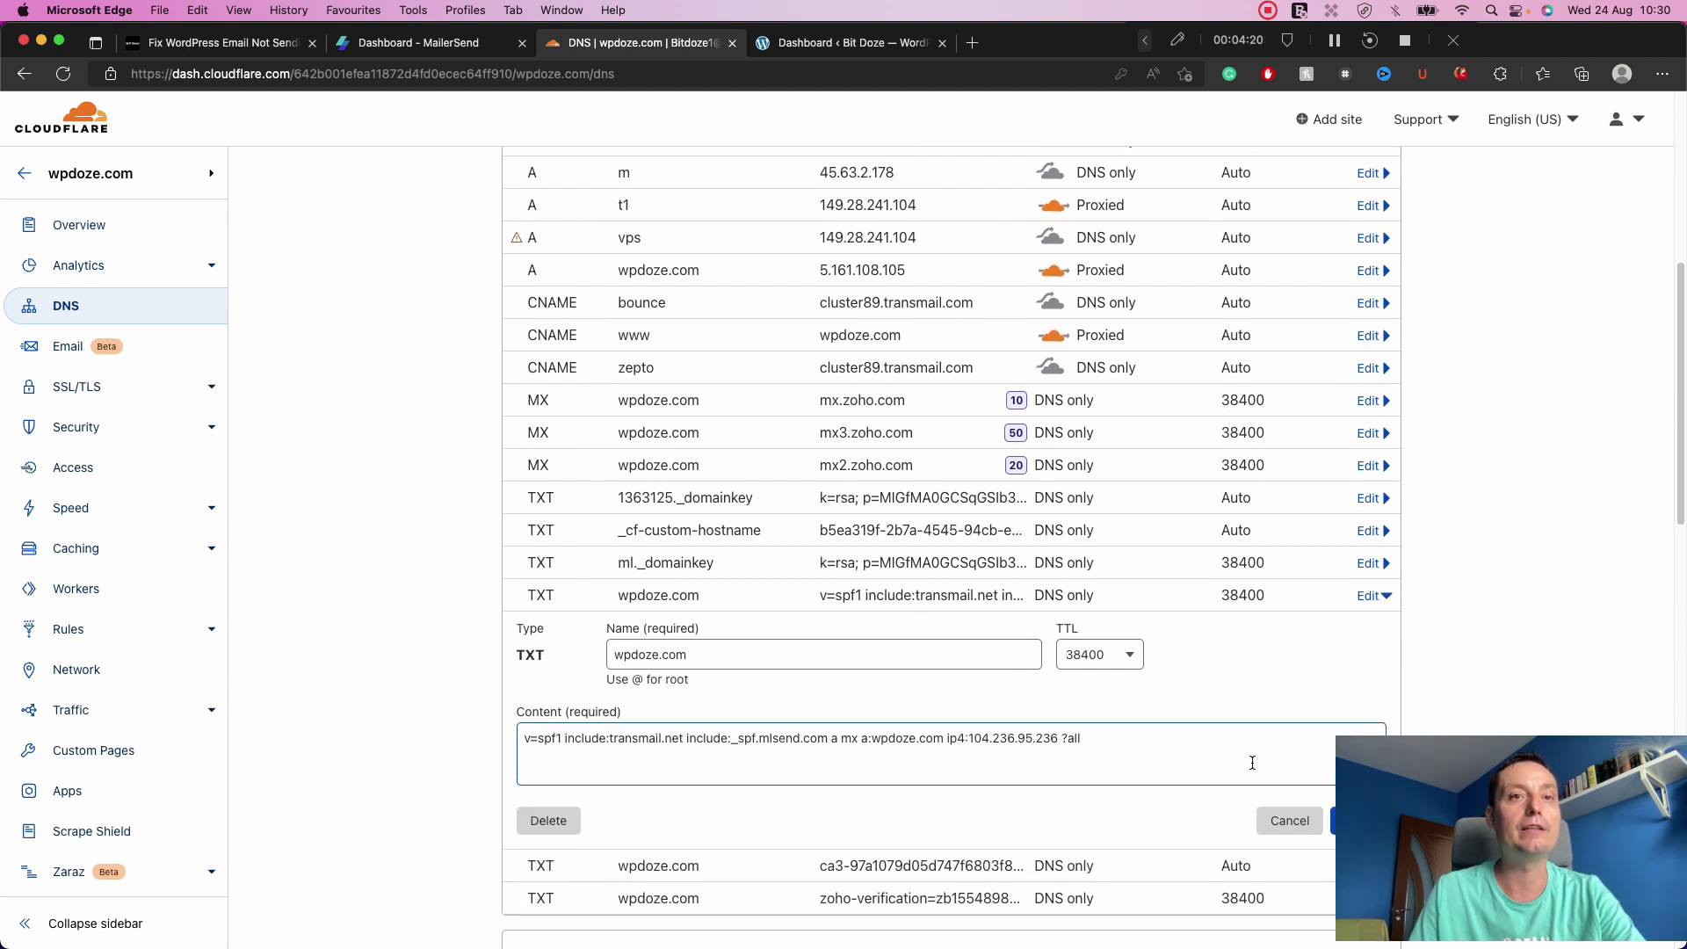
{"action": "left_click", "coordinate": [1171, 740]}
{"action": "key", "text": "super+a"}
{"action": "key", "text": "super+v"}
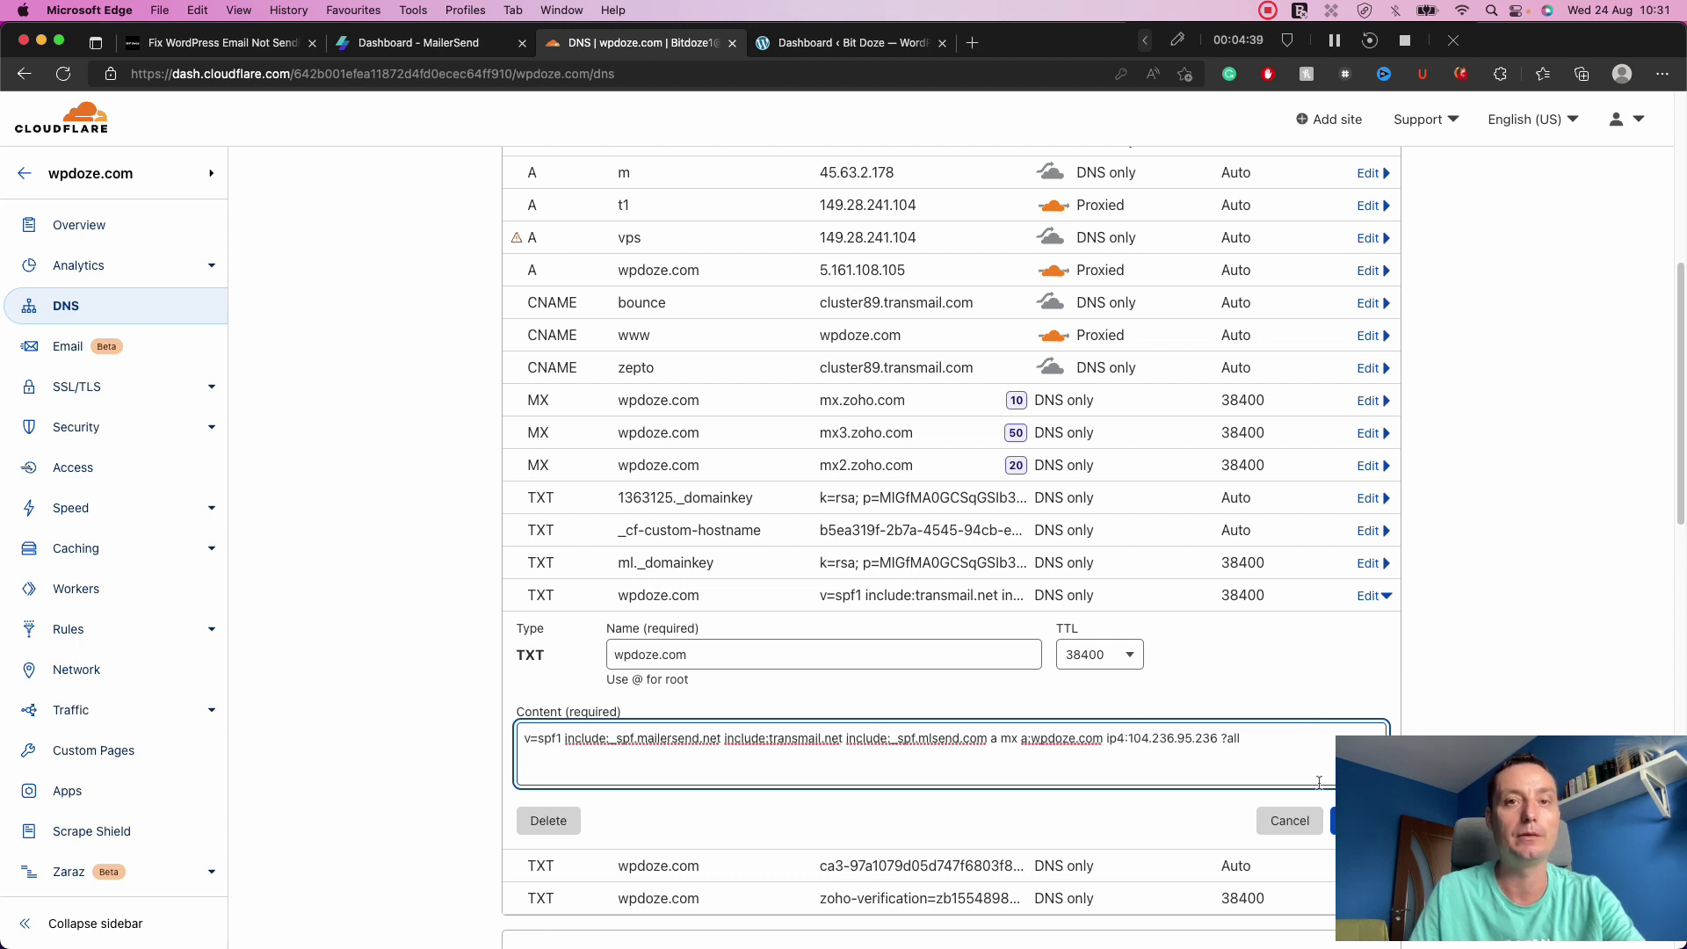
{"action": "left_click", "coordinate": [1292, 821]}
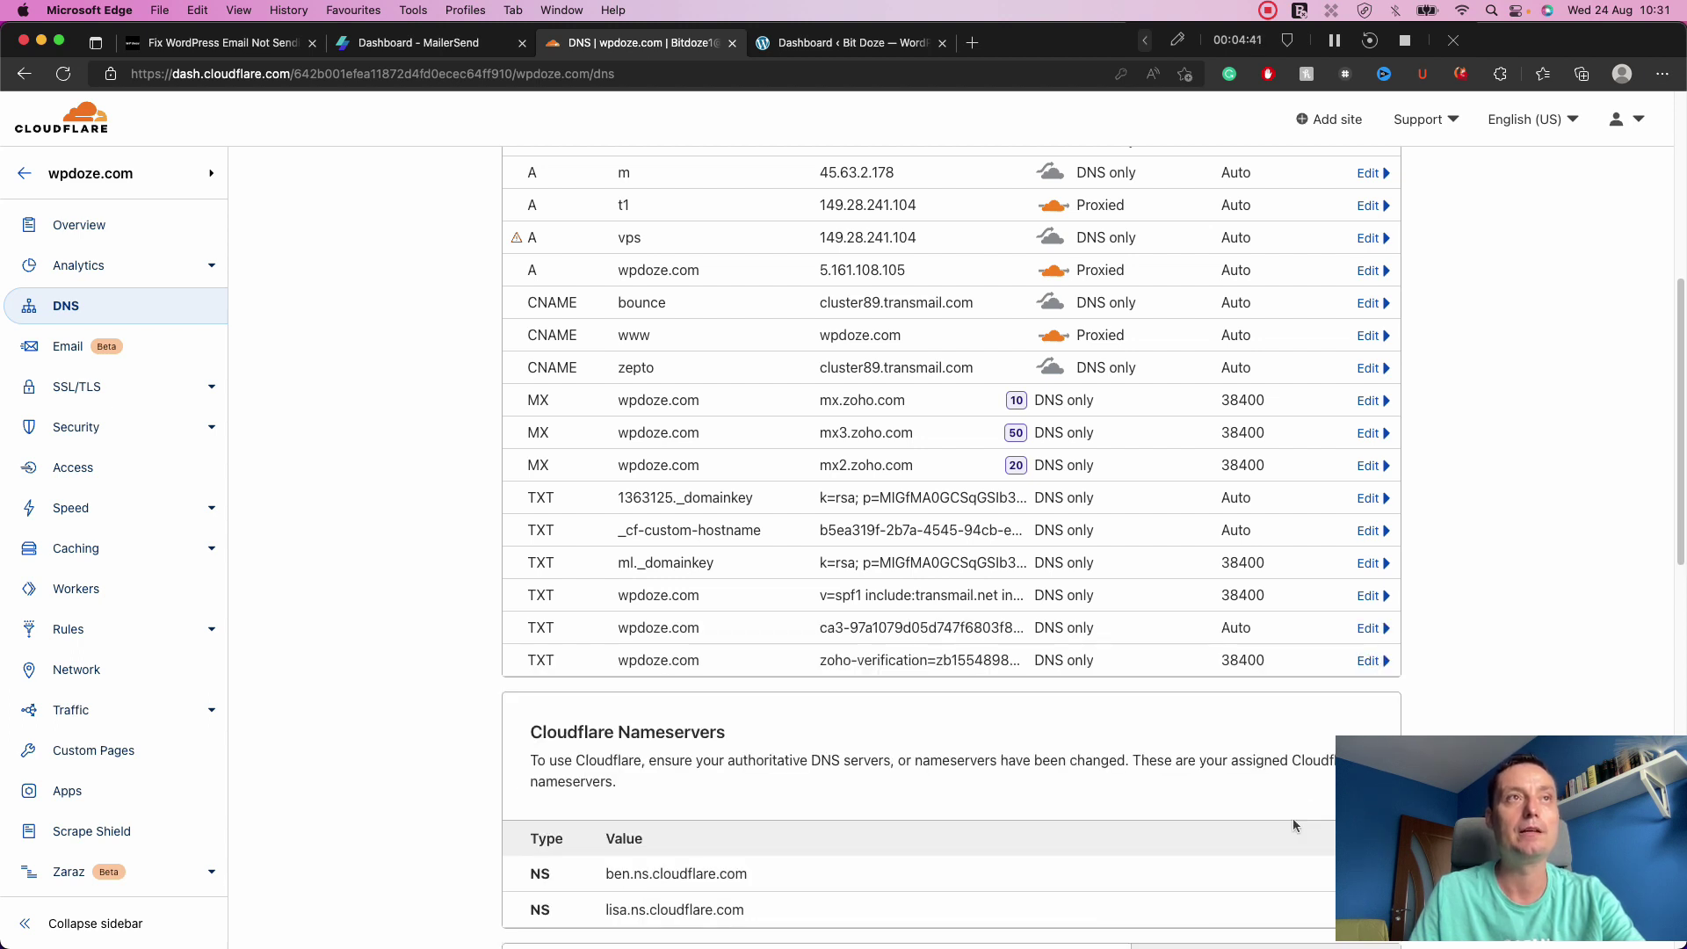
{"action": "scroll", "coordinate": [941, 391], "scroll_direction": "up", "scroll_amount": 6}
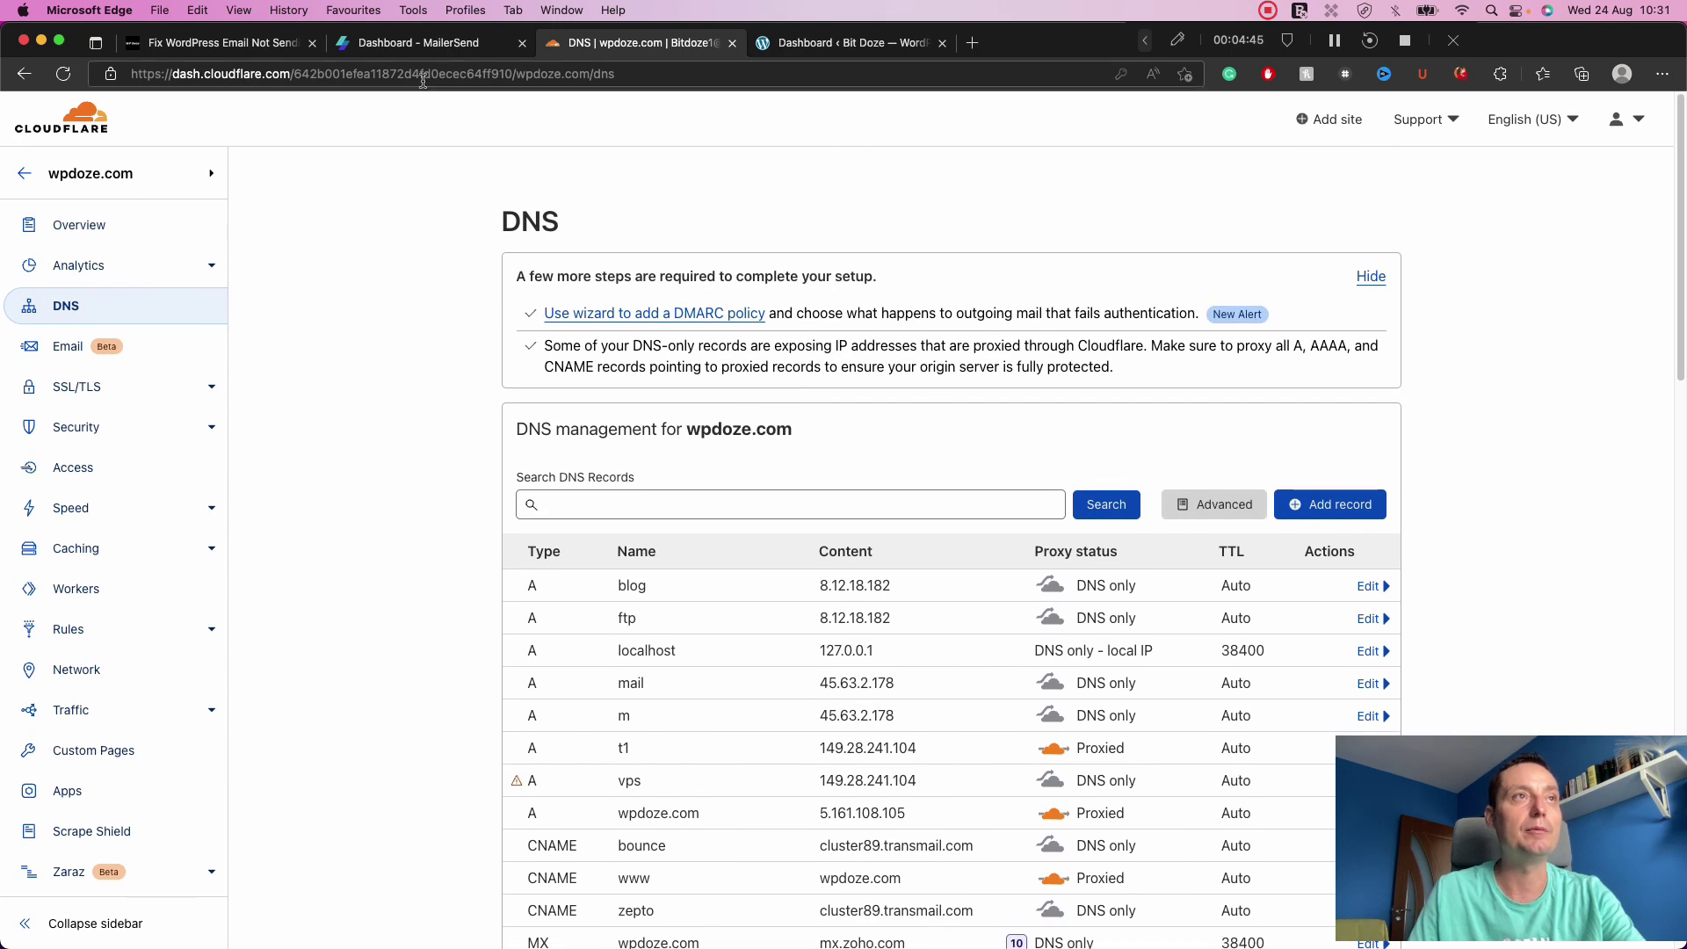
Start a new Cloudflare TXT record named mlsend._domainkey.wpdoze.com.
{"action": "left_click", "coordinate": [417, 46]}
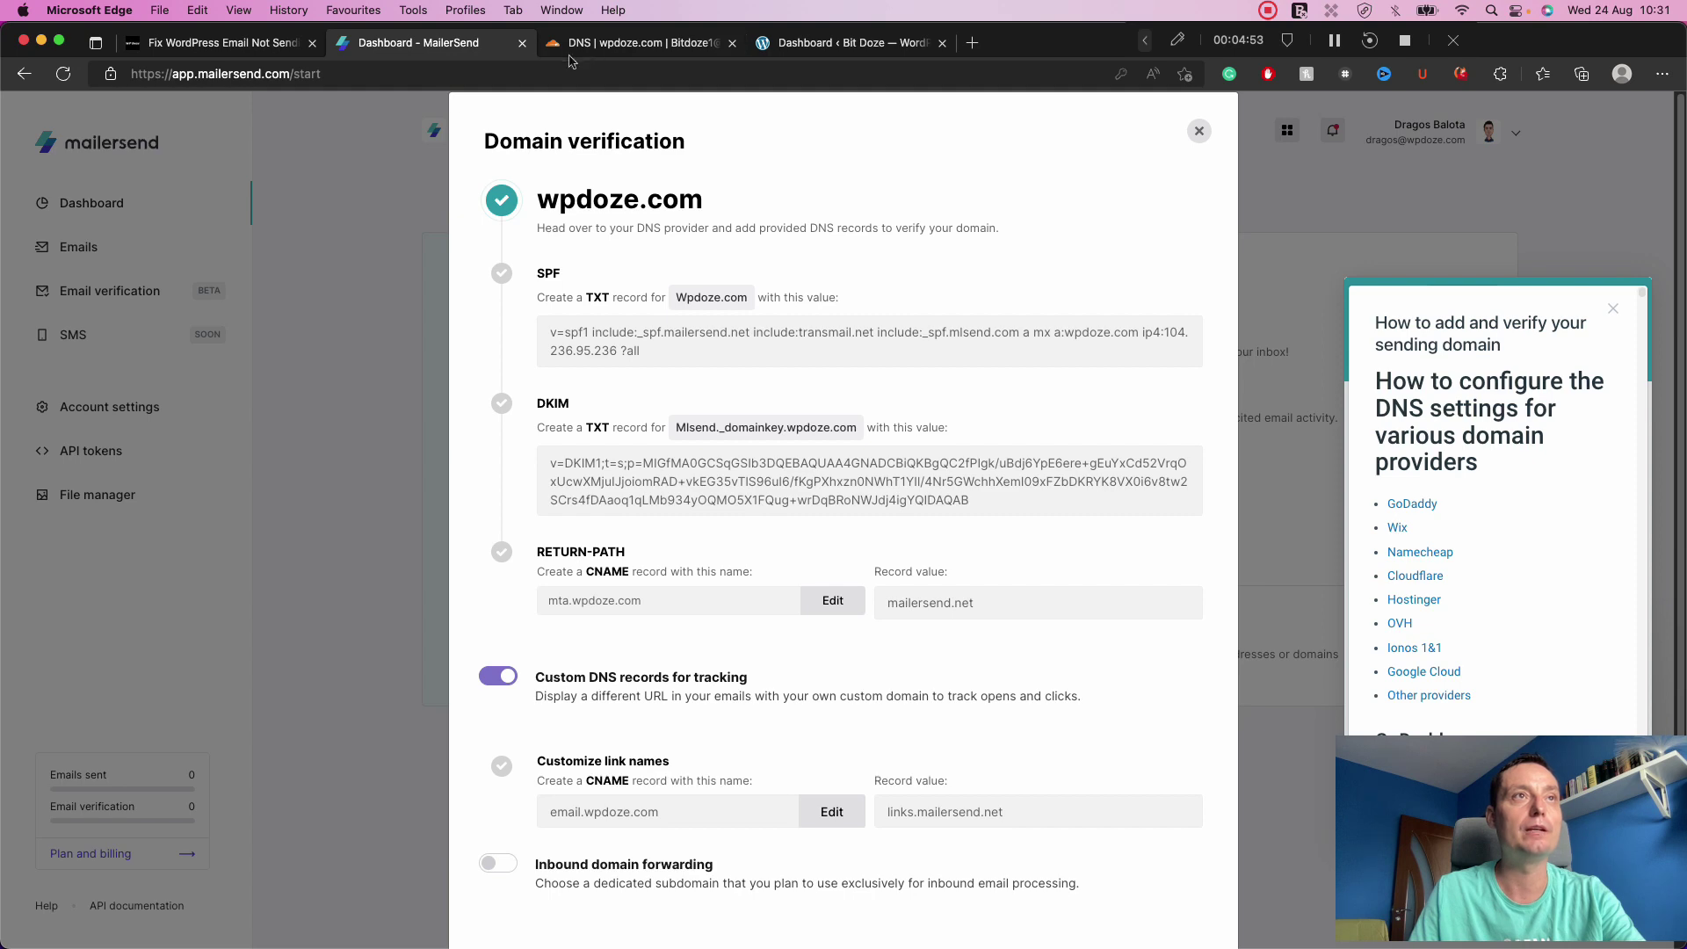
{"action": "left_click", "coordinate": [610, 46]}
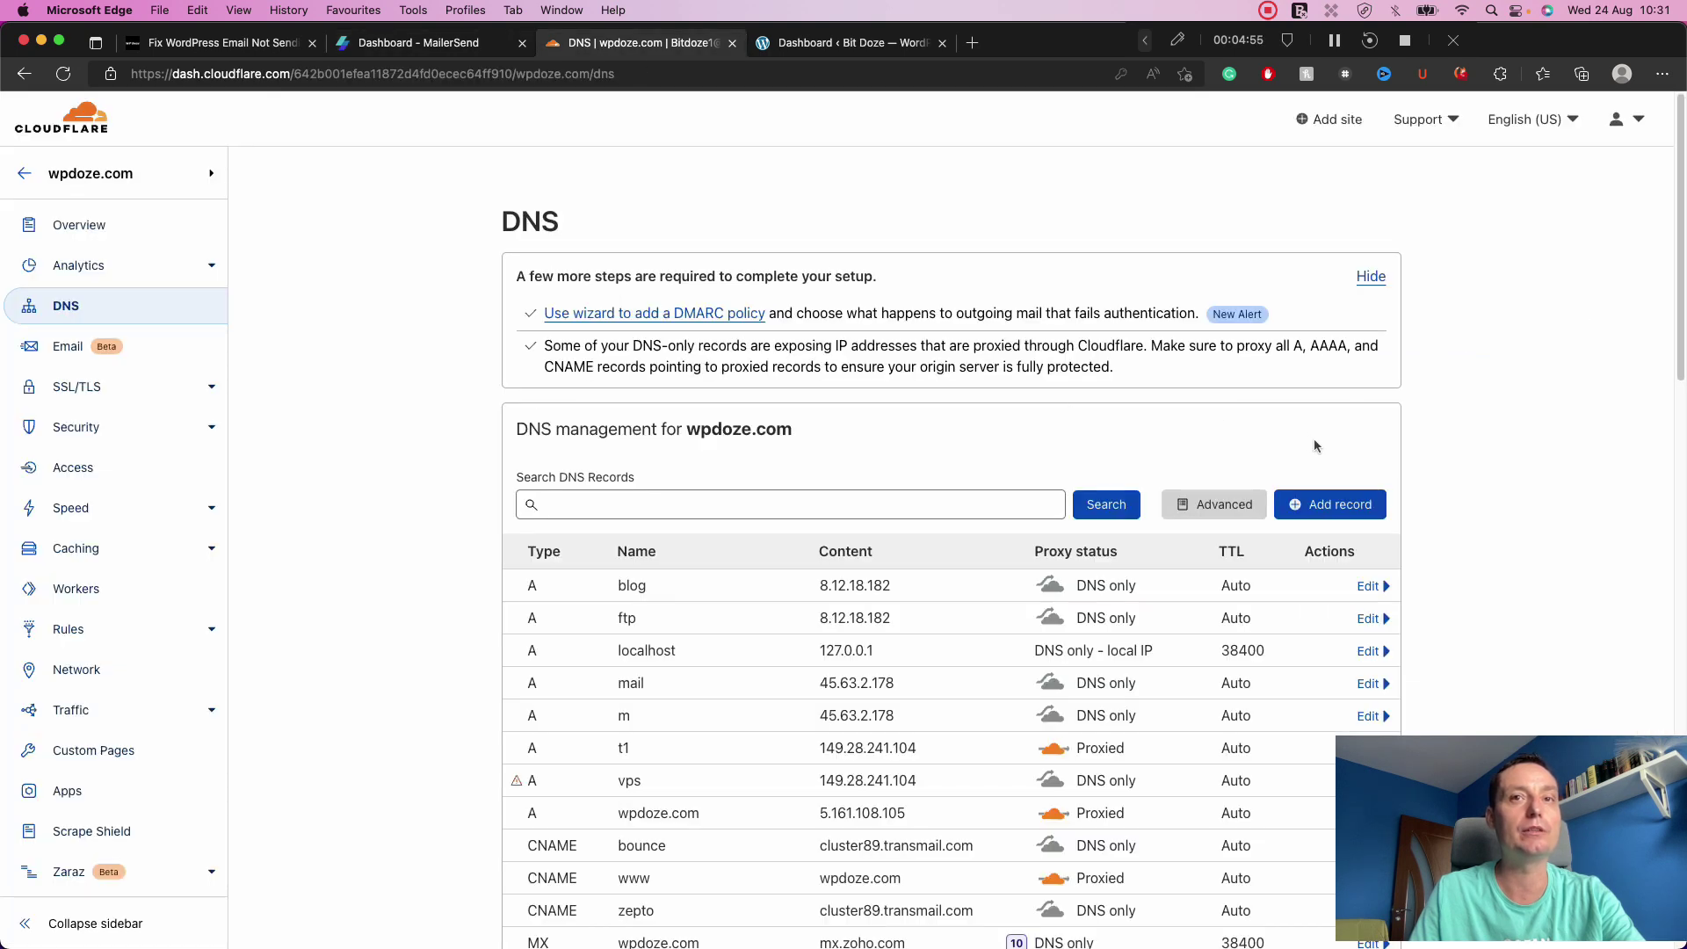
{"action": "left_click", "coordinate": [1327, 503]}
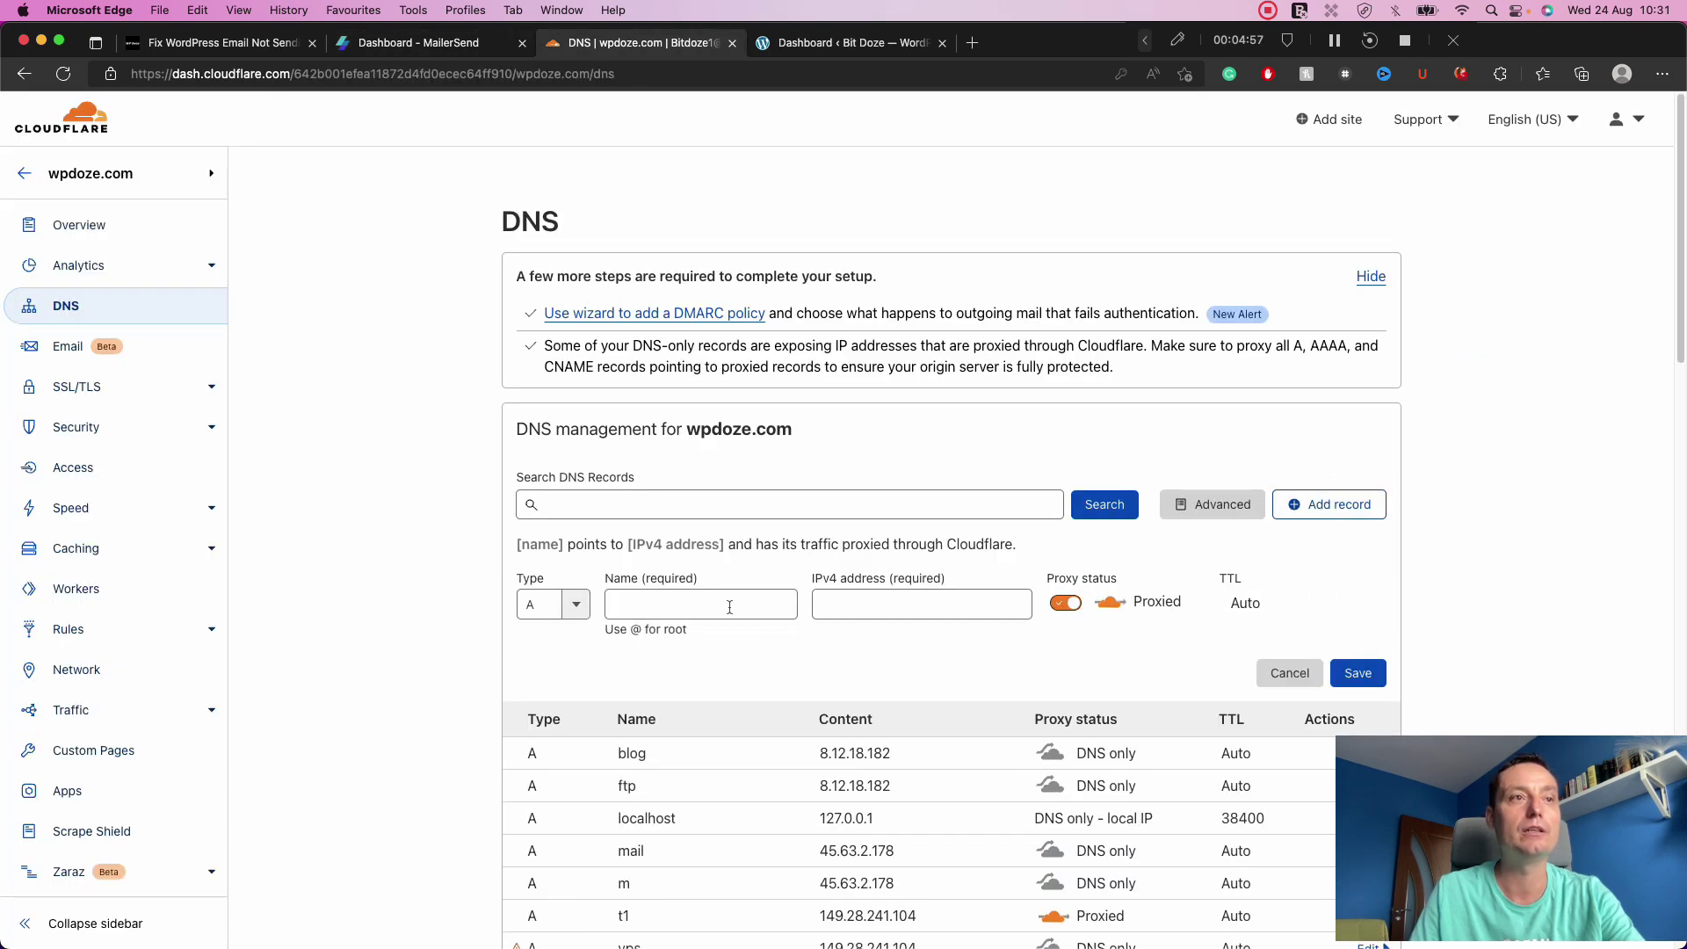
{"action": "left_click", "coordinate": [575, 604]}
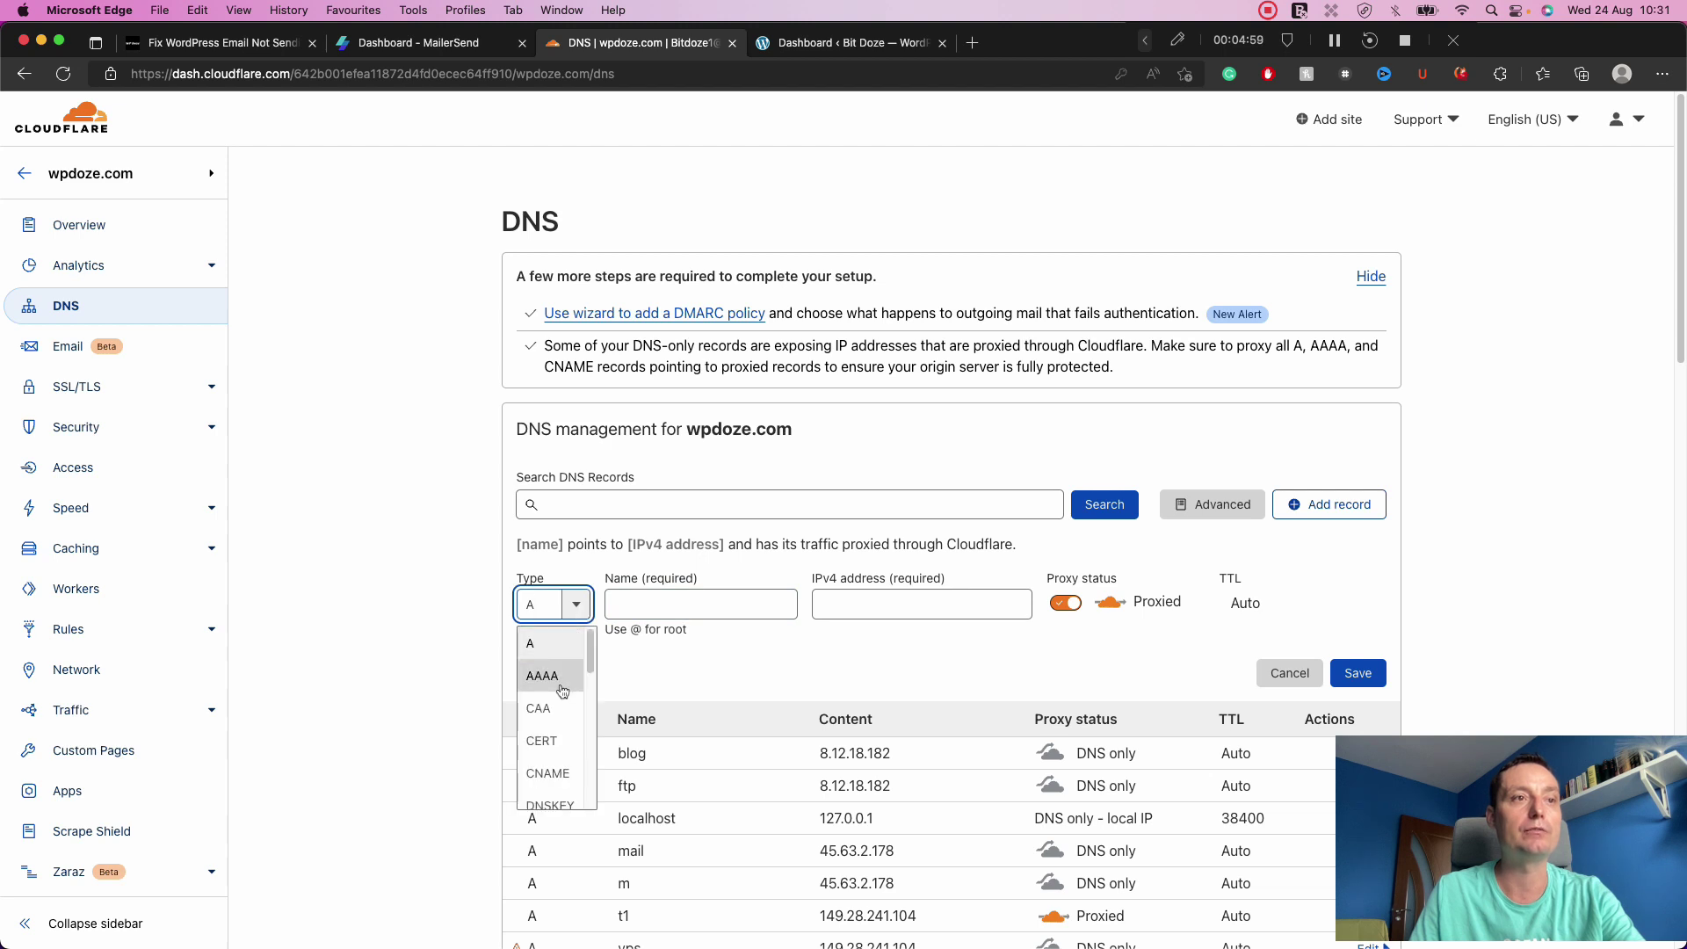
{"action": "scroll", "coordinate": [562, 691], "scroll_direction": "down", "scroll_amount": 10}
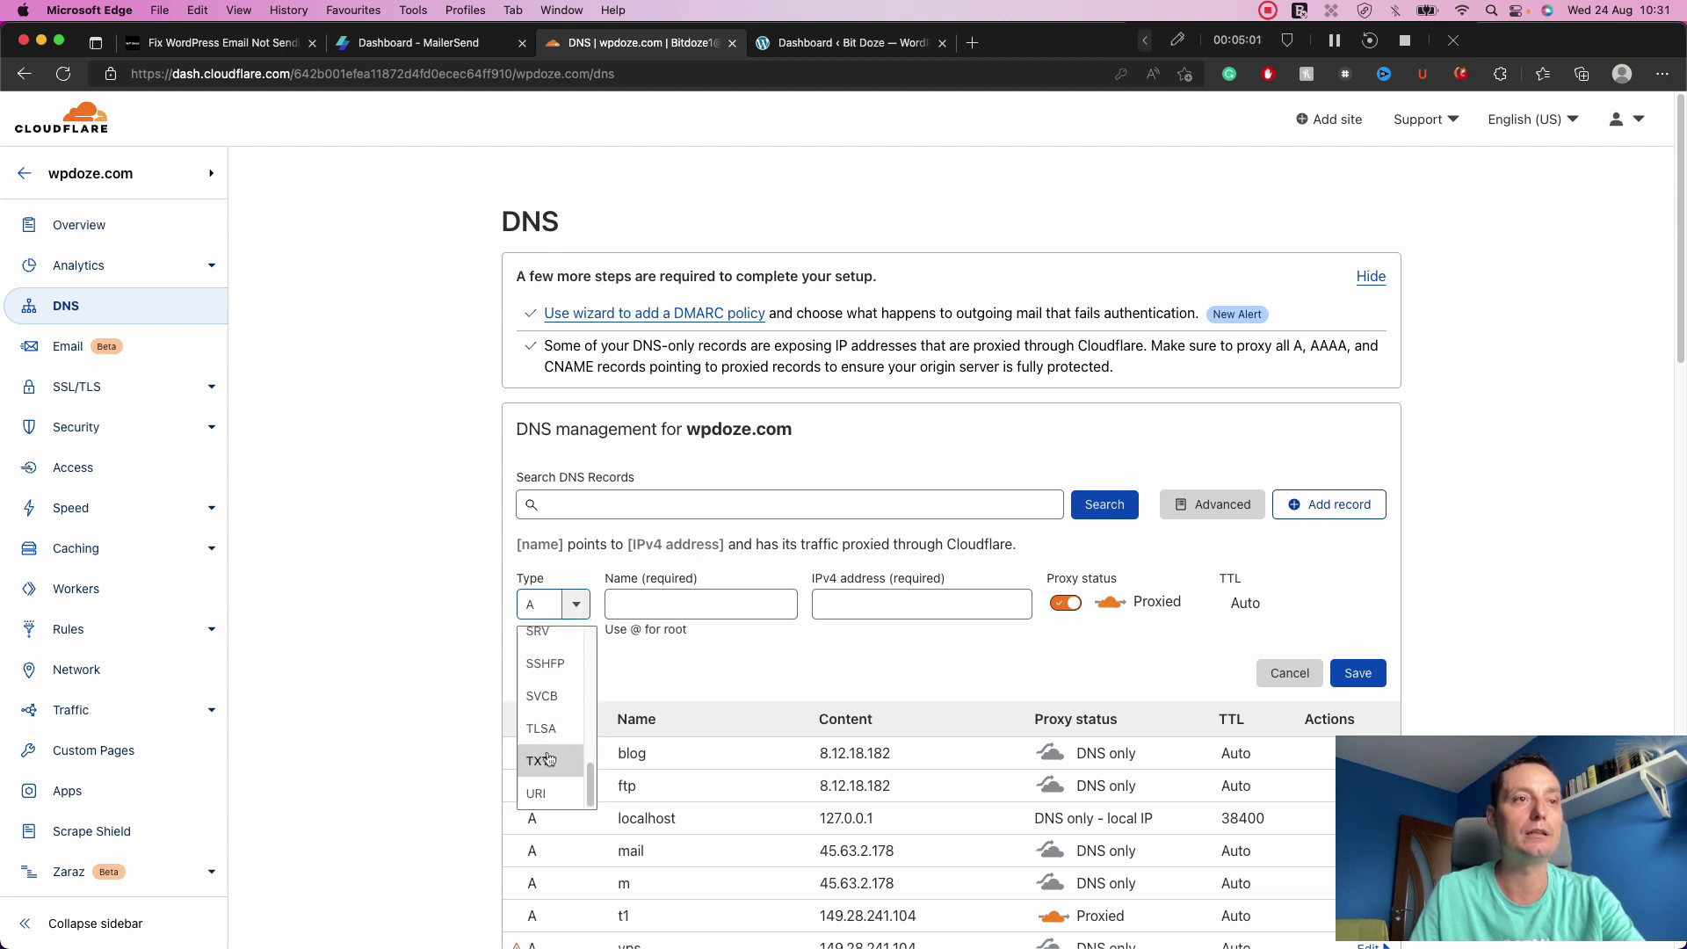
{"action": "left_click", "coordinate": [546, 760]}
{"action": "left_click", "coordinate": [679, 612]}
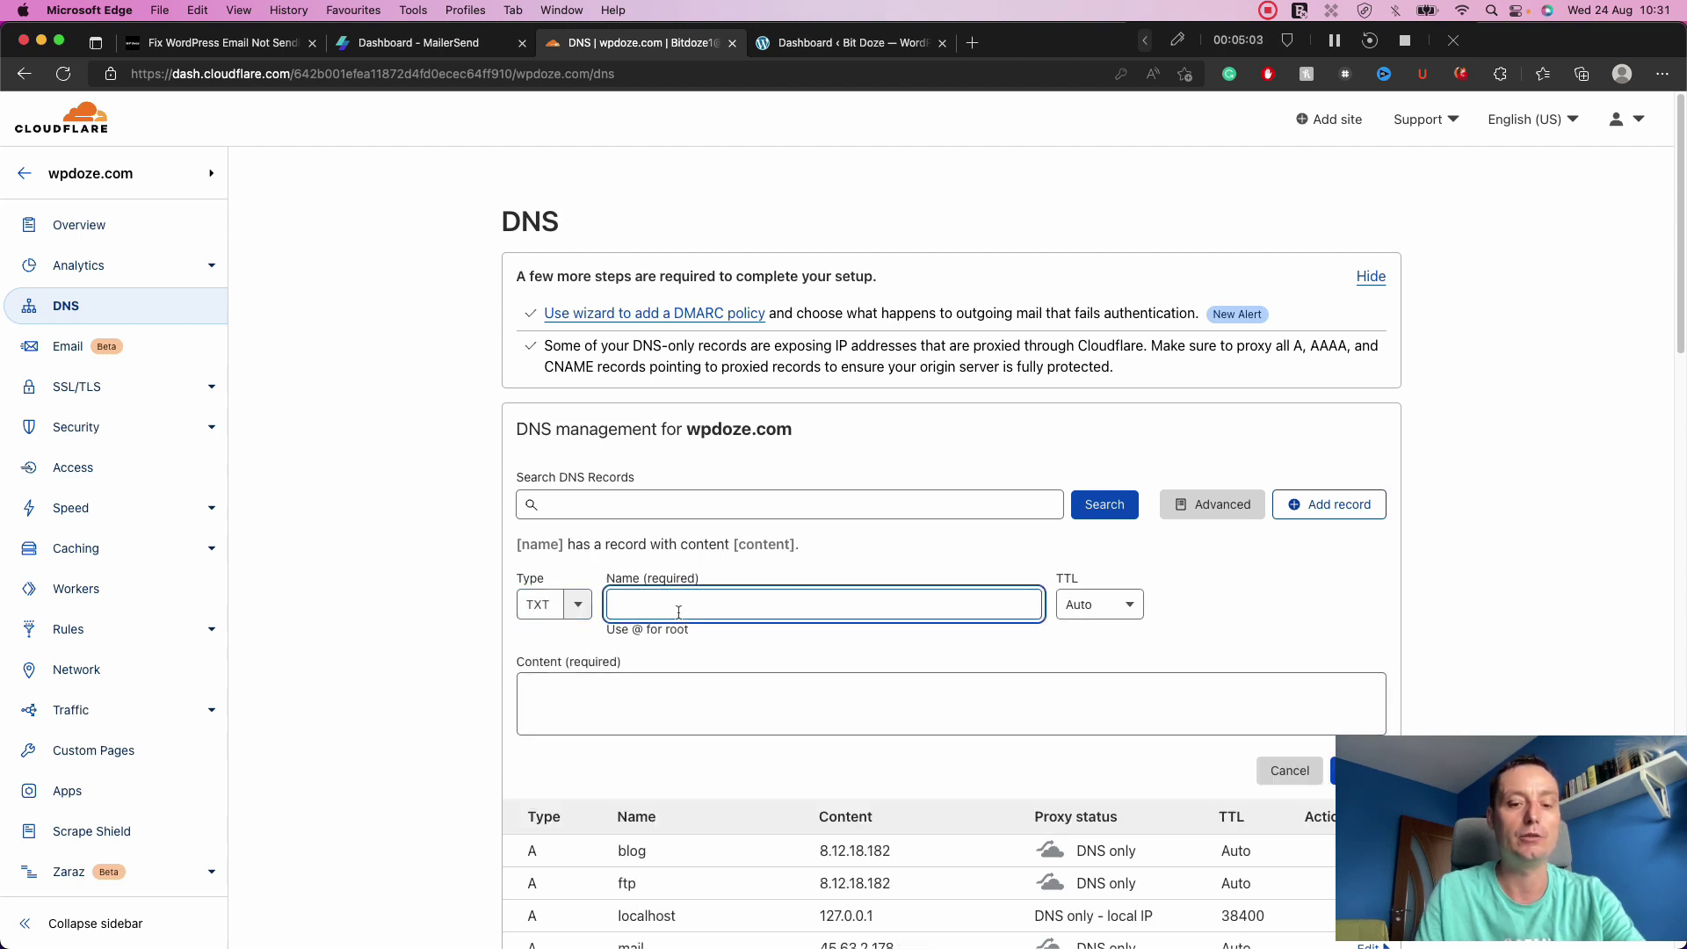
{"action": "type", "text": "mlsend._domainkey.wpdoze.com"}
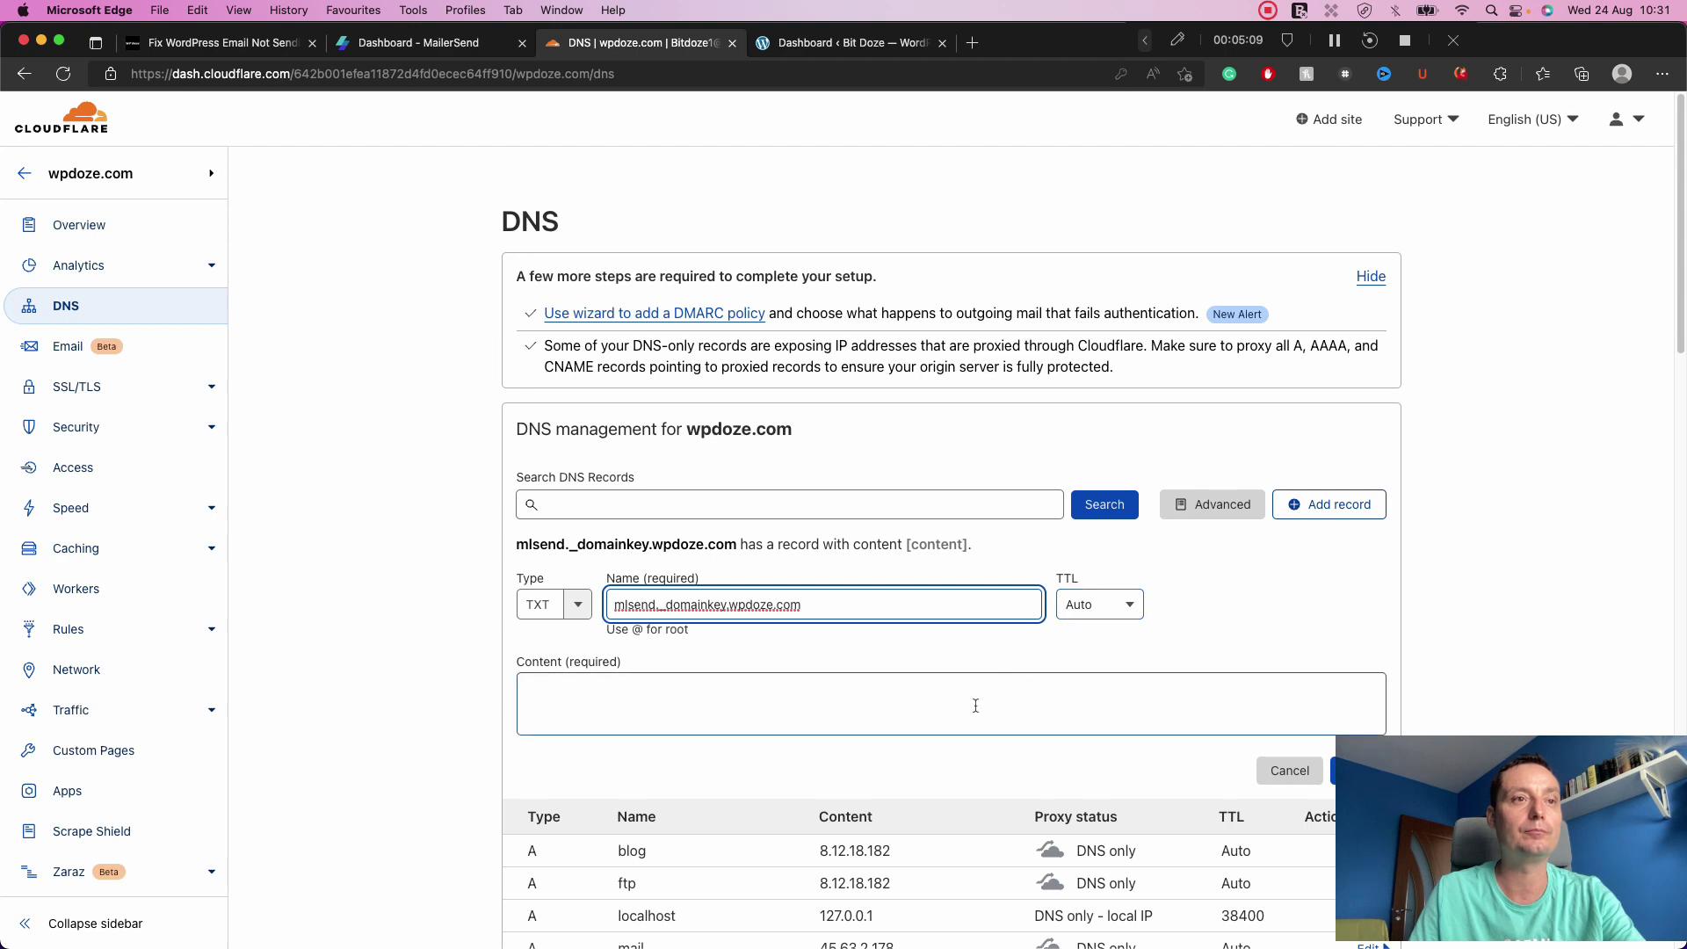
Fill the TXT record's content with the DKIM value copied from MailerSend.
{"action": "left_click", "coordinate": [466, 44]}
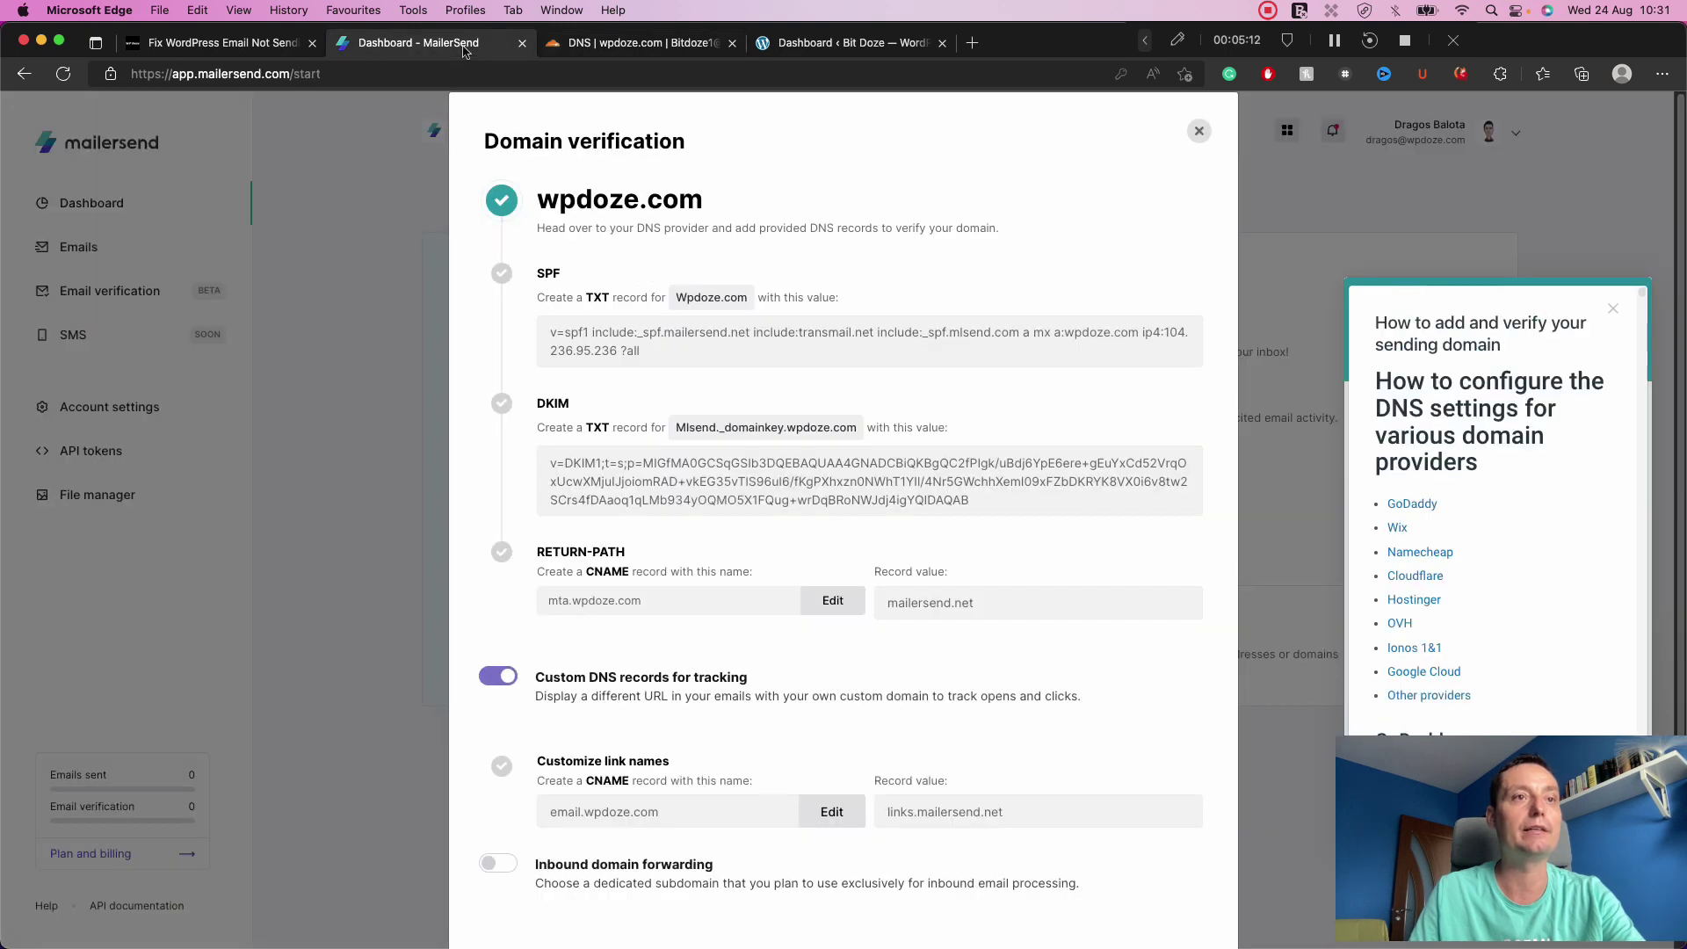
{"action": "left_click", "coordinate": [950, 499]}
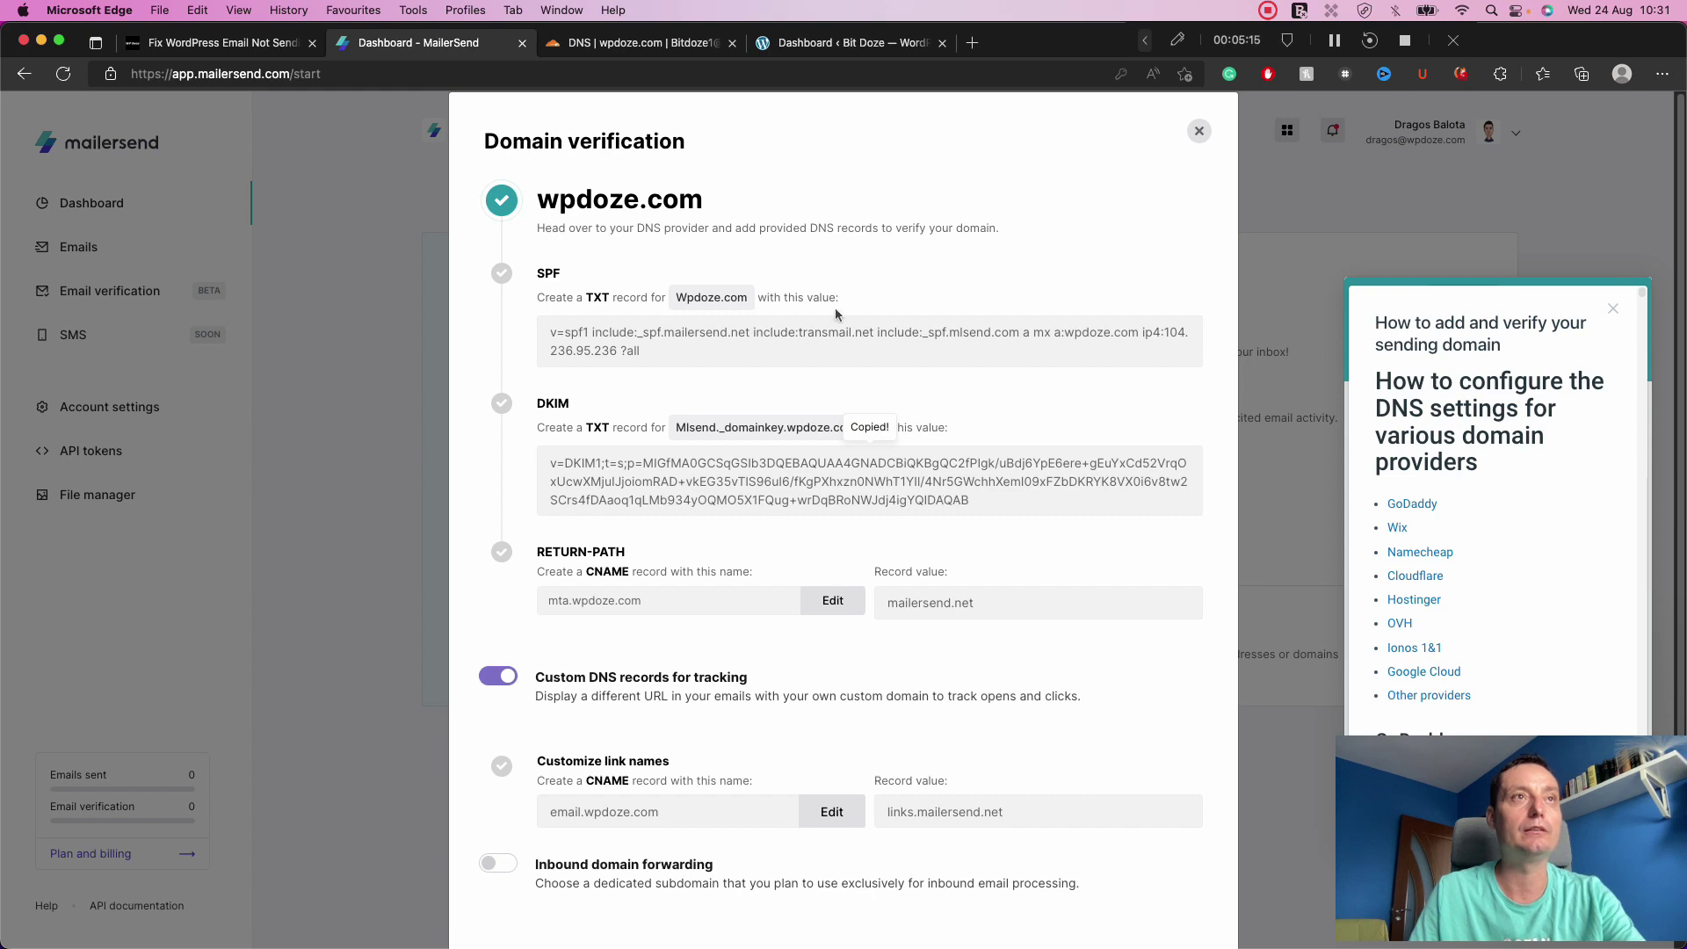
{"action": "left_click", "coordinate": [703, 43]}
{"action": "left_click", "coordinate": [659, 715]}
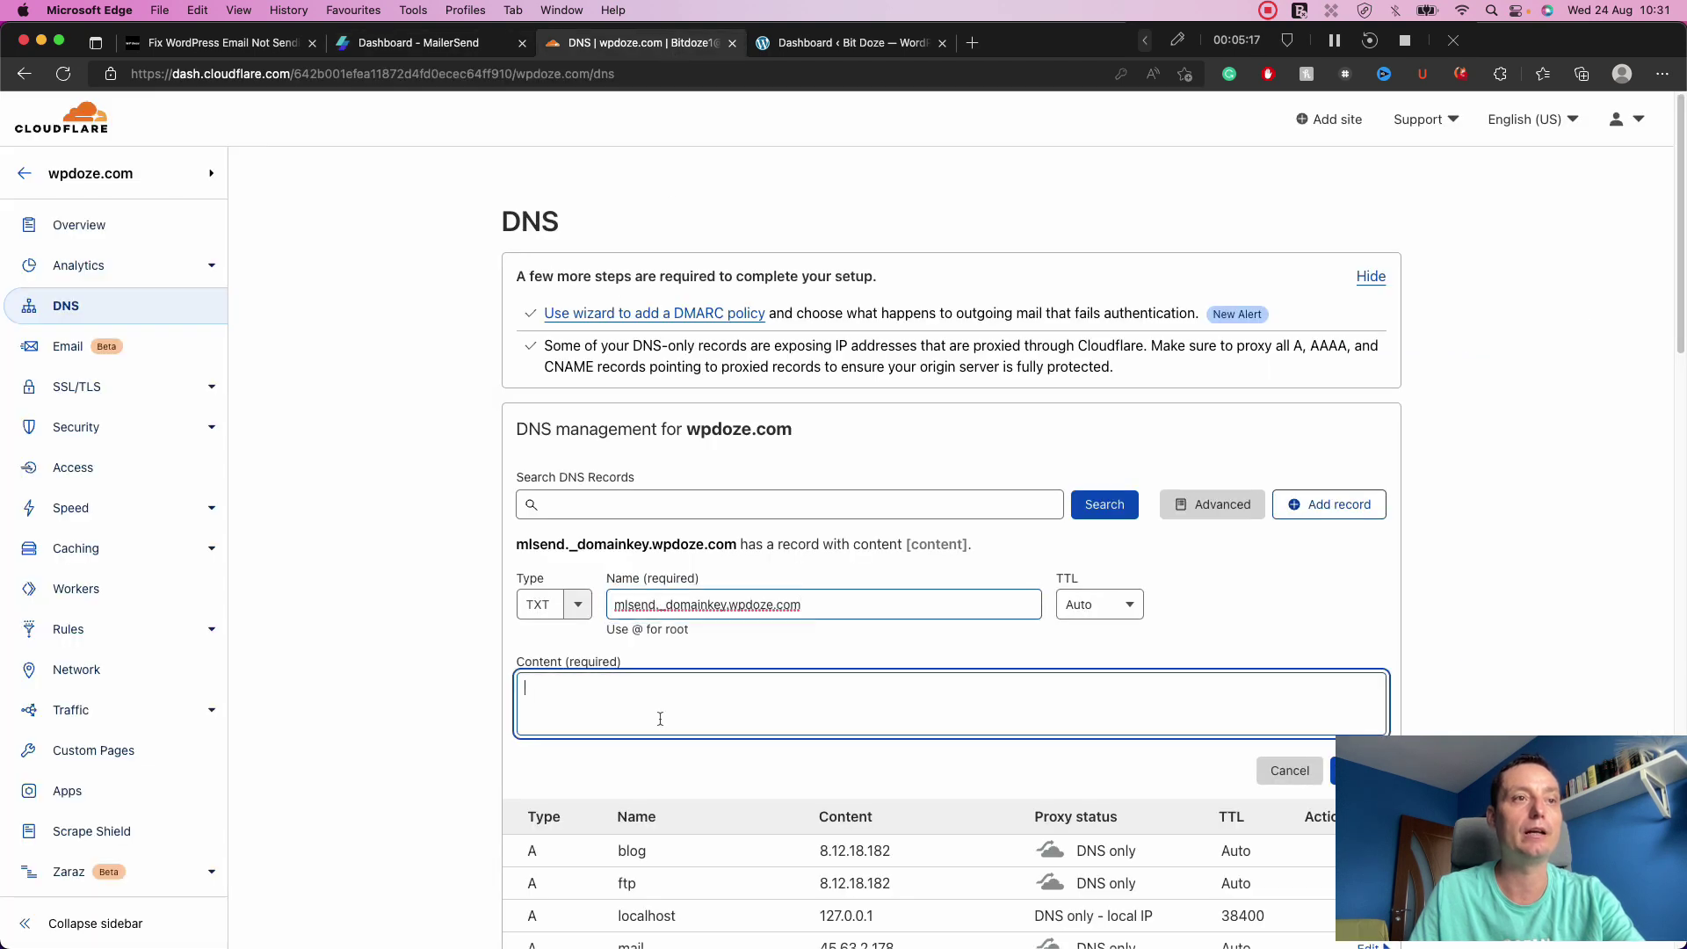
{"action": "key", "text": "super+v"}
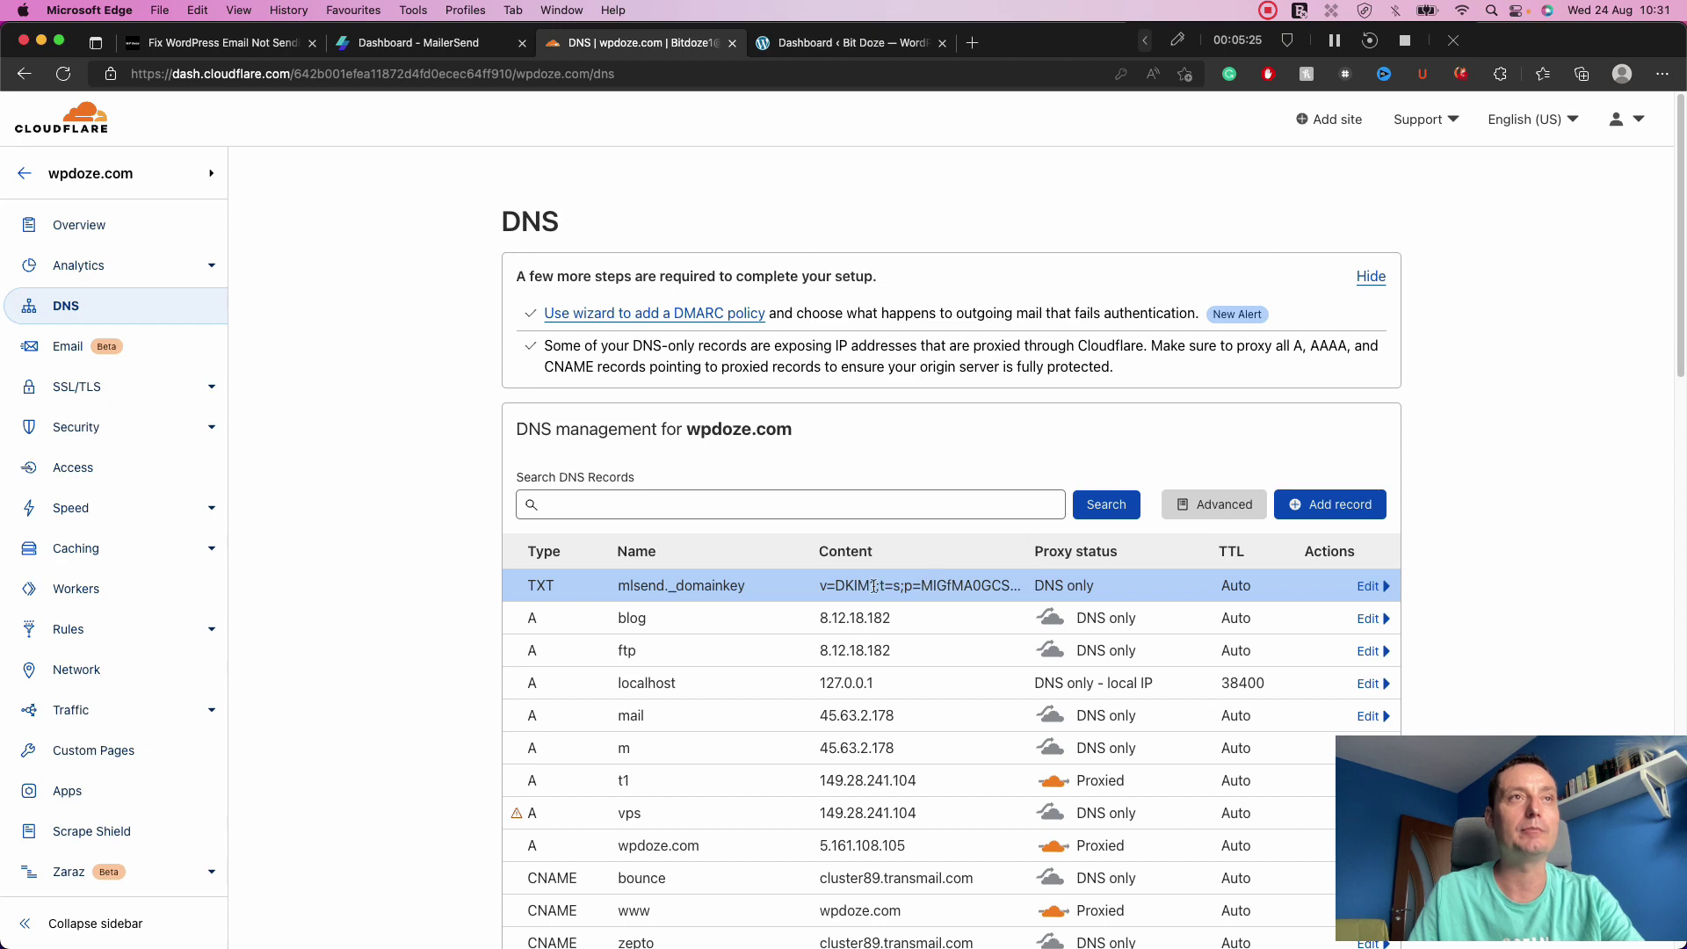
{"action": "left_click", "coordinate": [475, 44]}
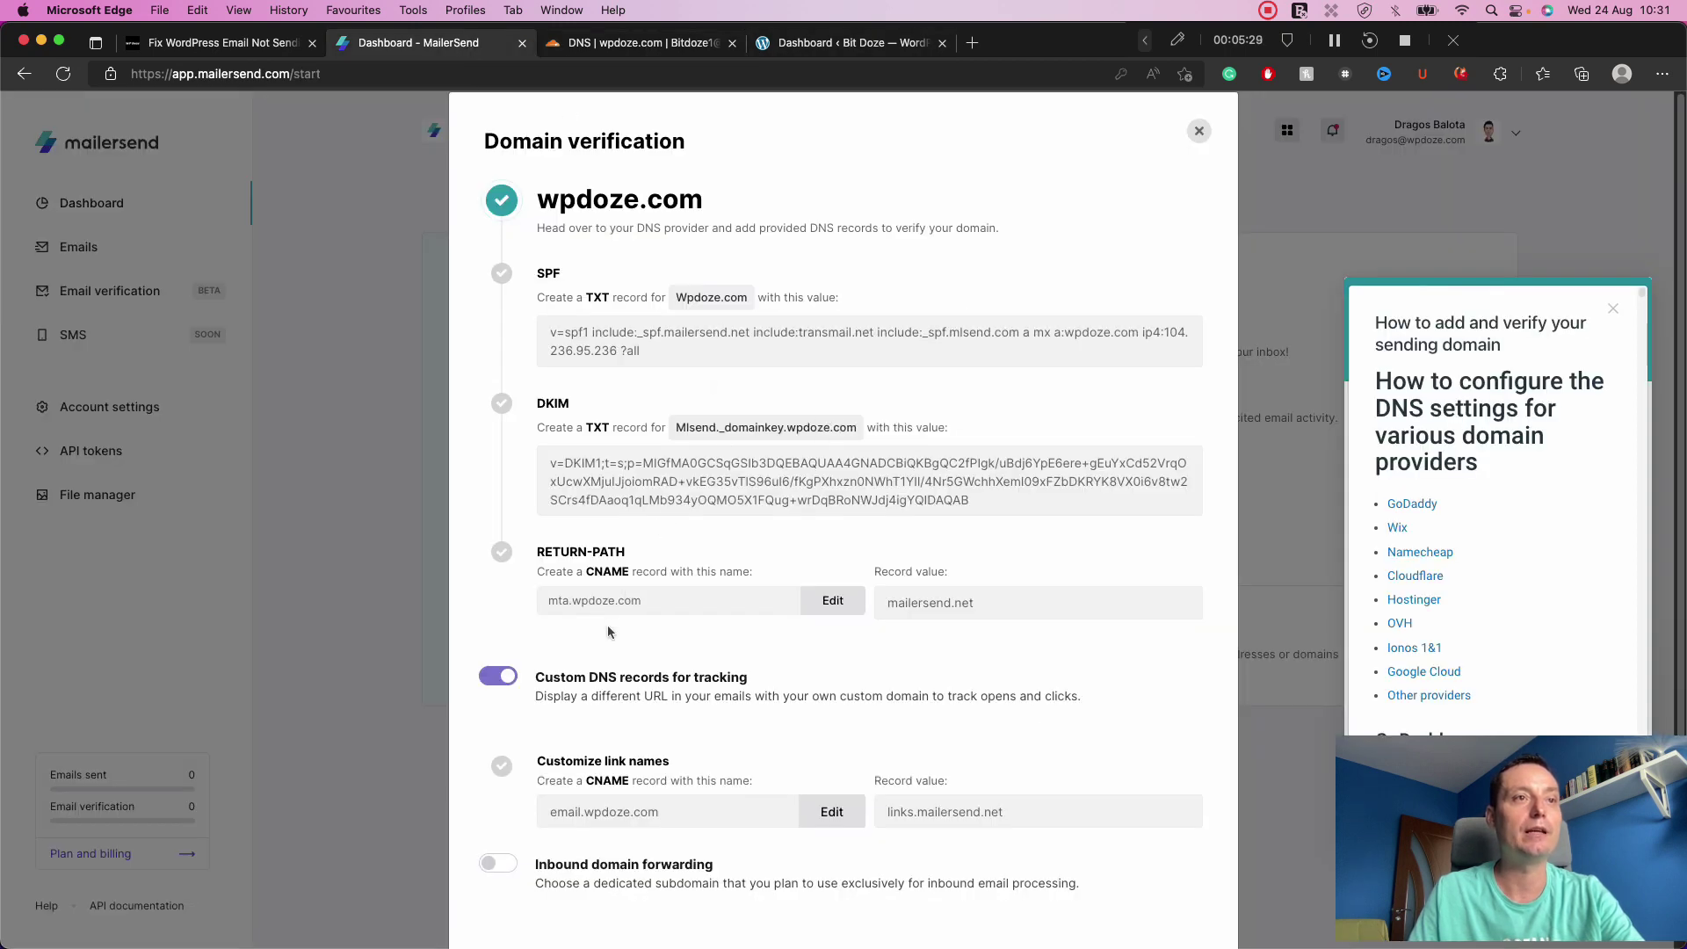
Copy mailersend.net and start a new Cloudflare CNAME record named mta.
{"action": "left_click", "coordinate": [977, 606]}
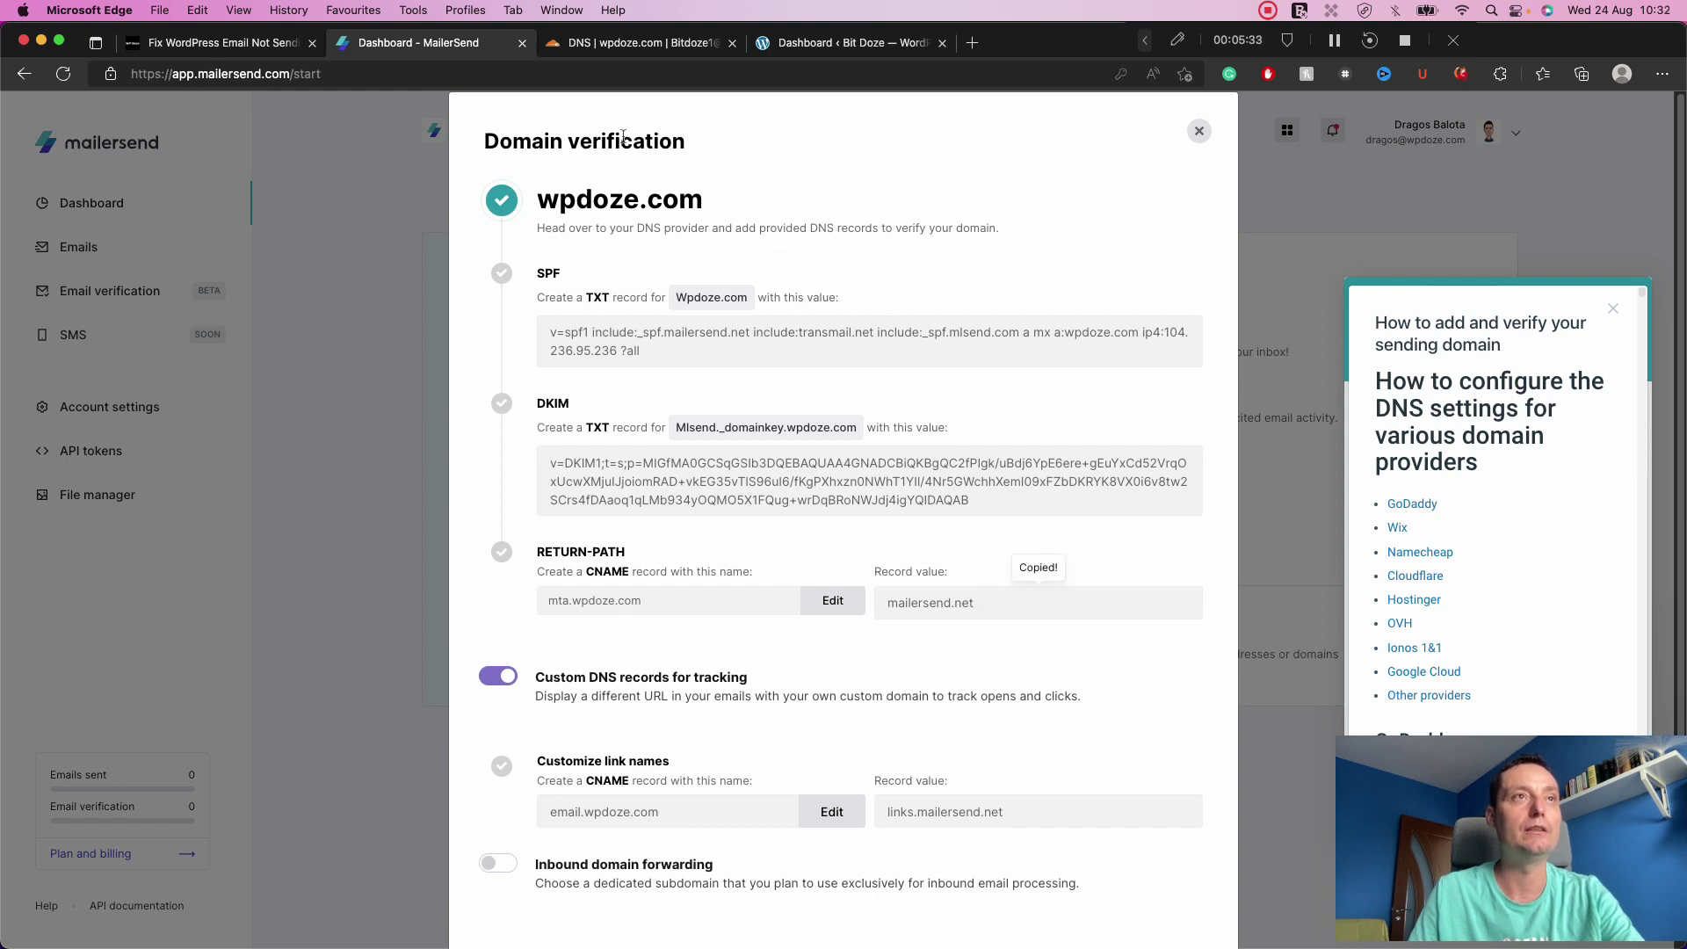
{"action": "left_click", "coordinate": [646, 44]}
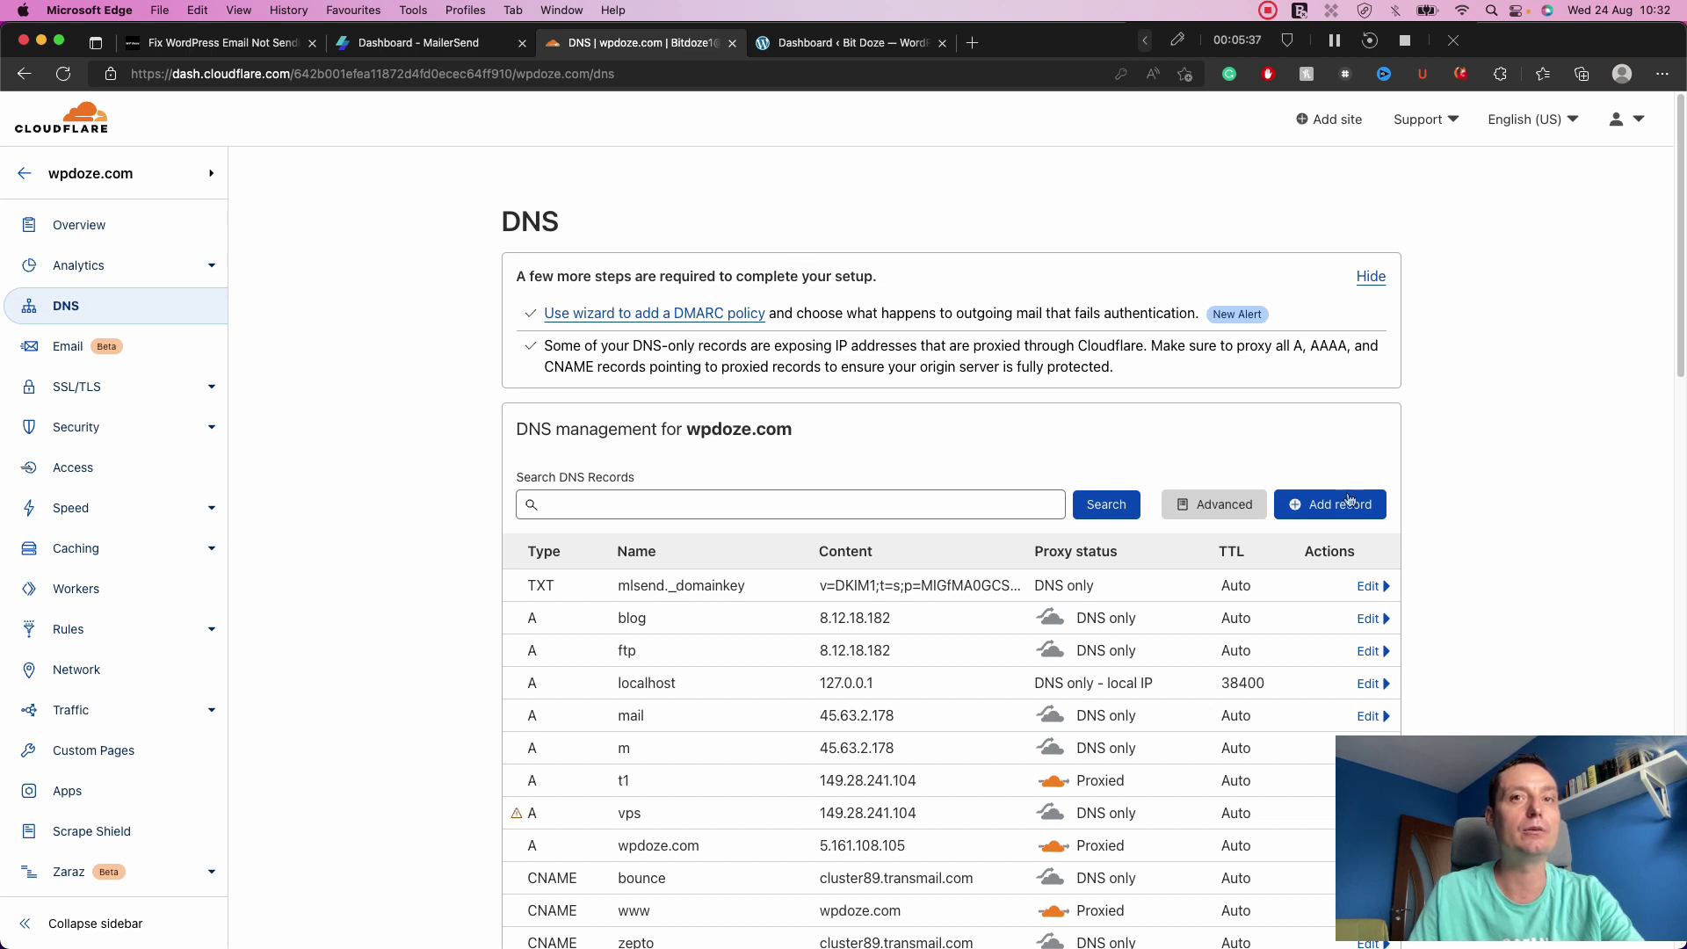
{"action": "left_click", "coordinate": [1350, 499]}
{"action": "left_click", "coordinate": [578, 614]}
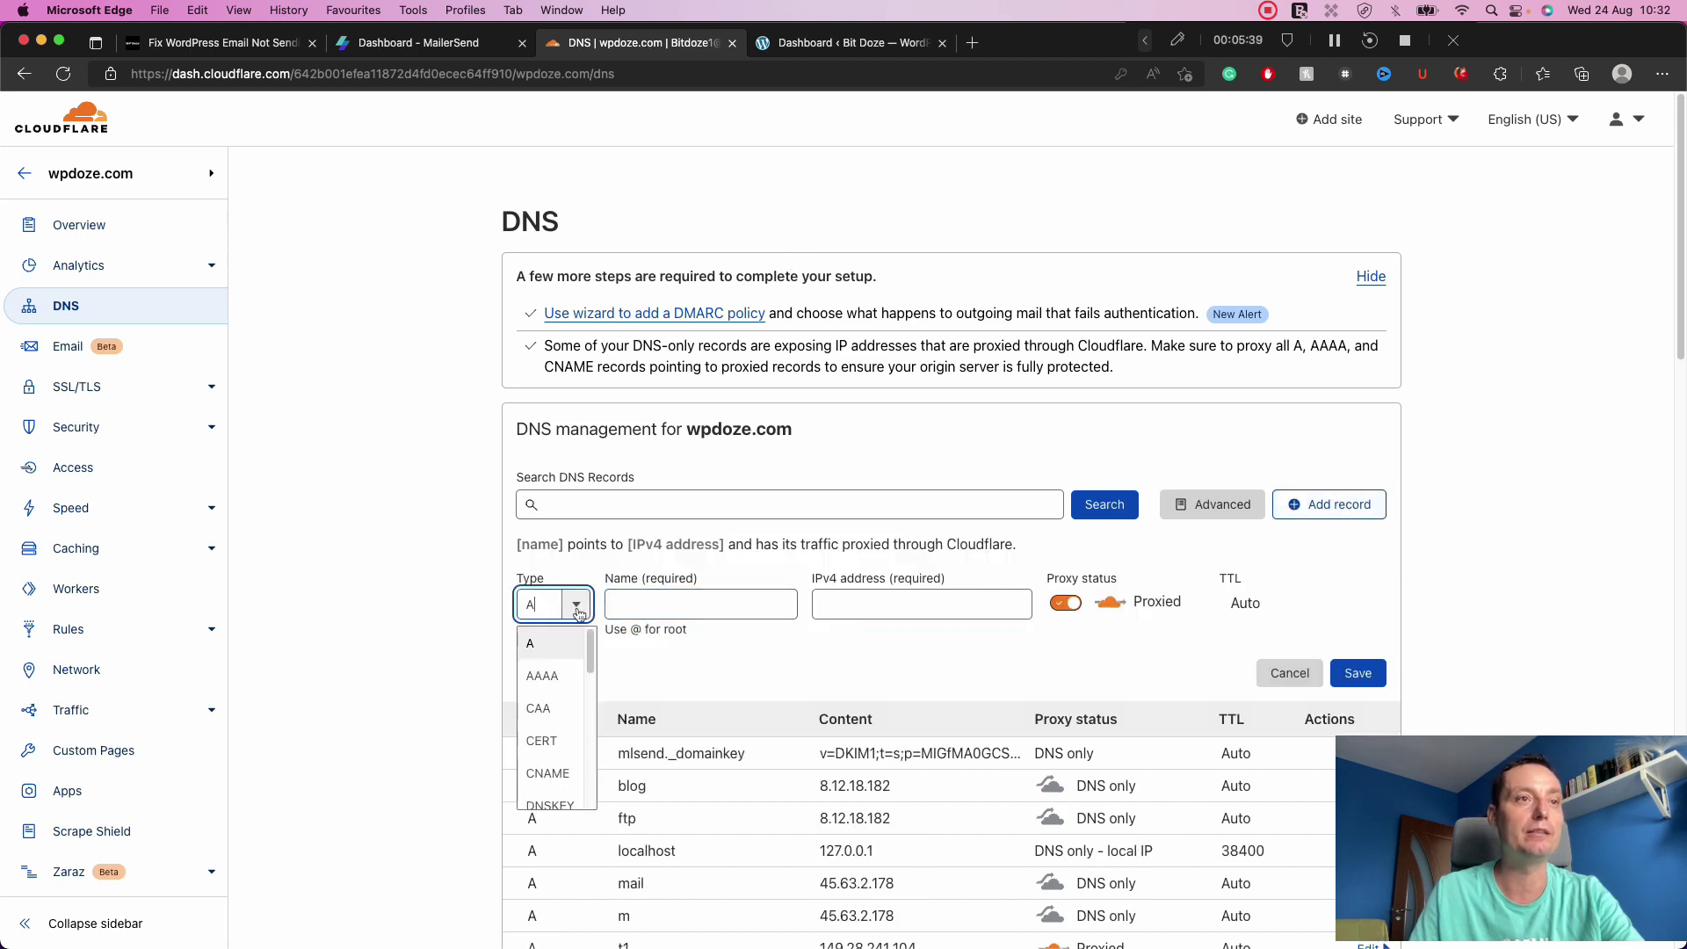
{"action": "scroll", "coordinate": [551, 720], "scroll_direction": "down", "scroll_amount": 1}
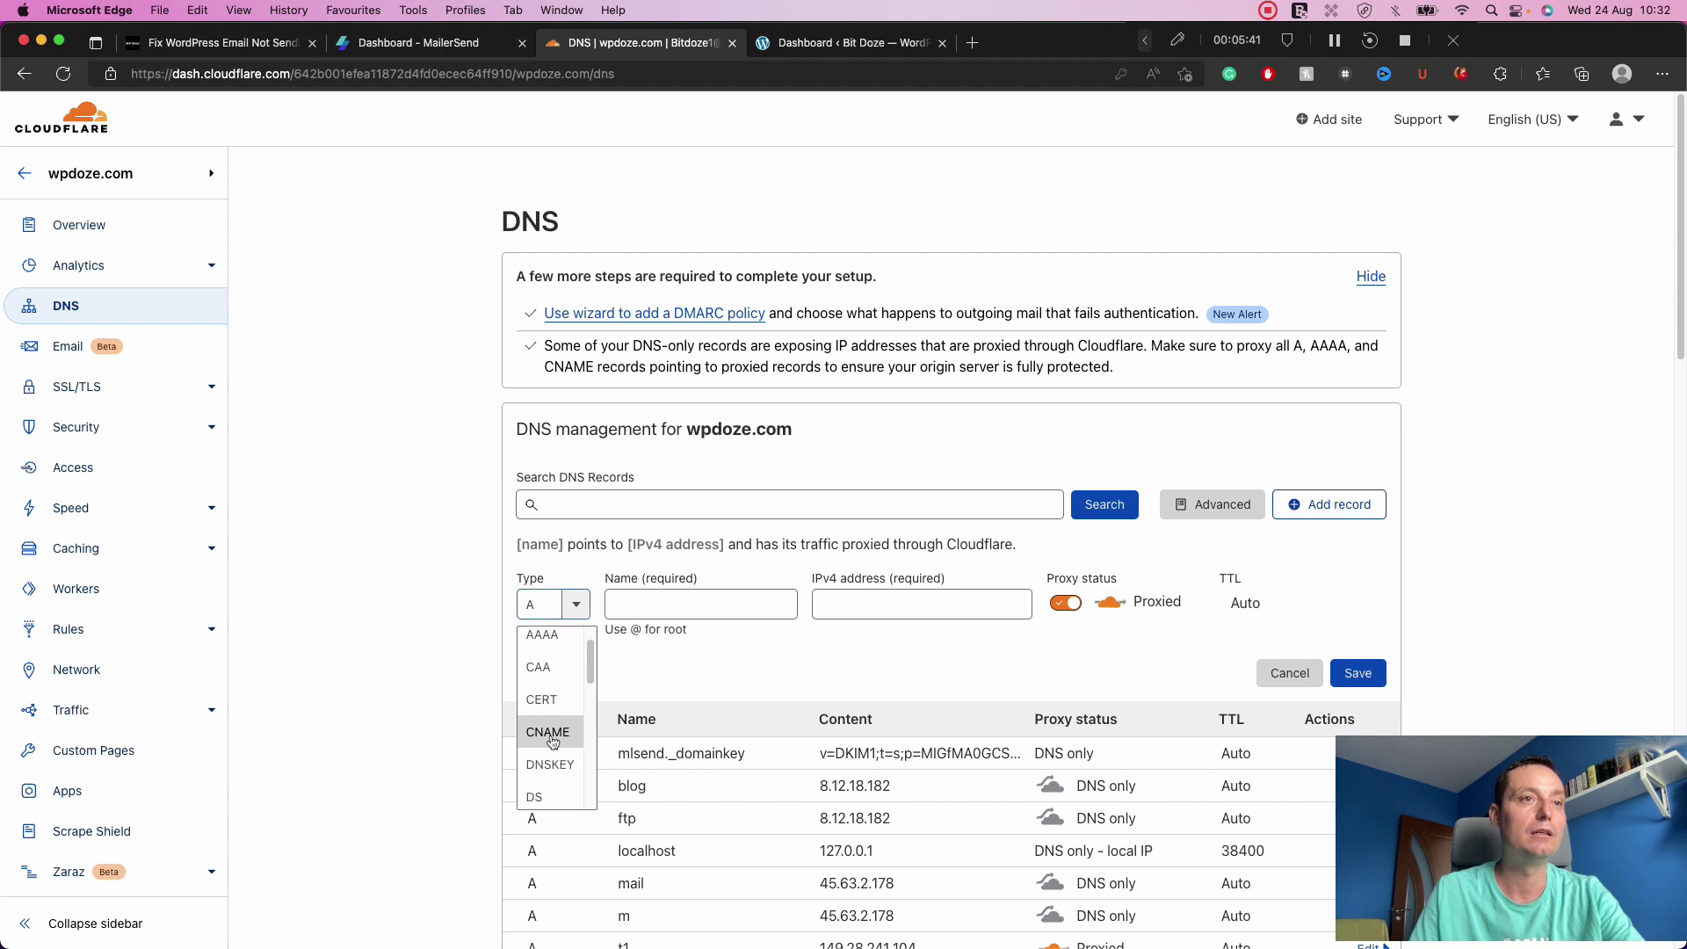
{"action": "left_click", "coordinate": [553, 734]}
{"action": "left_click", "coordinate": [640, 605]}
{"action": "type", "text": "mta"}
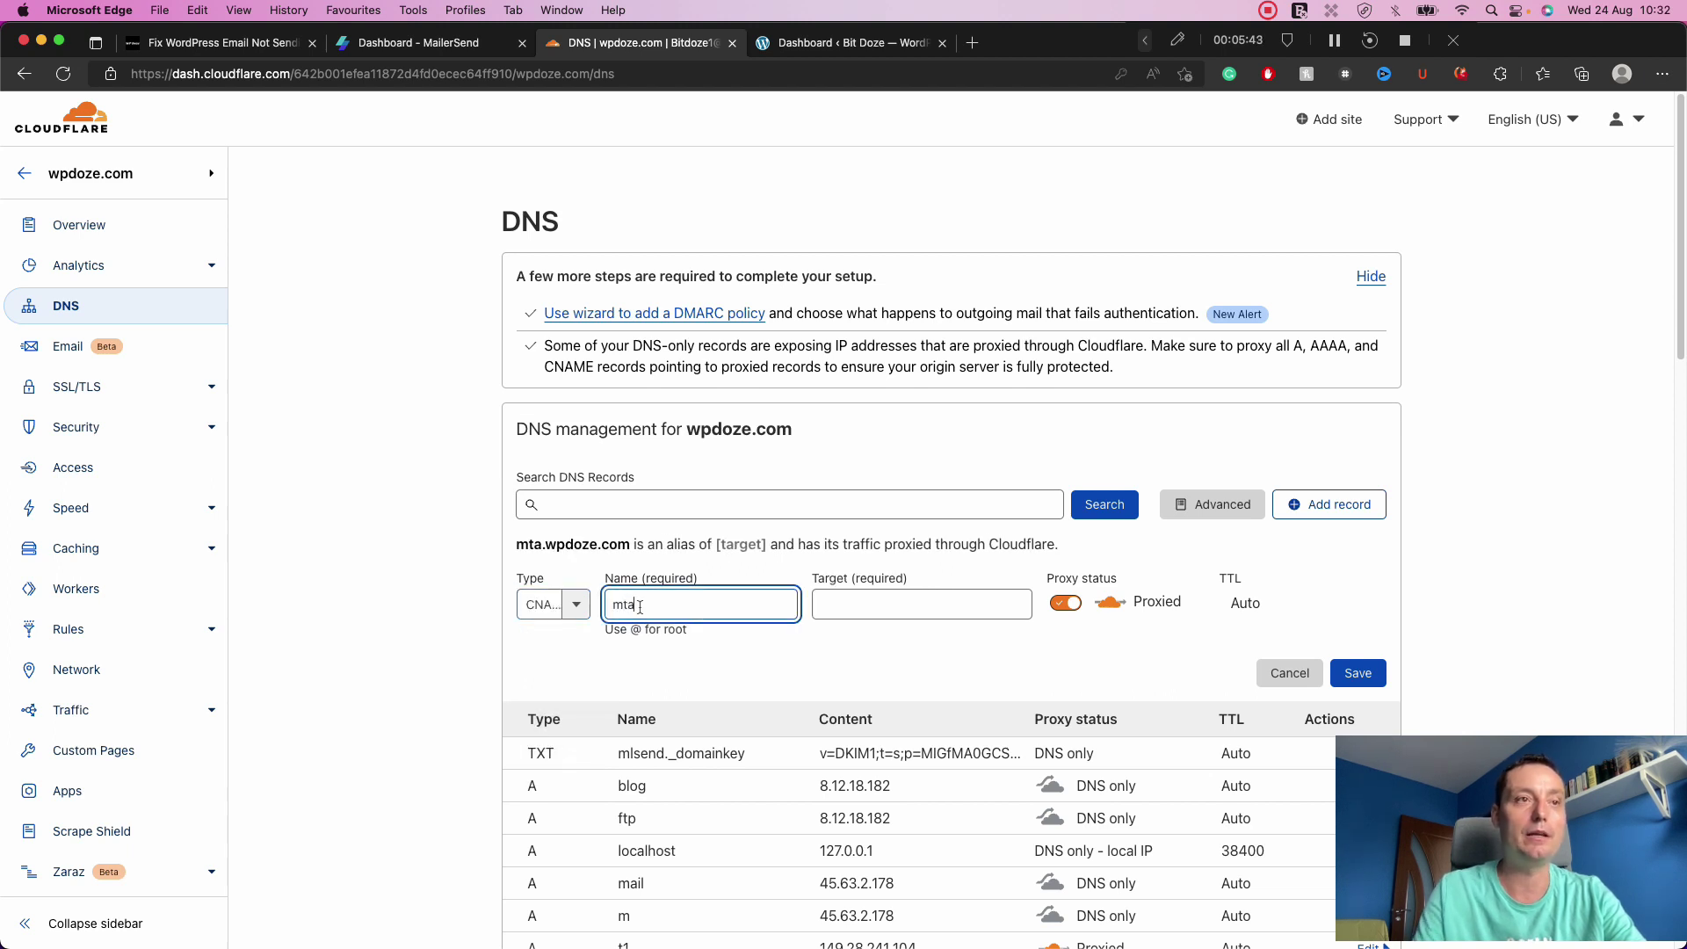
Set the mta CNAME target to mailersend.net, make it DNS only, and save.
{"action": "left_click", "coordinate": [845, 599]}
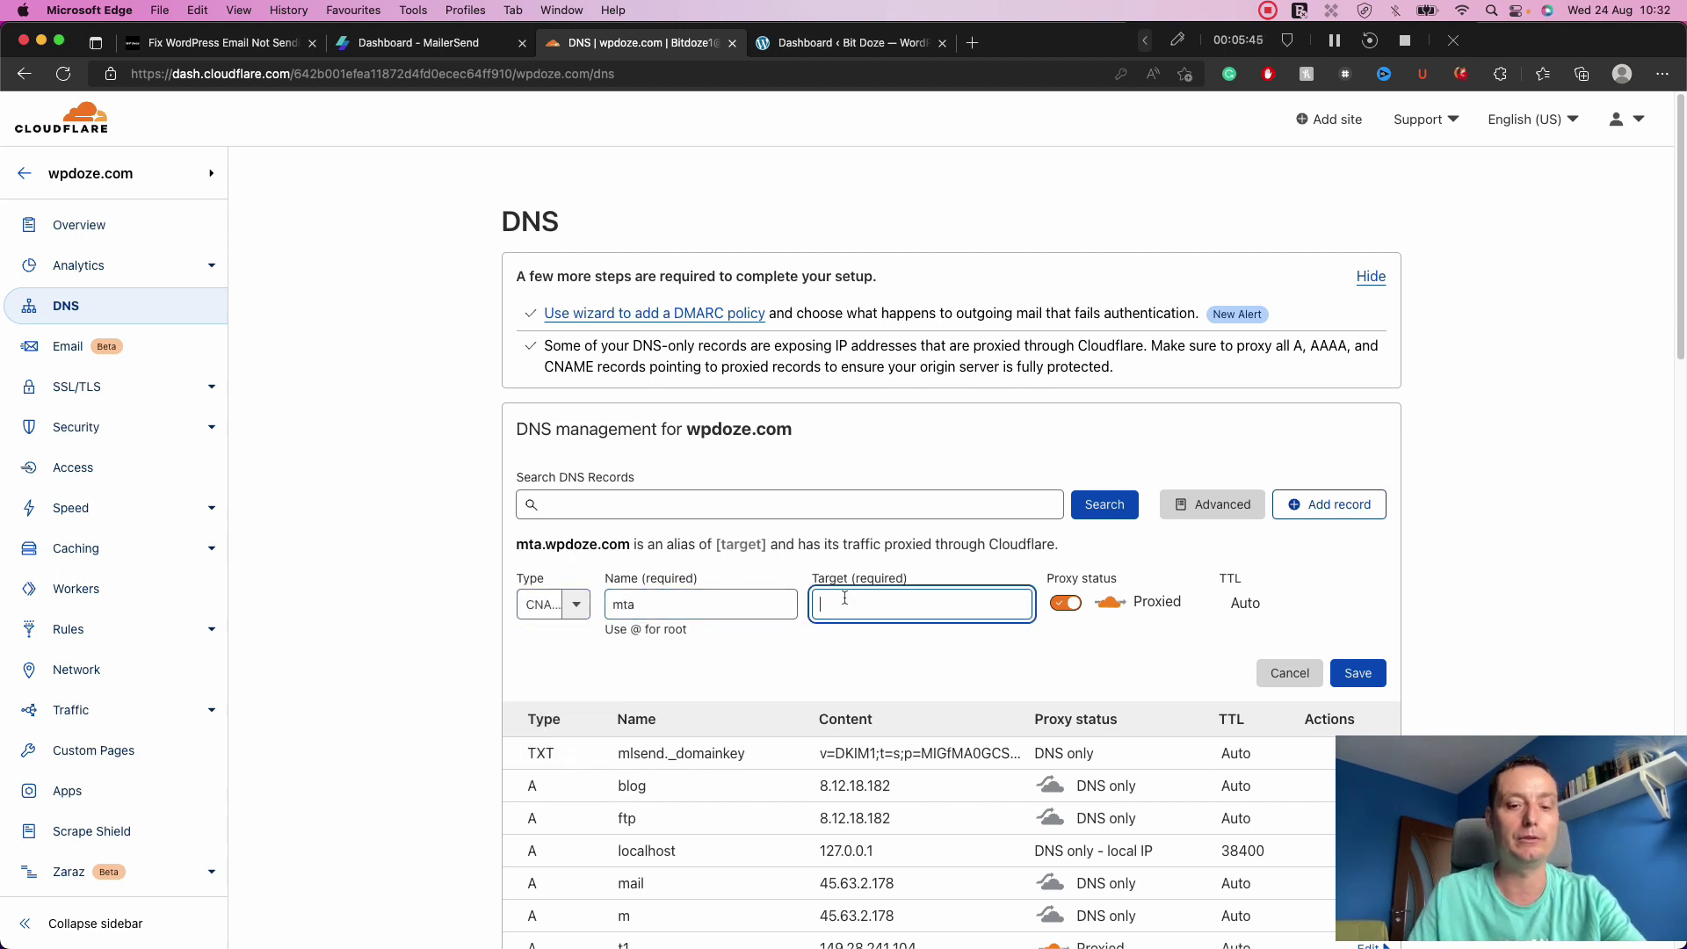
{"action": "key", "text": "super+v"}
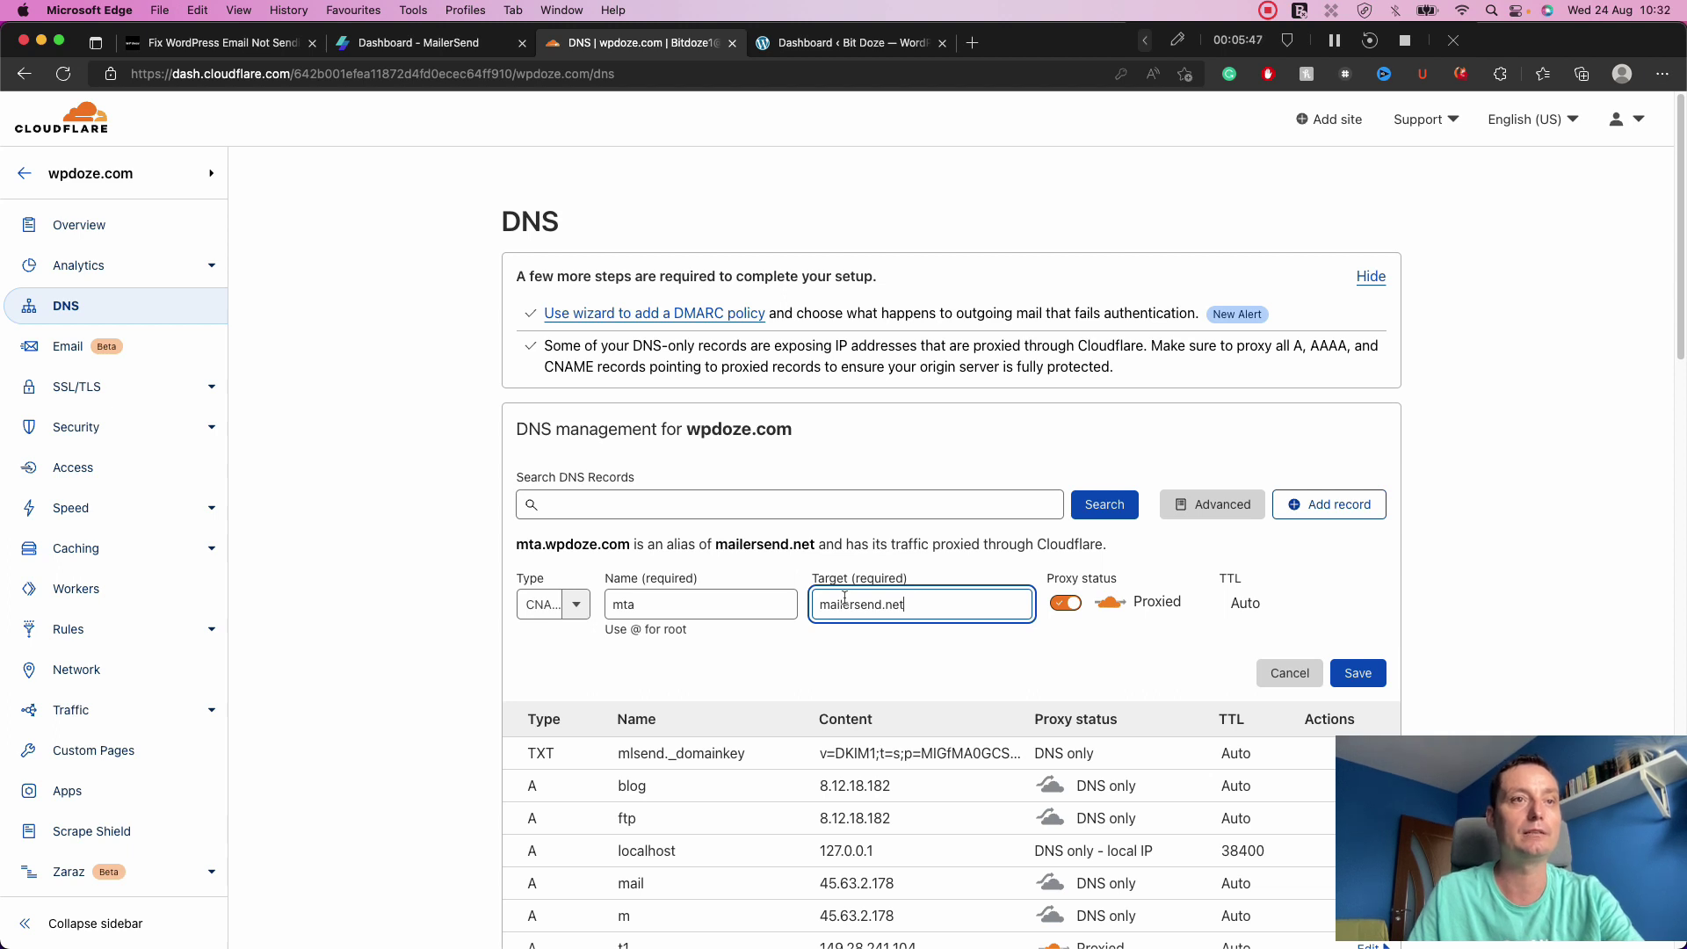
{"action": "left_click", "coordinate": [1064, 607]}
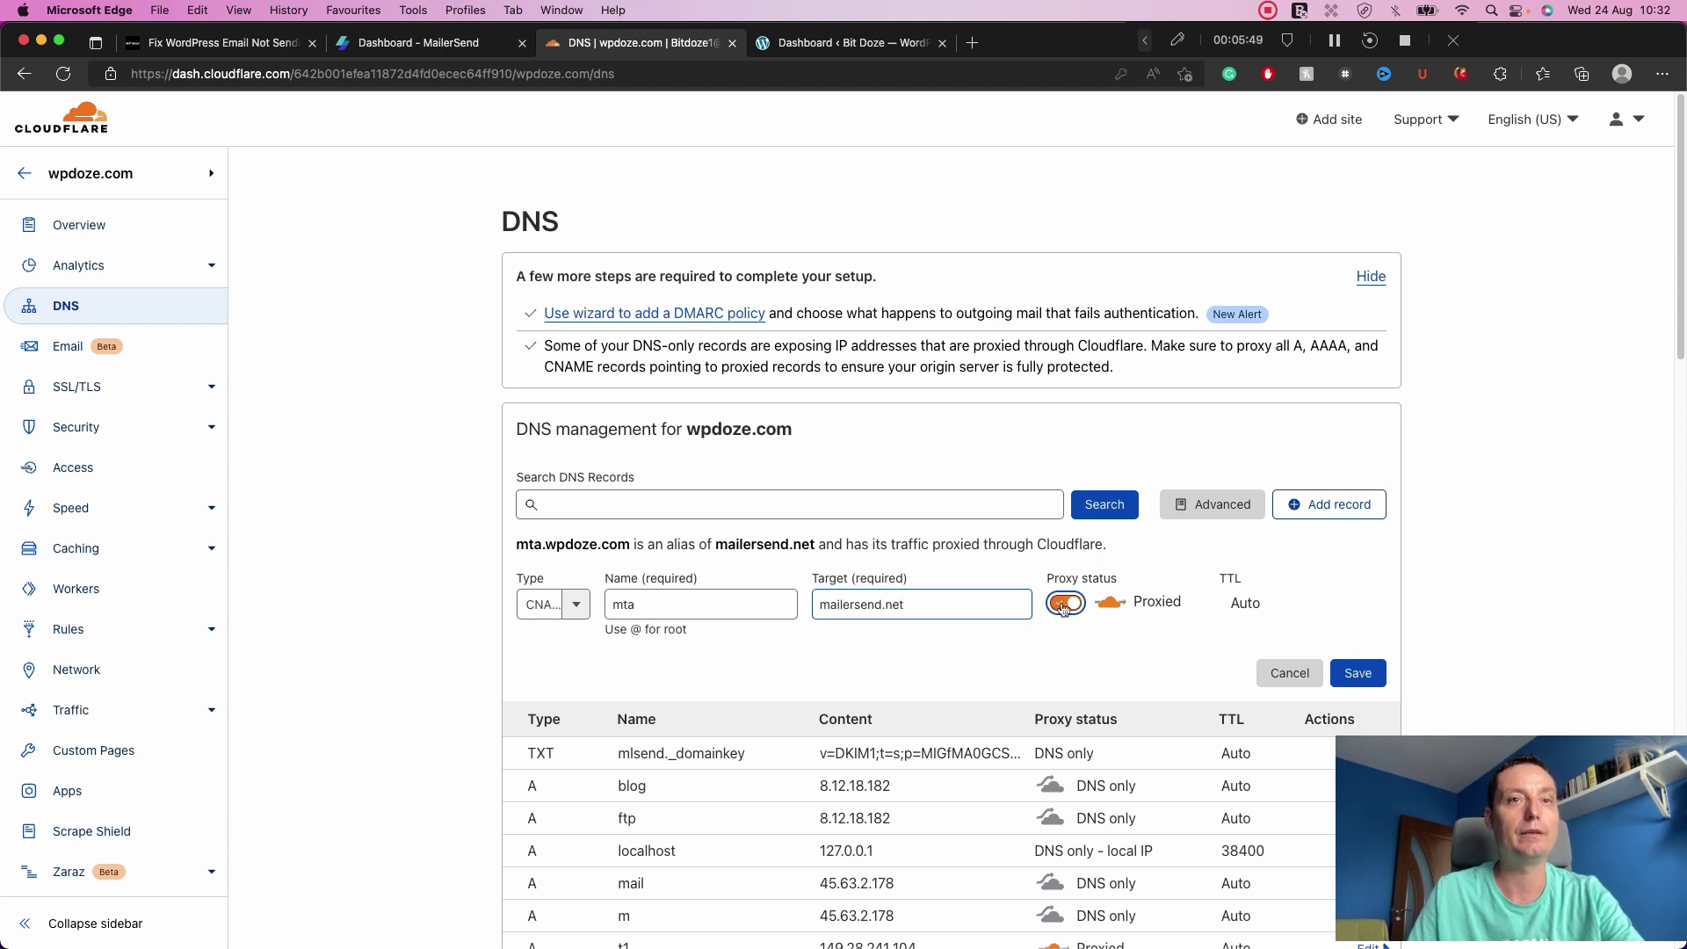
{"action": "left_click", "coordinate": [1362, 673]}
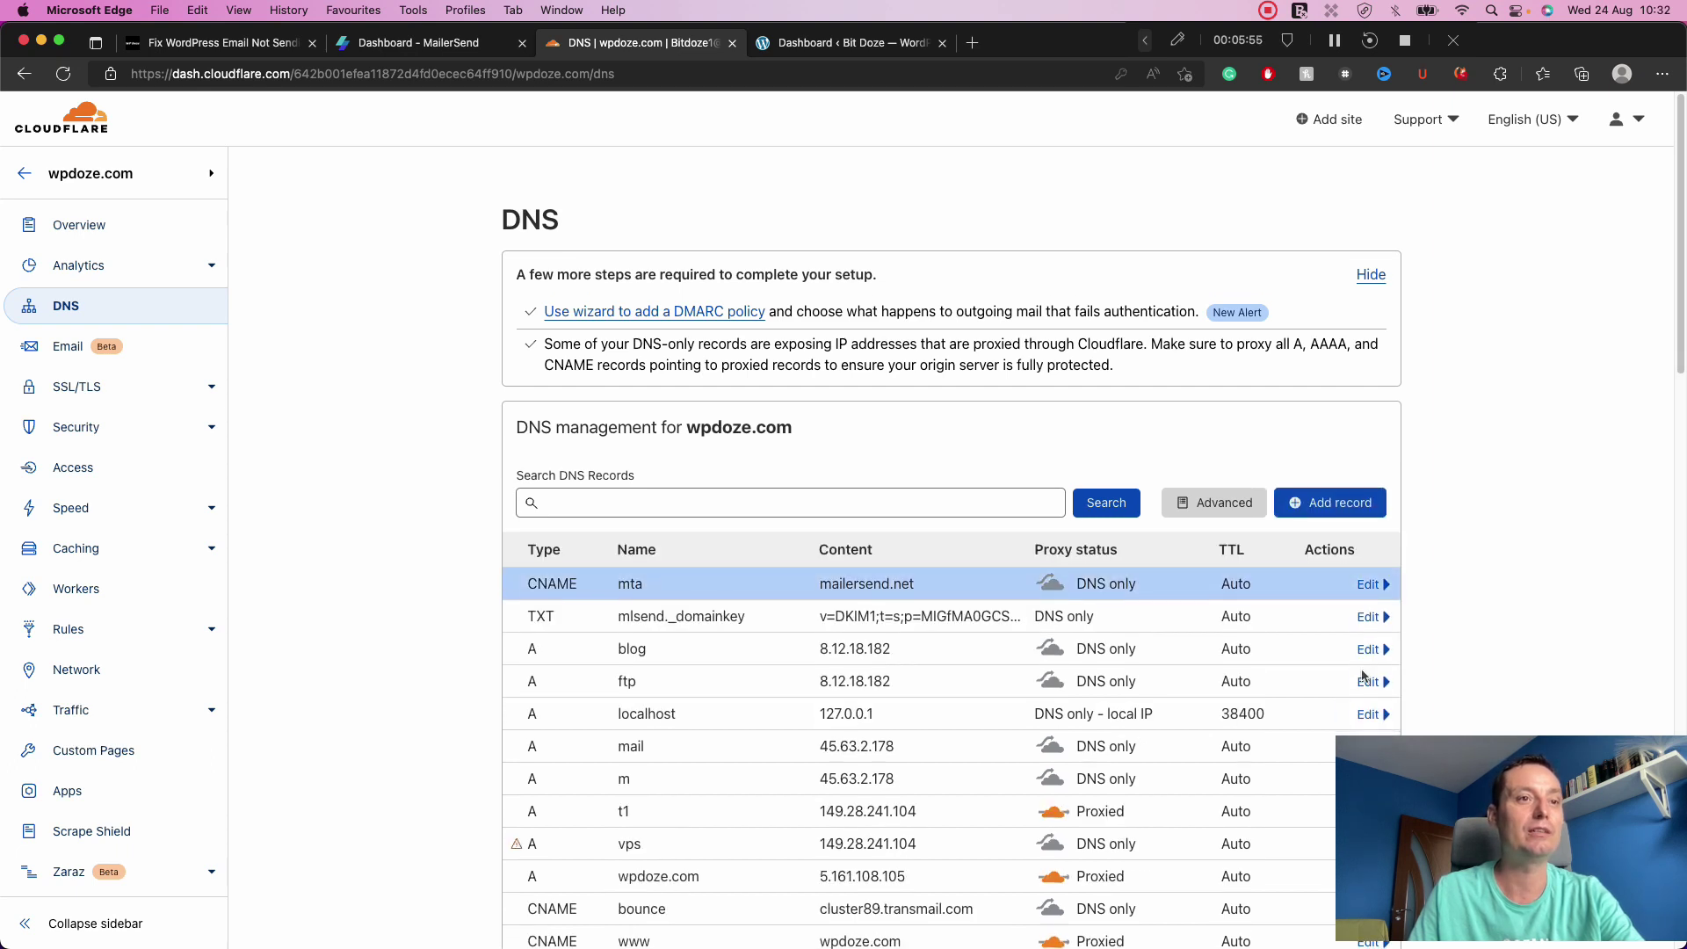
{"action": "scroll", "coordinate": [1364, 677], "scroll_direction": "down", "scroll_amount": 5}
{"action": "scroll", "coordinate": [1364, 677], "scroll_direction": "down", "scroll_amount": 3}
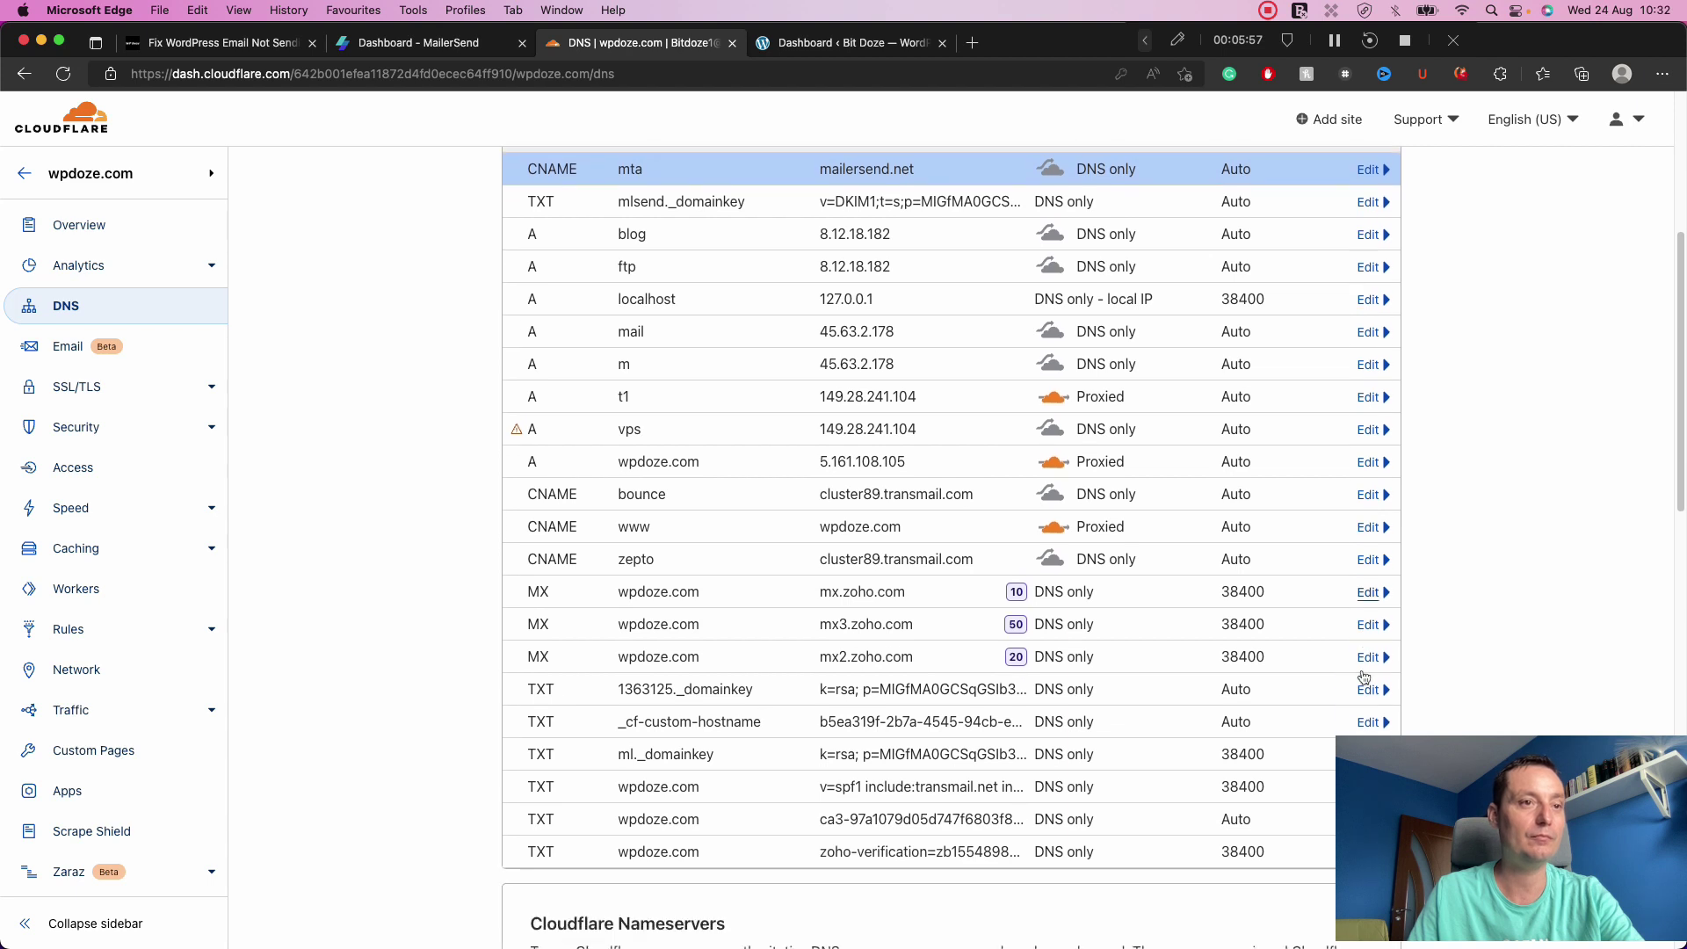
{"action": "scroll", "coordinate": [1364, 675], "scroll_direction": "up", "scroll_amount": 3}
{"action": "scroll", "coordinate": [1364, 675], "scroll_direction": "up", "scroll_amount": 2}
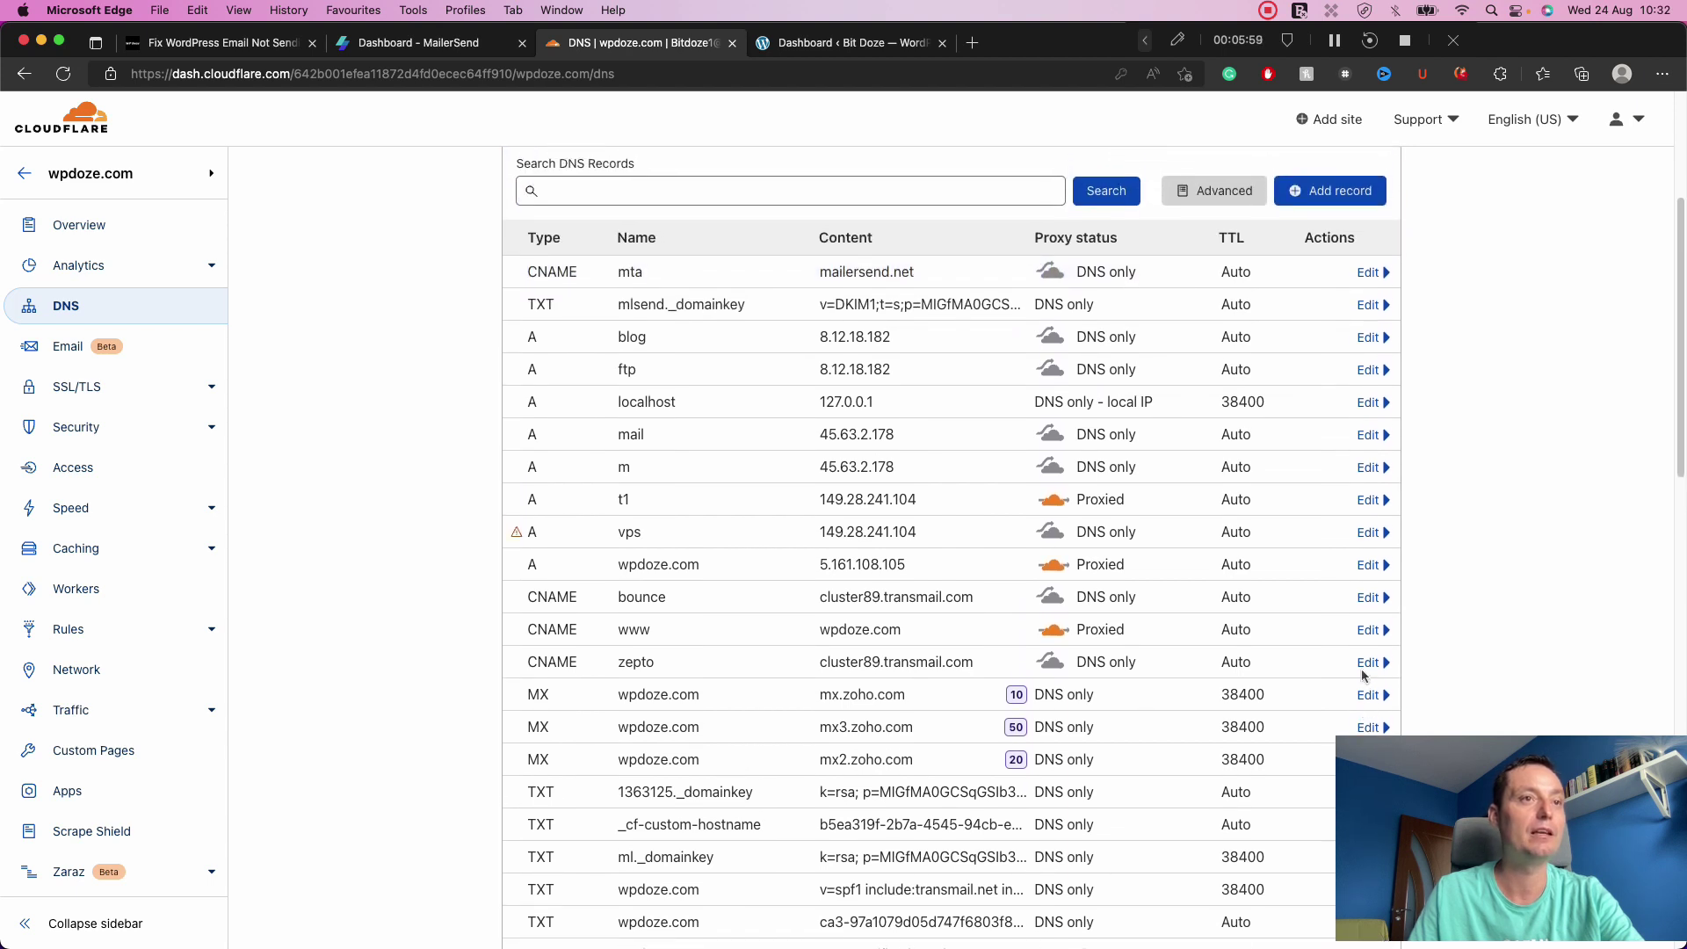
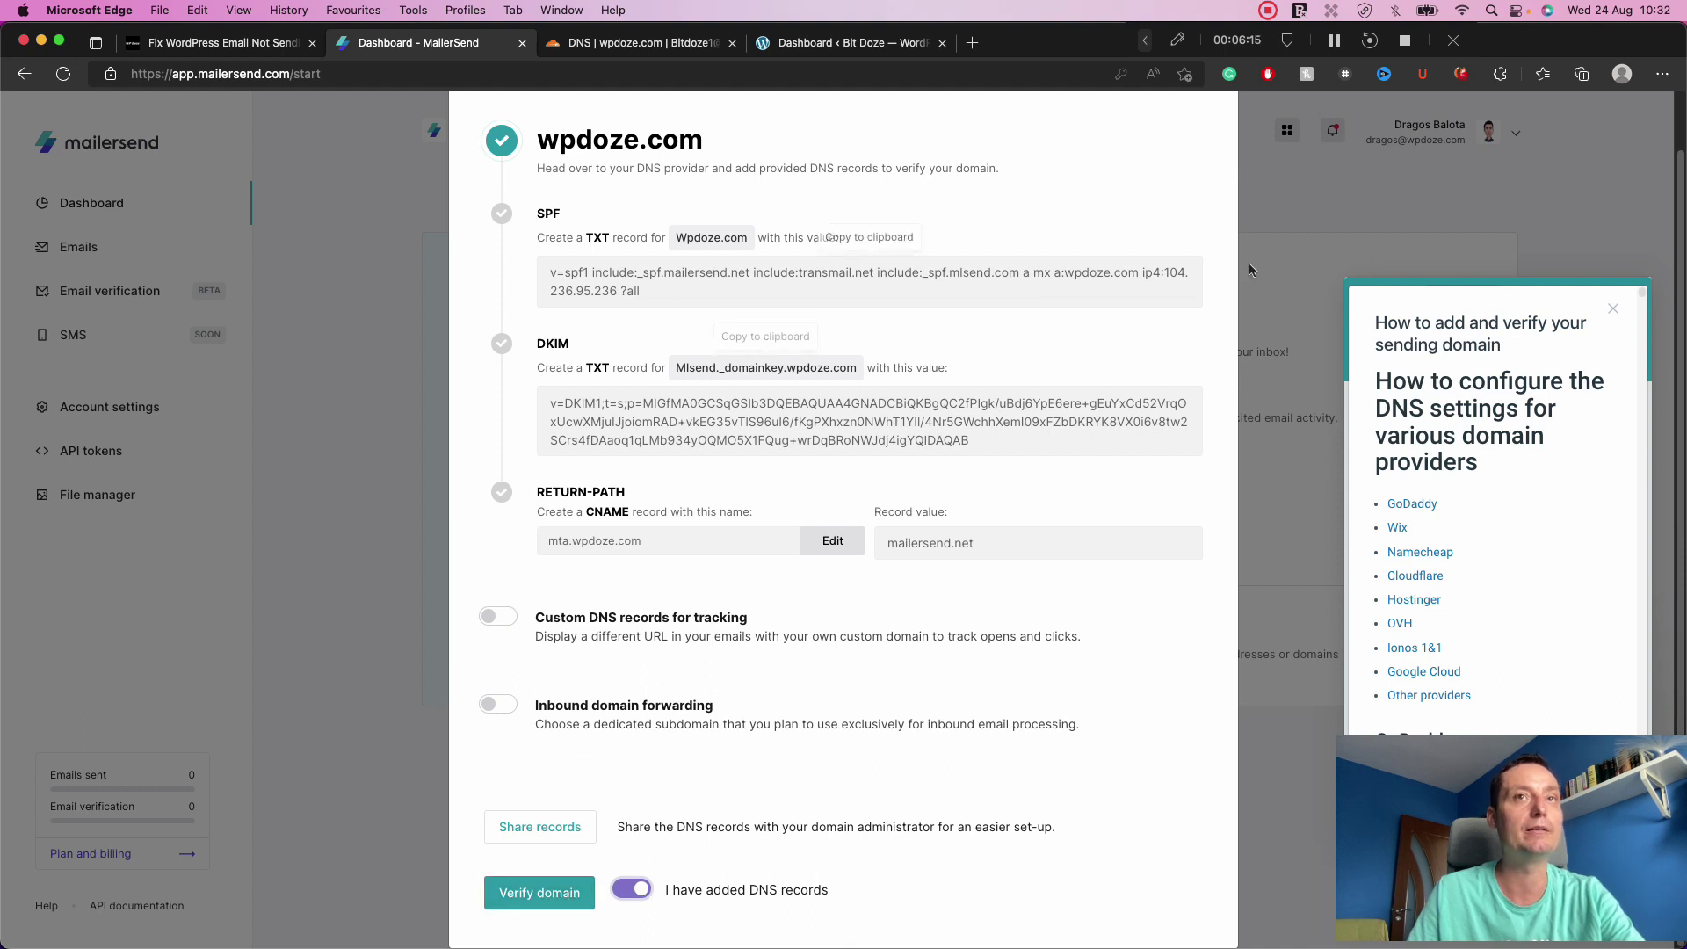
Scroll up the wpdoze.com domain verification page to review the SPF, DKIM and Return-Path records.
{"action": "scroll", "coordinate": [1187, 442], "scroll_direction": "up", "scroll_amount": 2}
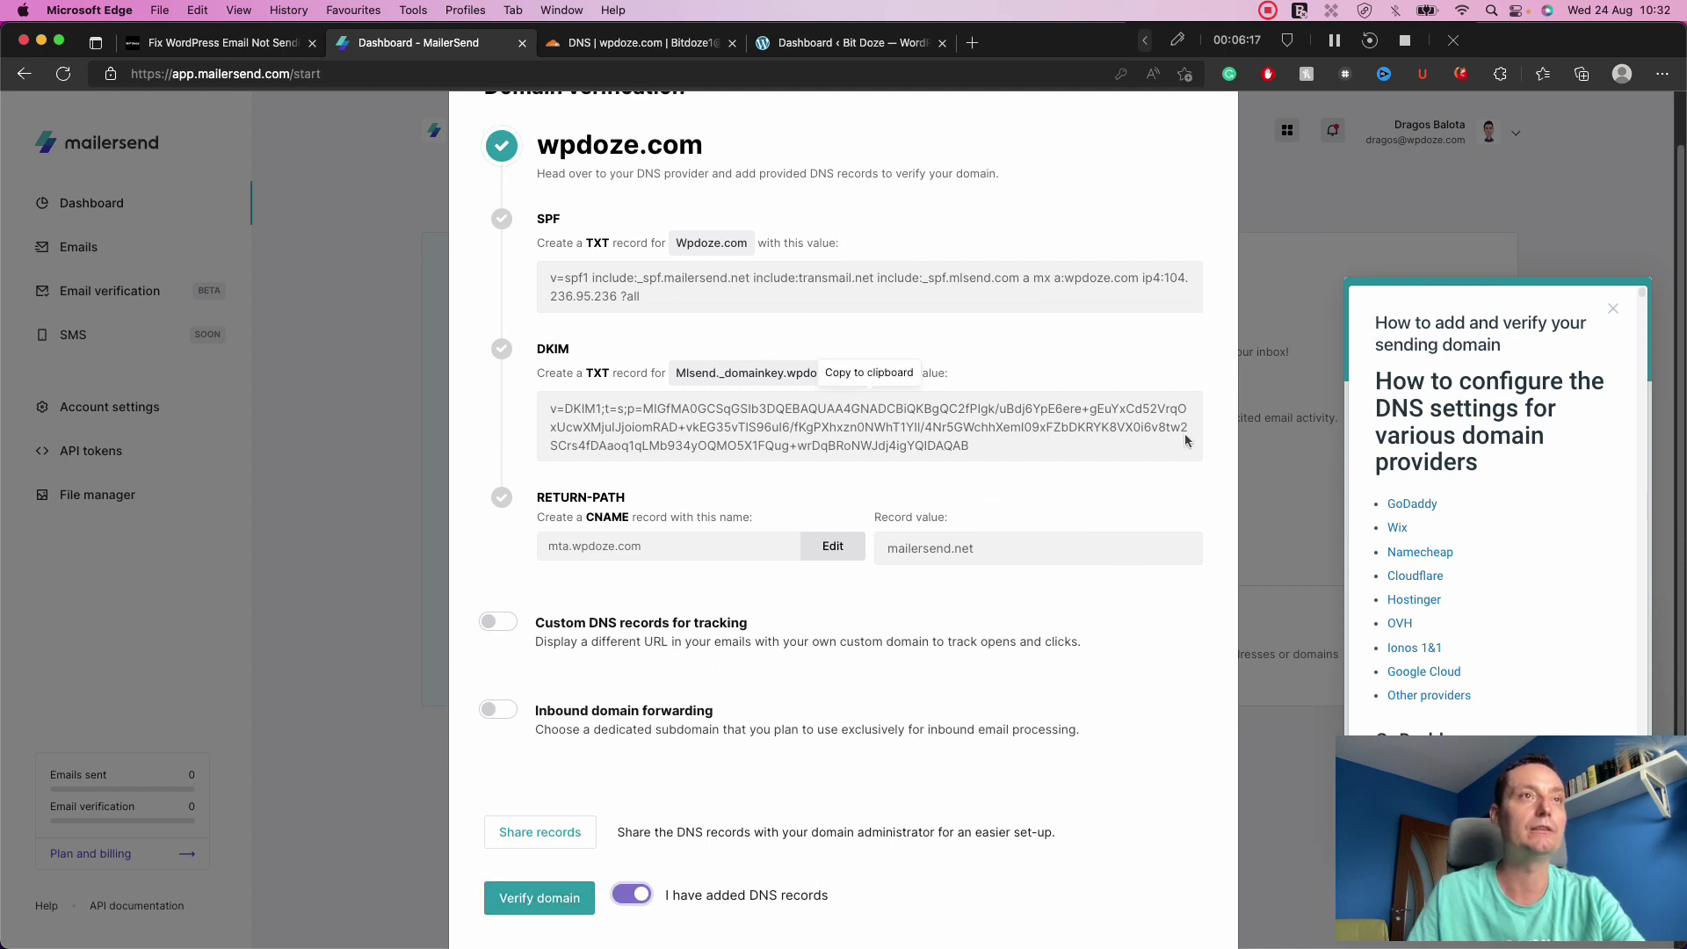
Close the Domain verification dialog, the help article and the Instant Answers panel.
{"action": "left_click", "coordinate": [1198, 135]}
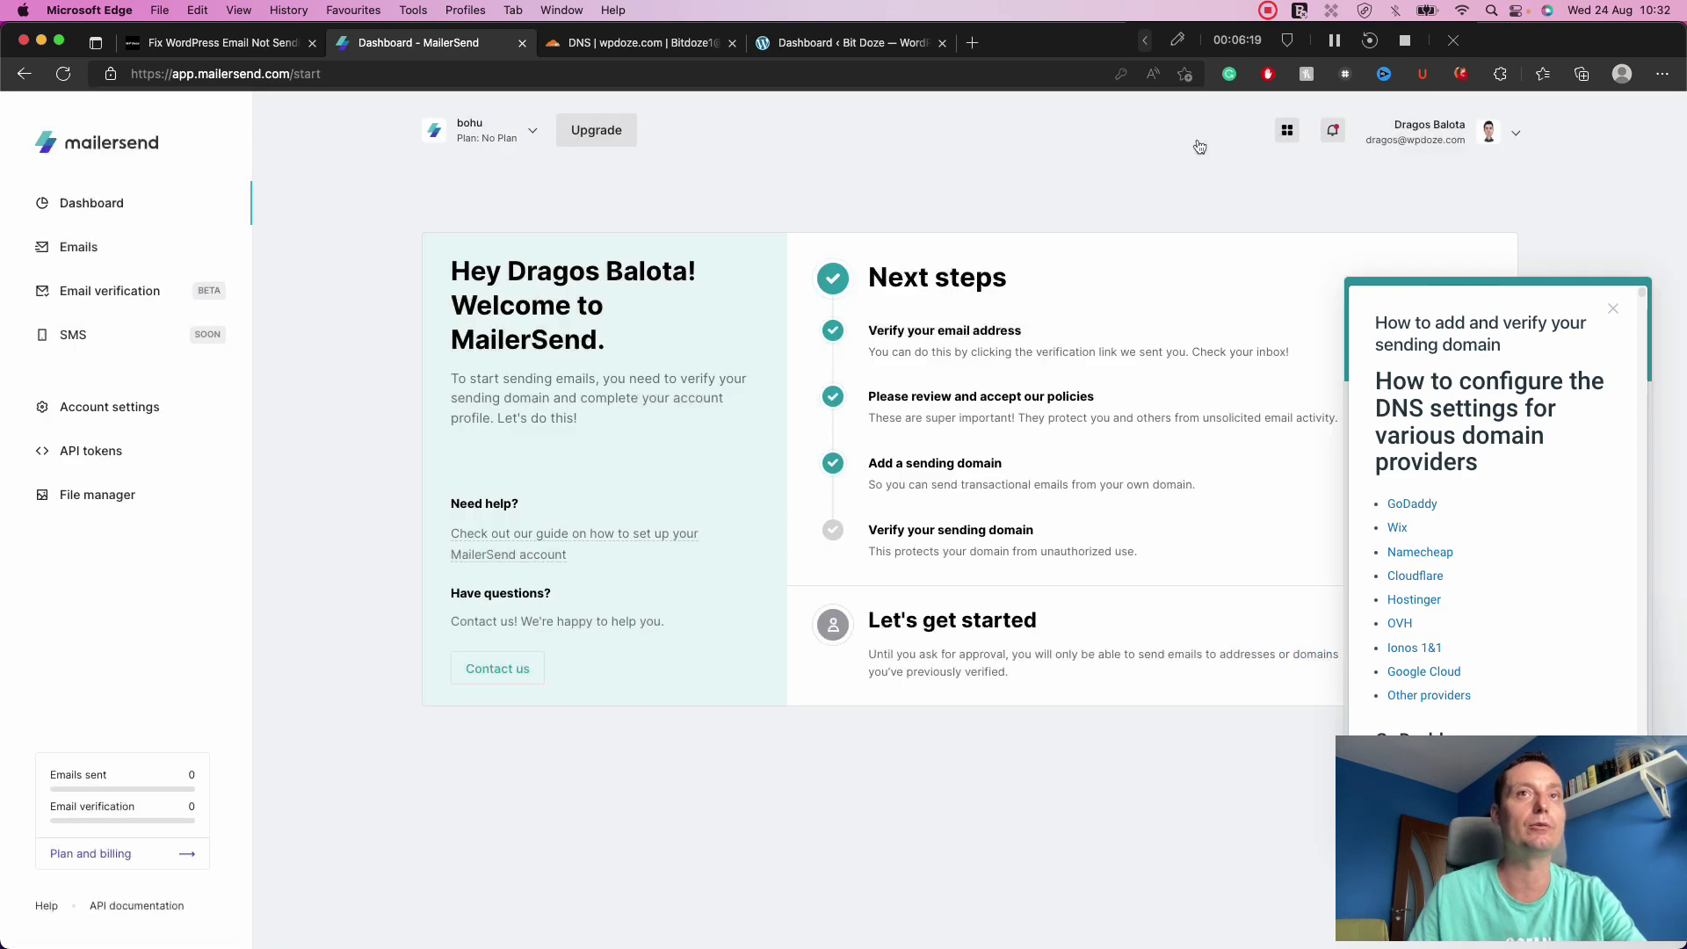
{"action": "left_click", "coordinate": [1613, 308]}
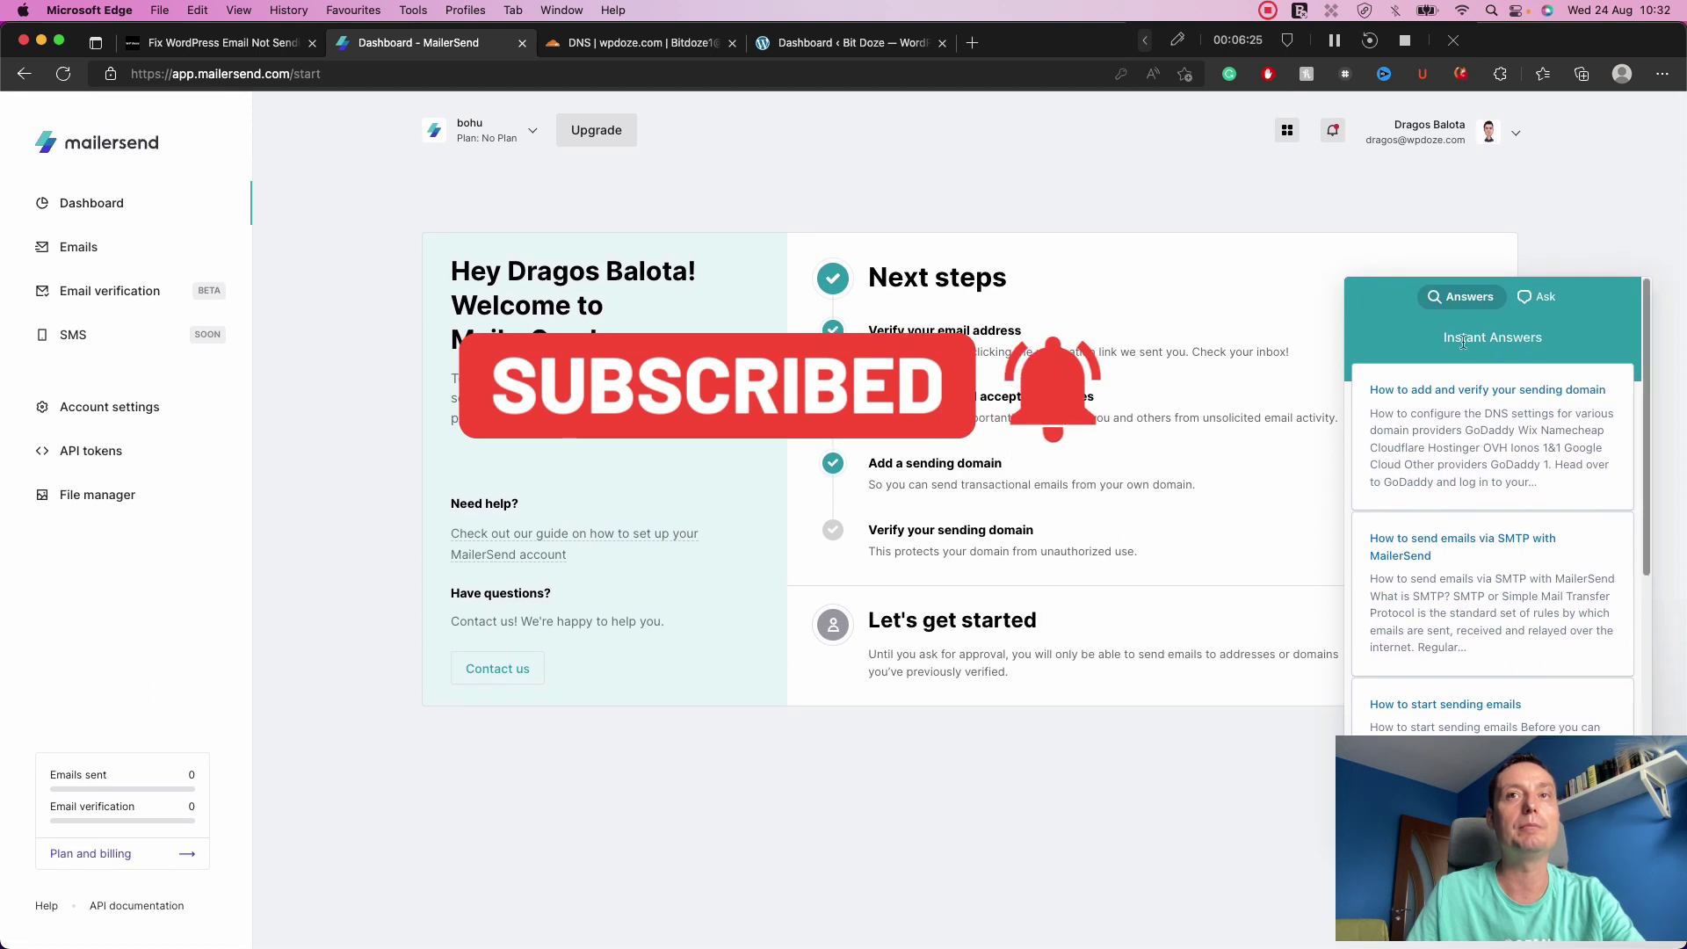
{"action": "left_click", "coordinate": [1270, 694]}
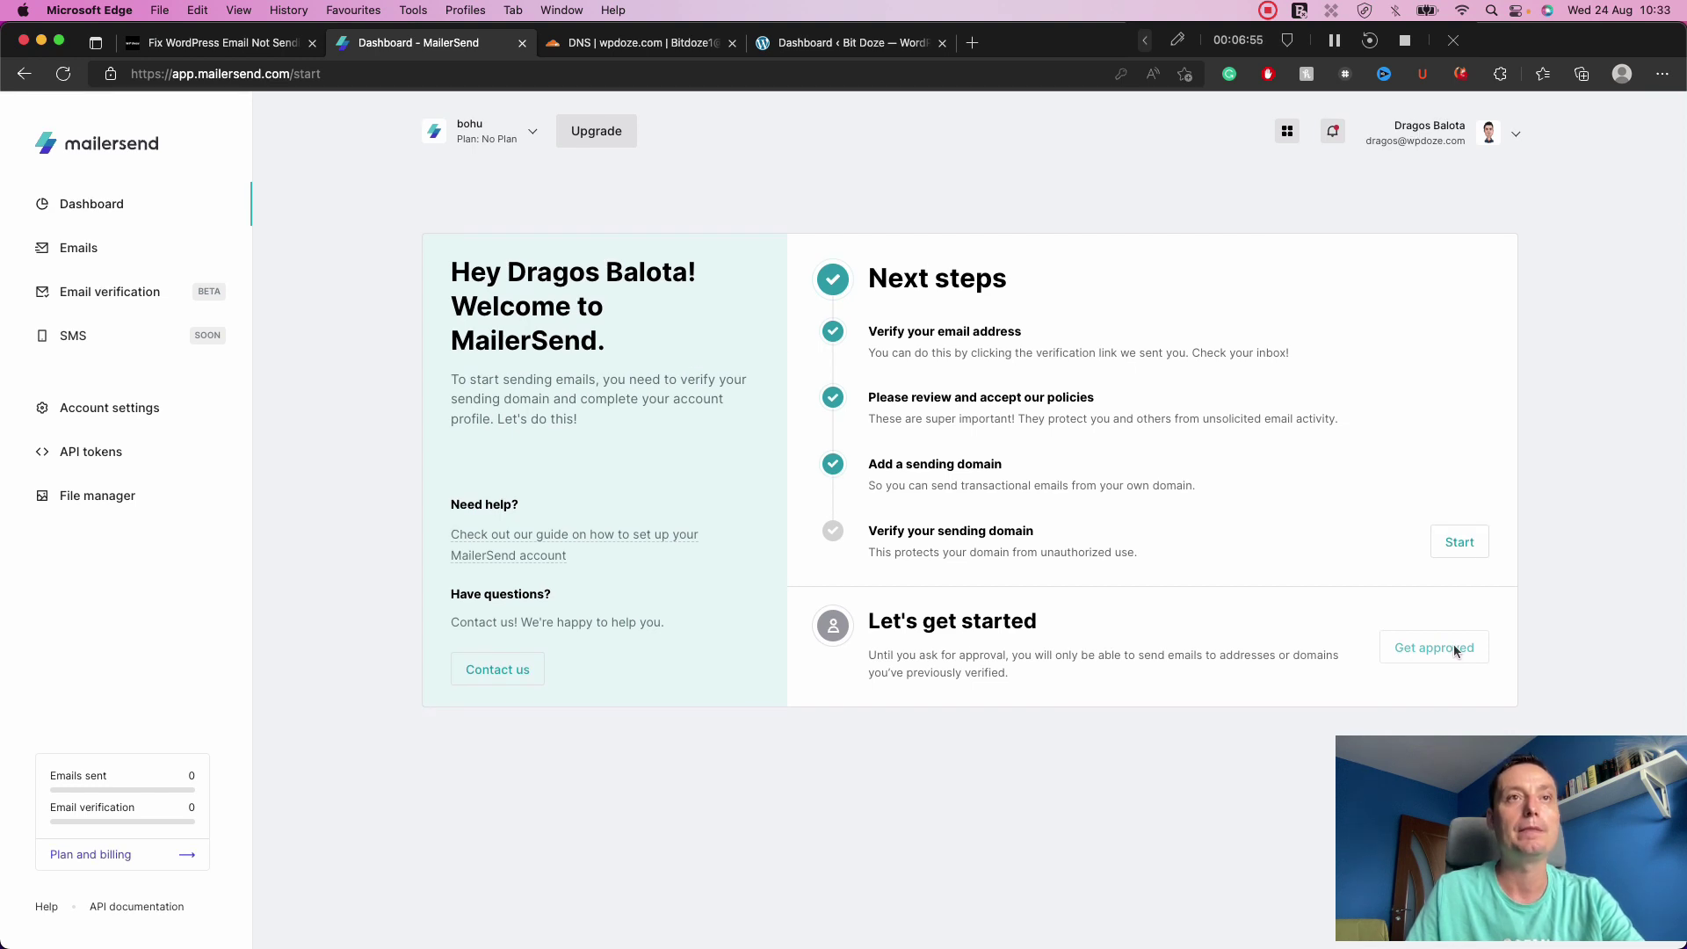
Switch to the Wpdoze account and view Plan and billing for the free 12,000-email plan.
{"action": "left_click", "coordinate": [525, 142]}
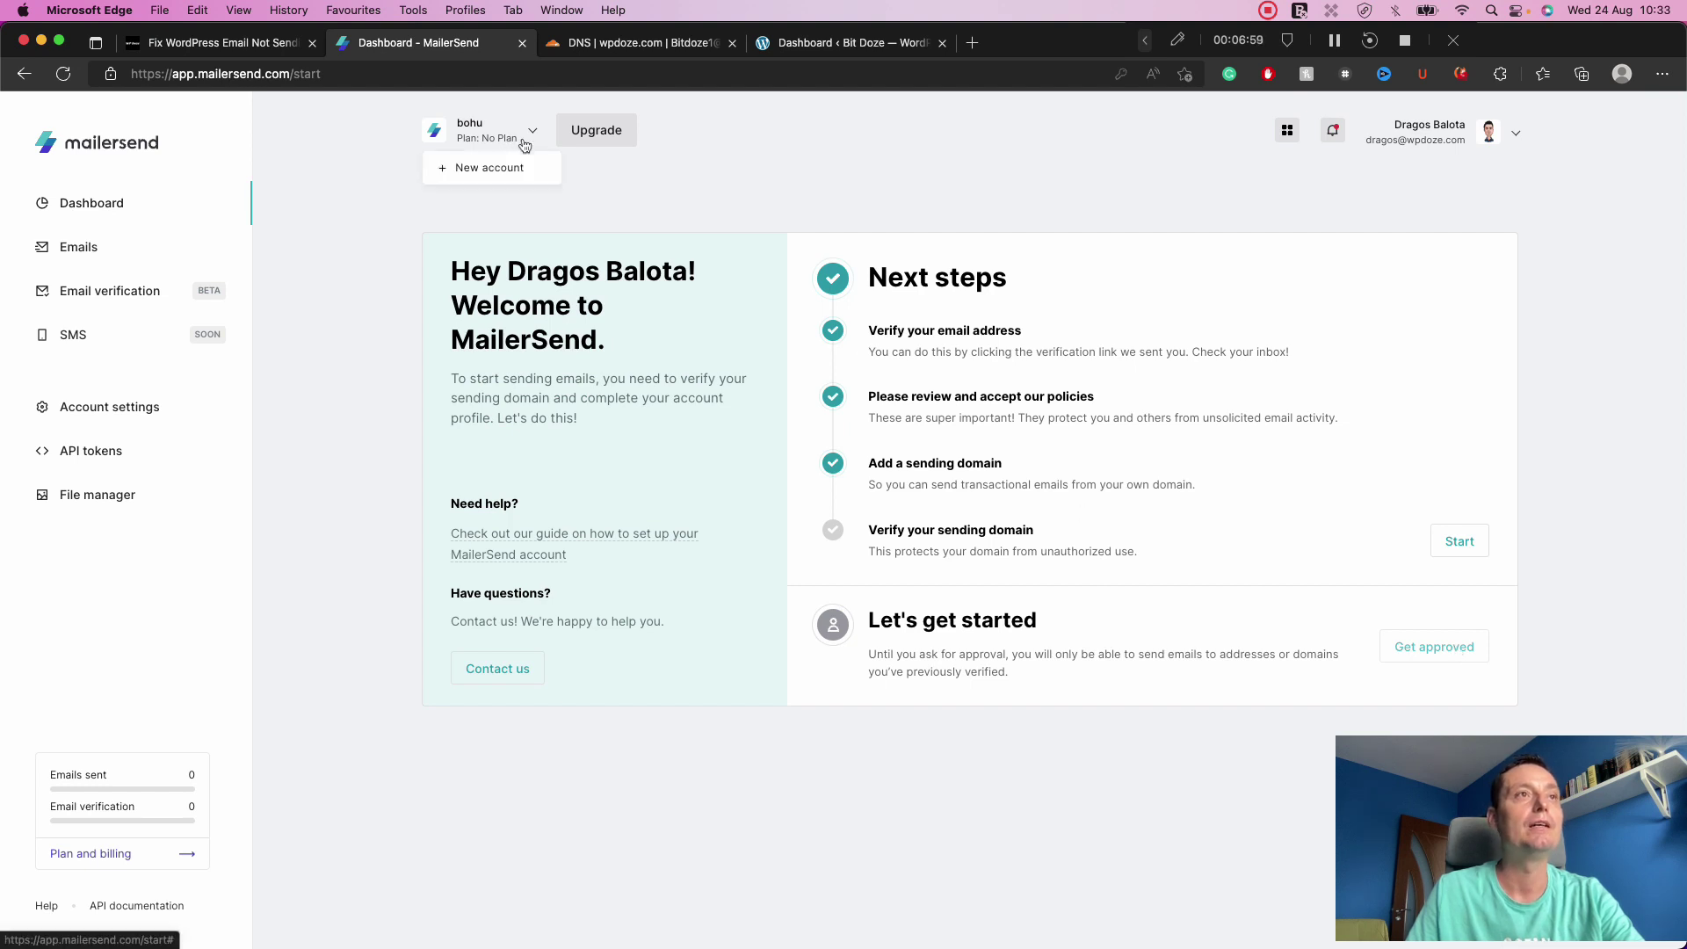
{"action": "left_click", "coordinate": [525, 144]}
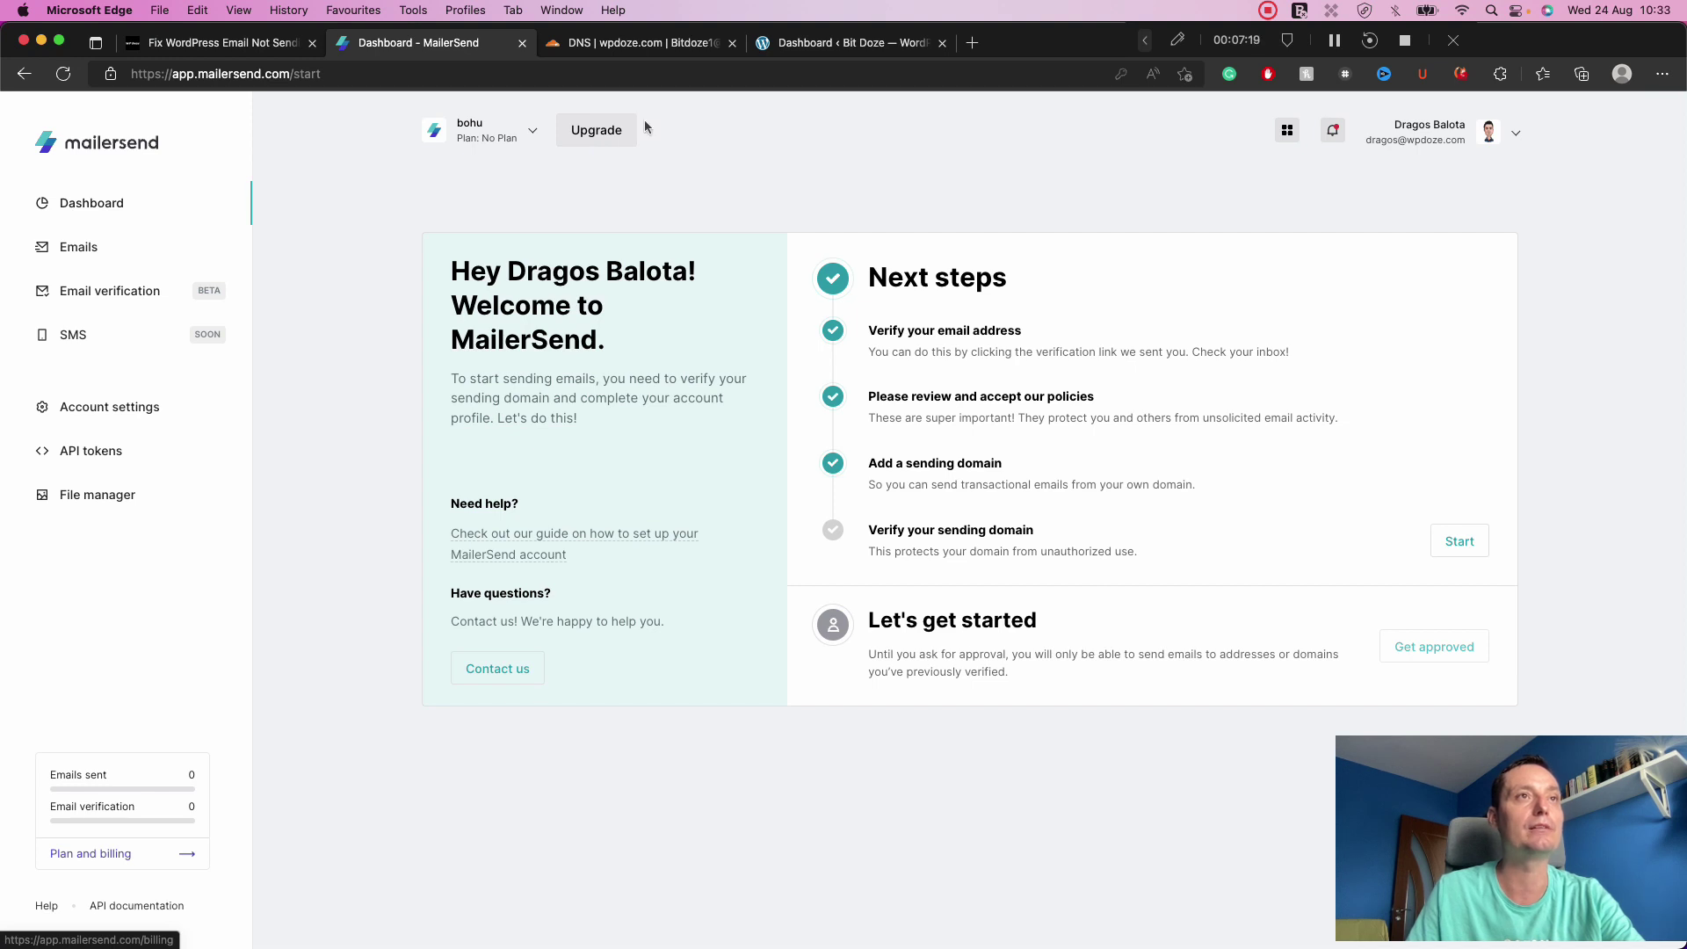
{"action": "left_click", "coordinate": [605, 141]}
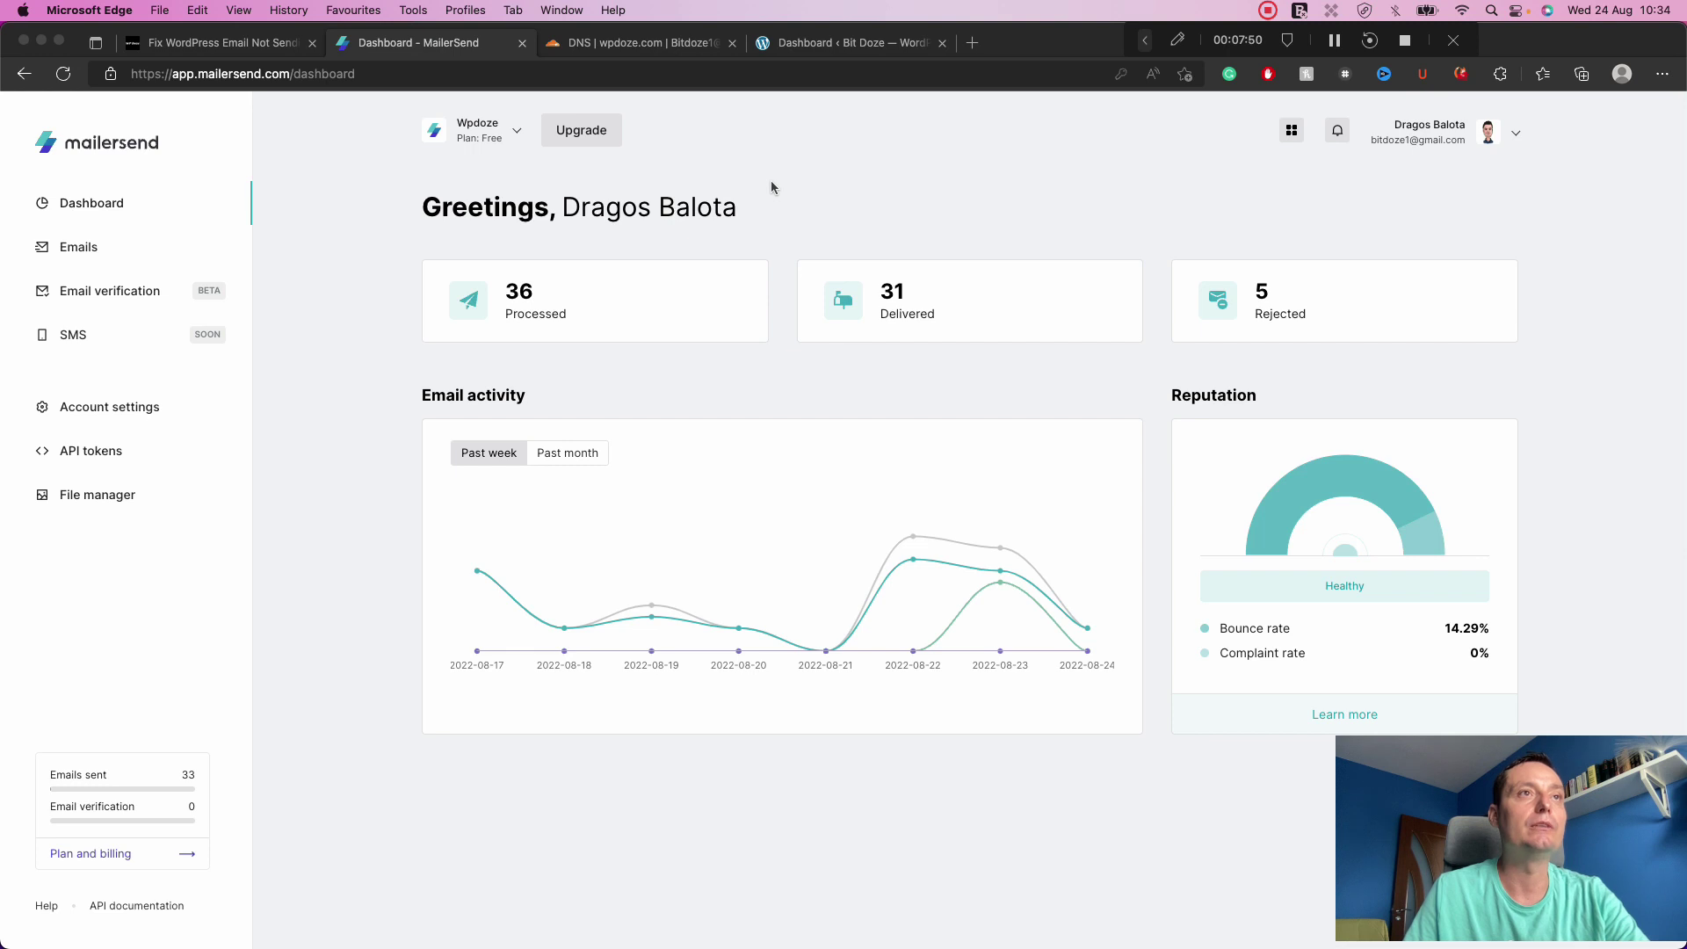
{"action": "left_click", "coordinate": [510, 132]}
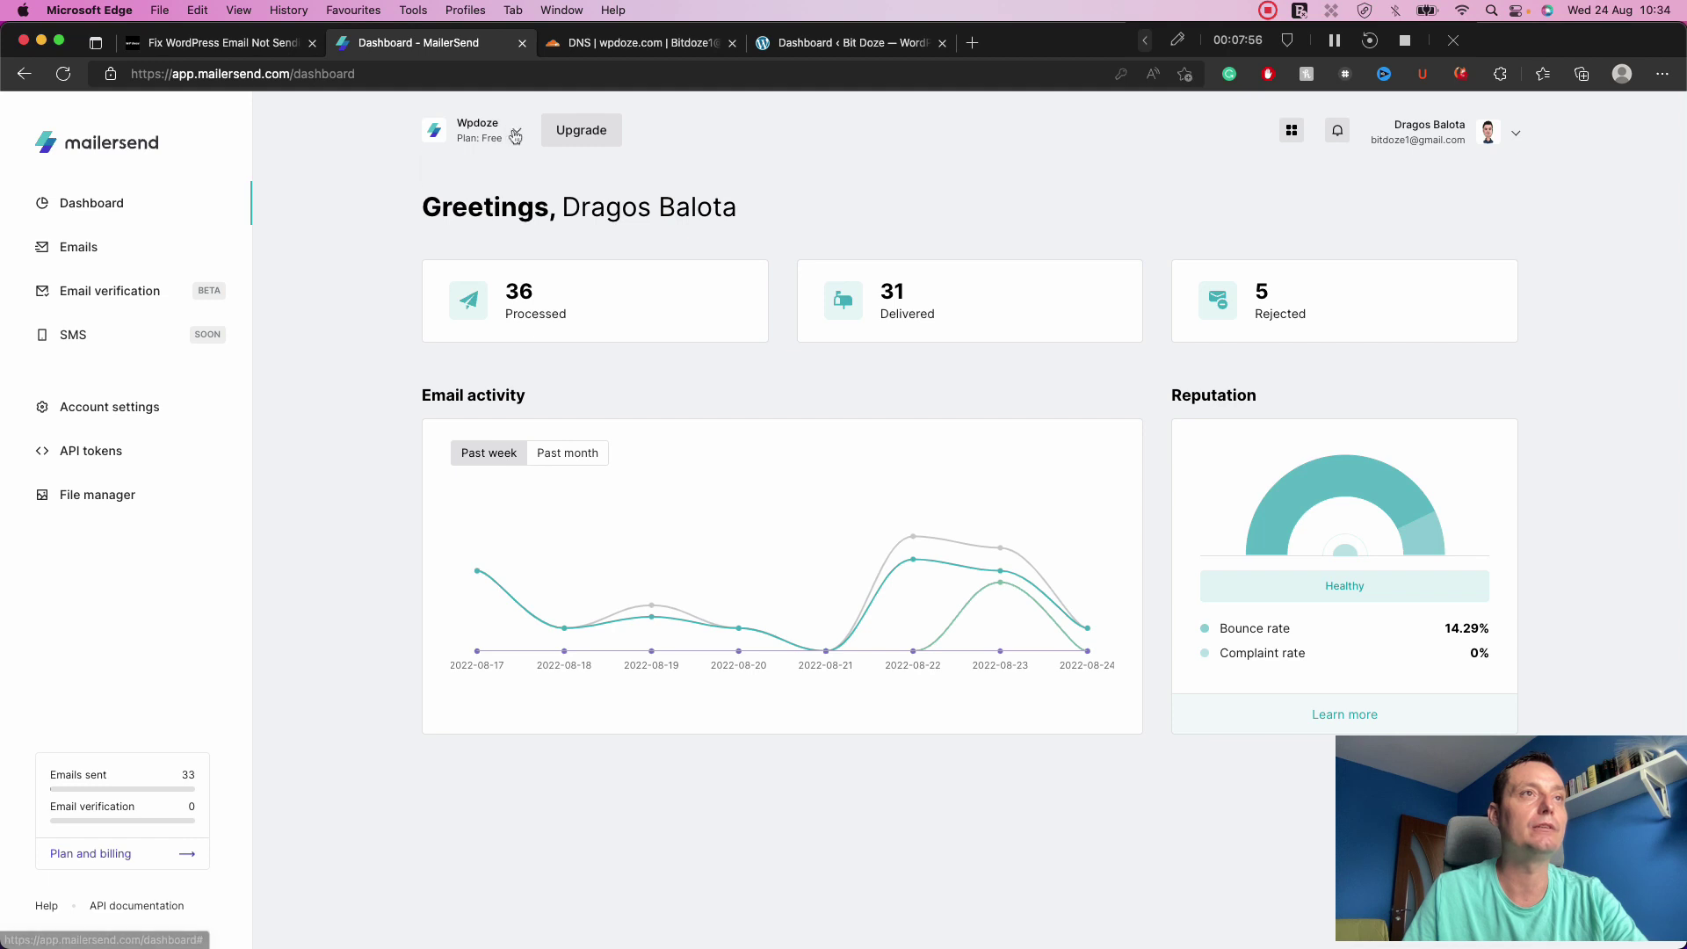
{"action": "left_click", "coordinate": [563, 132]}
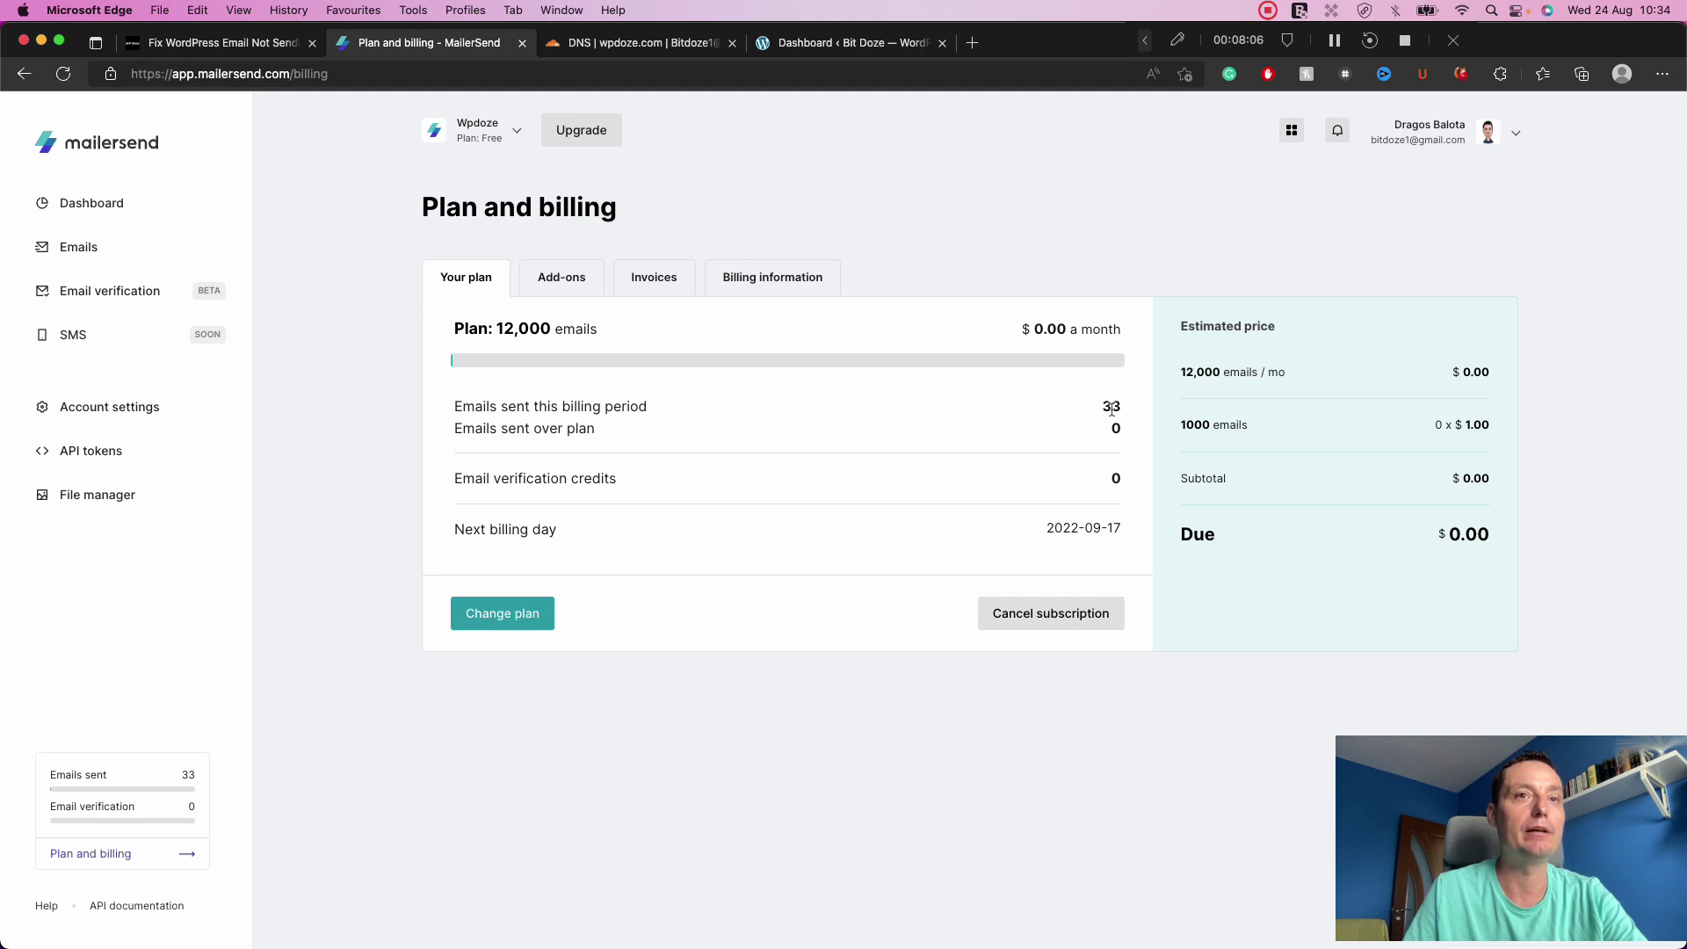
Highlight the next billing date, then switch to the Bit Doze WordPress admin dashboard.
{"action": "double_click", "coordinate": [1111, 530]}
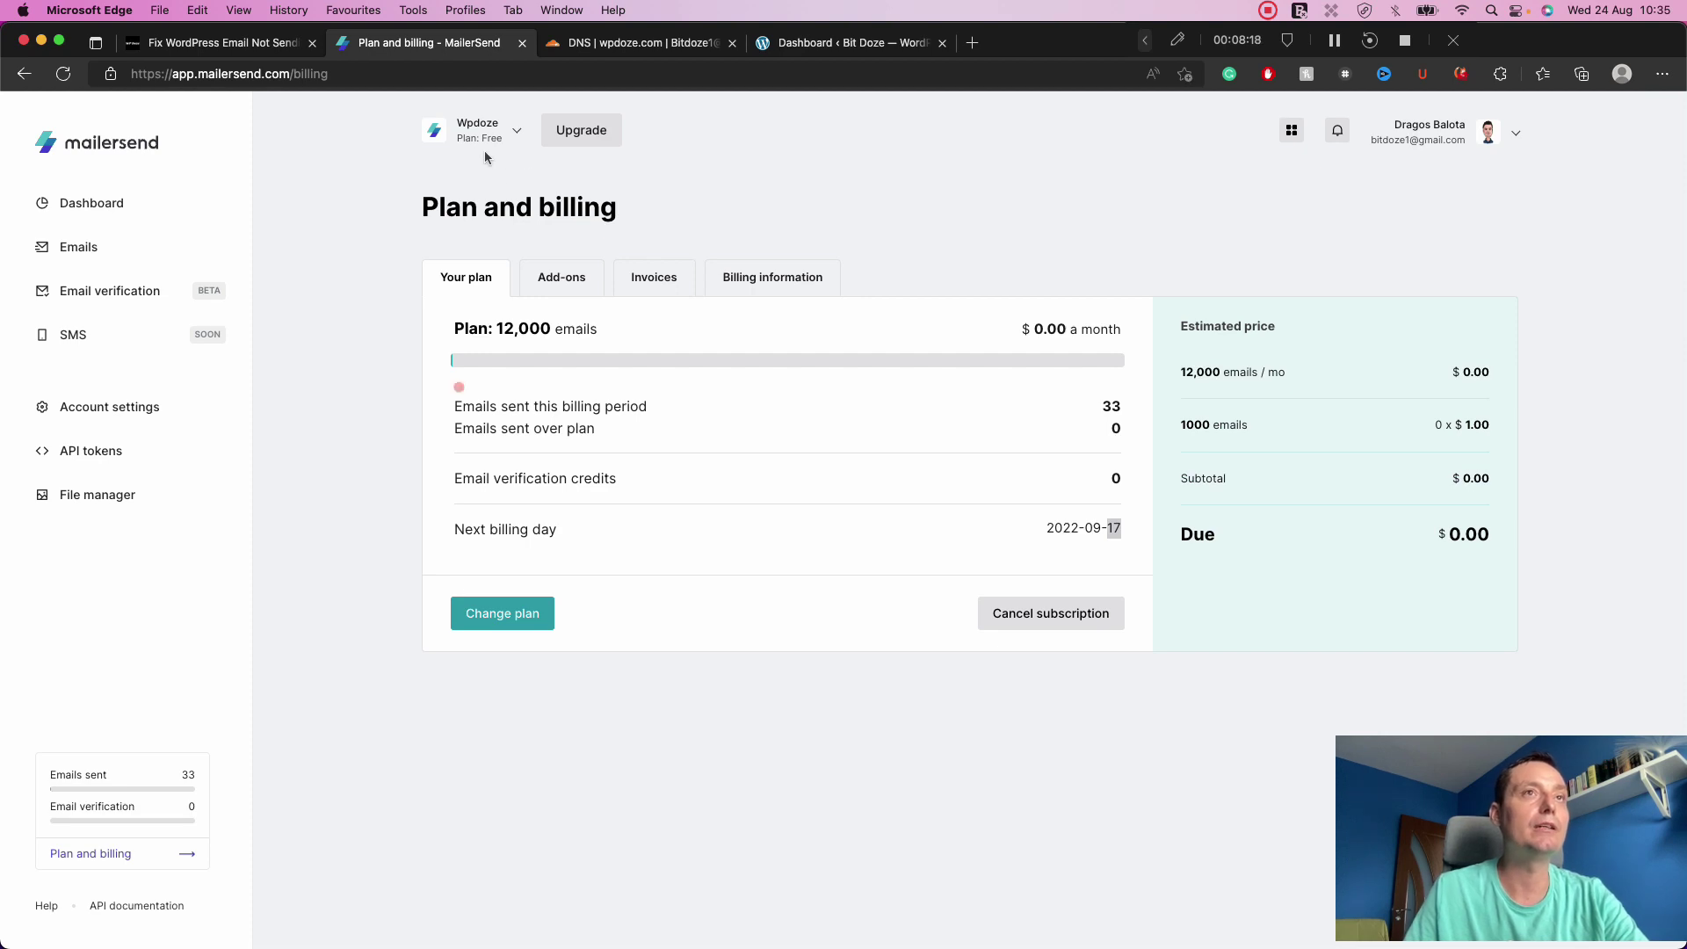
{"action": "left_click", "coordinate": [812, 41]}
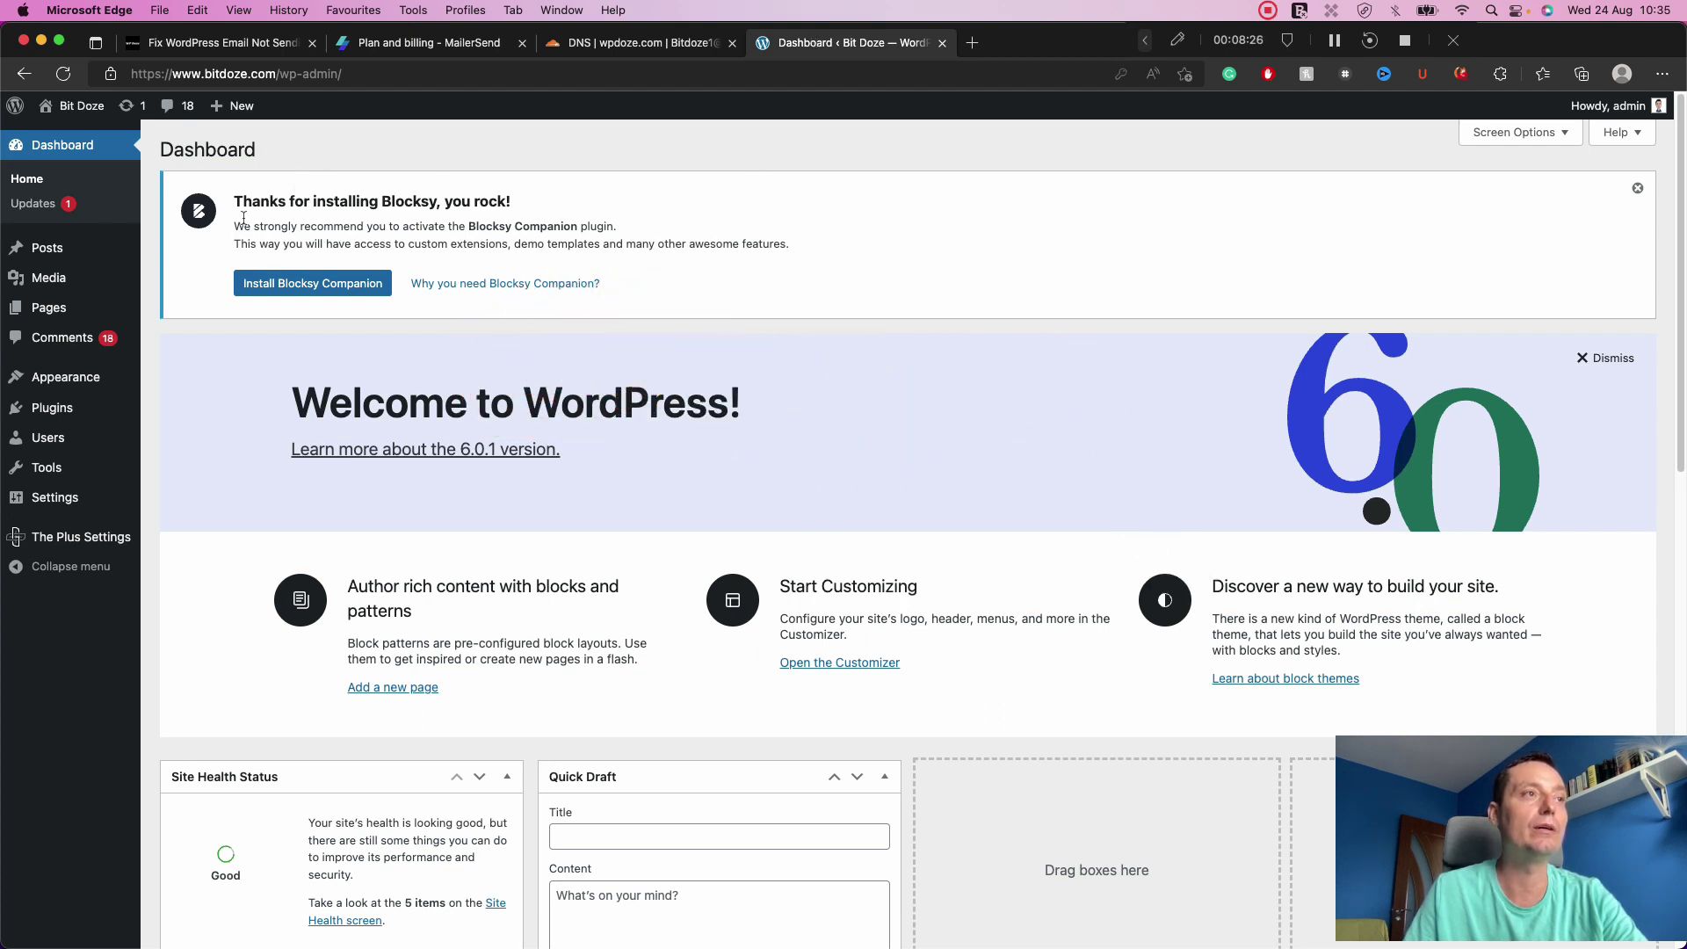
Search plugins for 'mailersend', then install and activate MailerSend – Official SMTP Integration.
{"action": "mouse_move", "coordinate": [77, 408]}
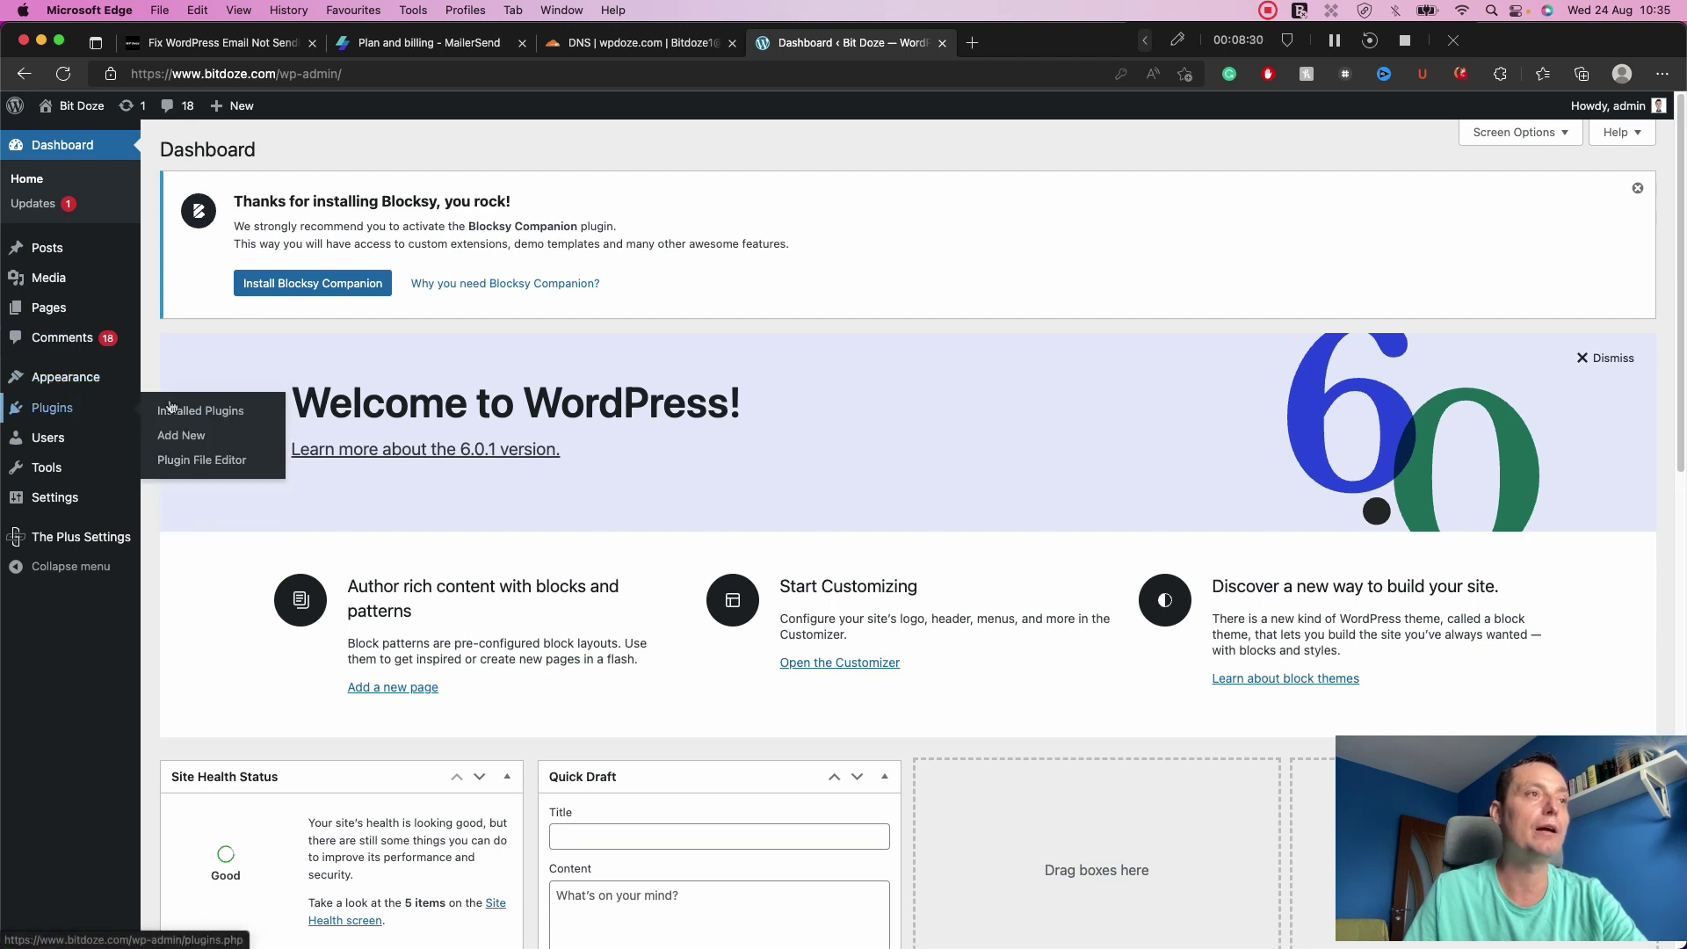
{"action": "left_click", "coordinate": [183, 438]}
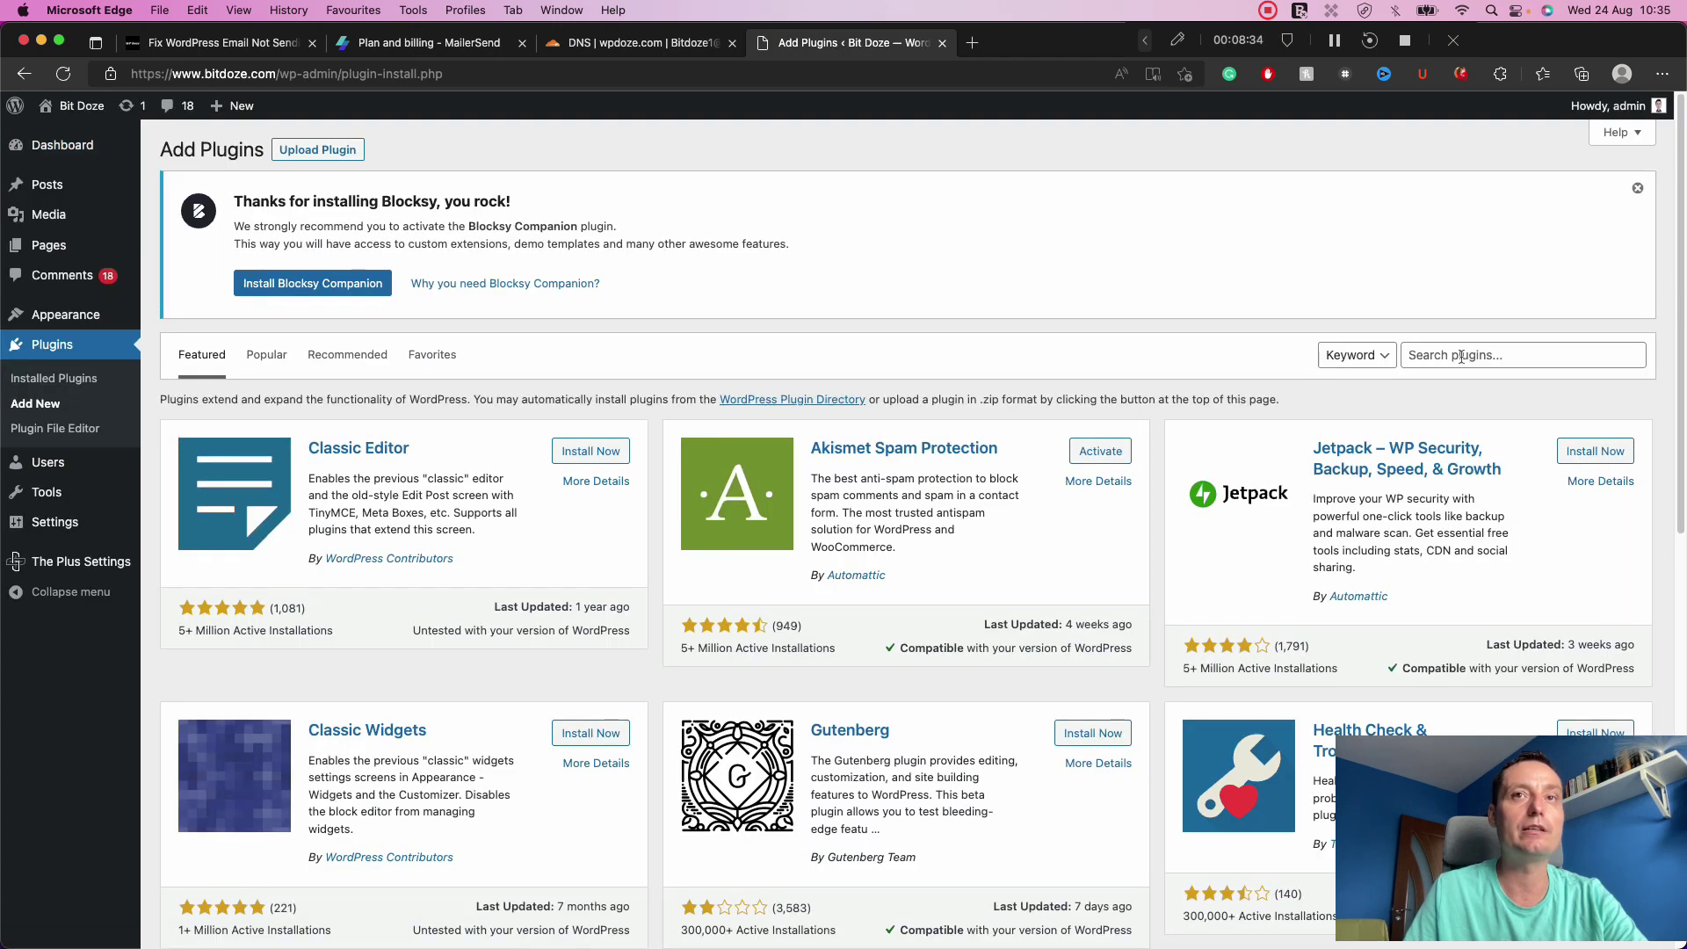
{"action": "left_click", "coordinate": [1463, 356]}
{"action": "type", "text": "mailerse"}
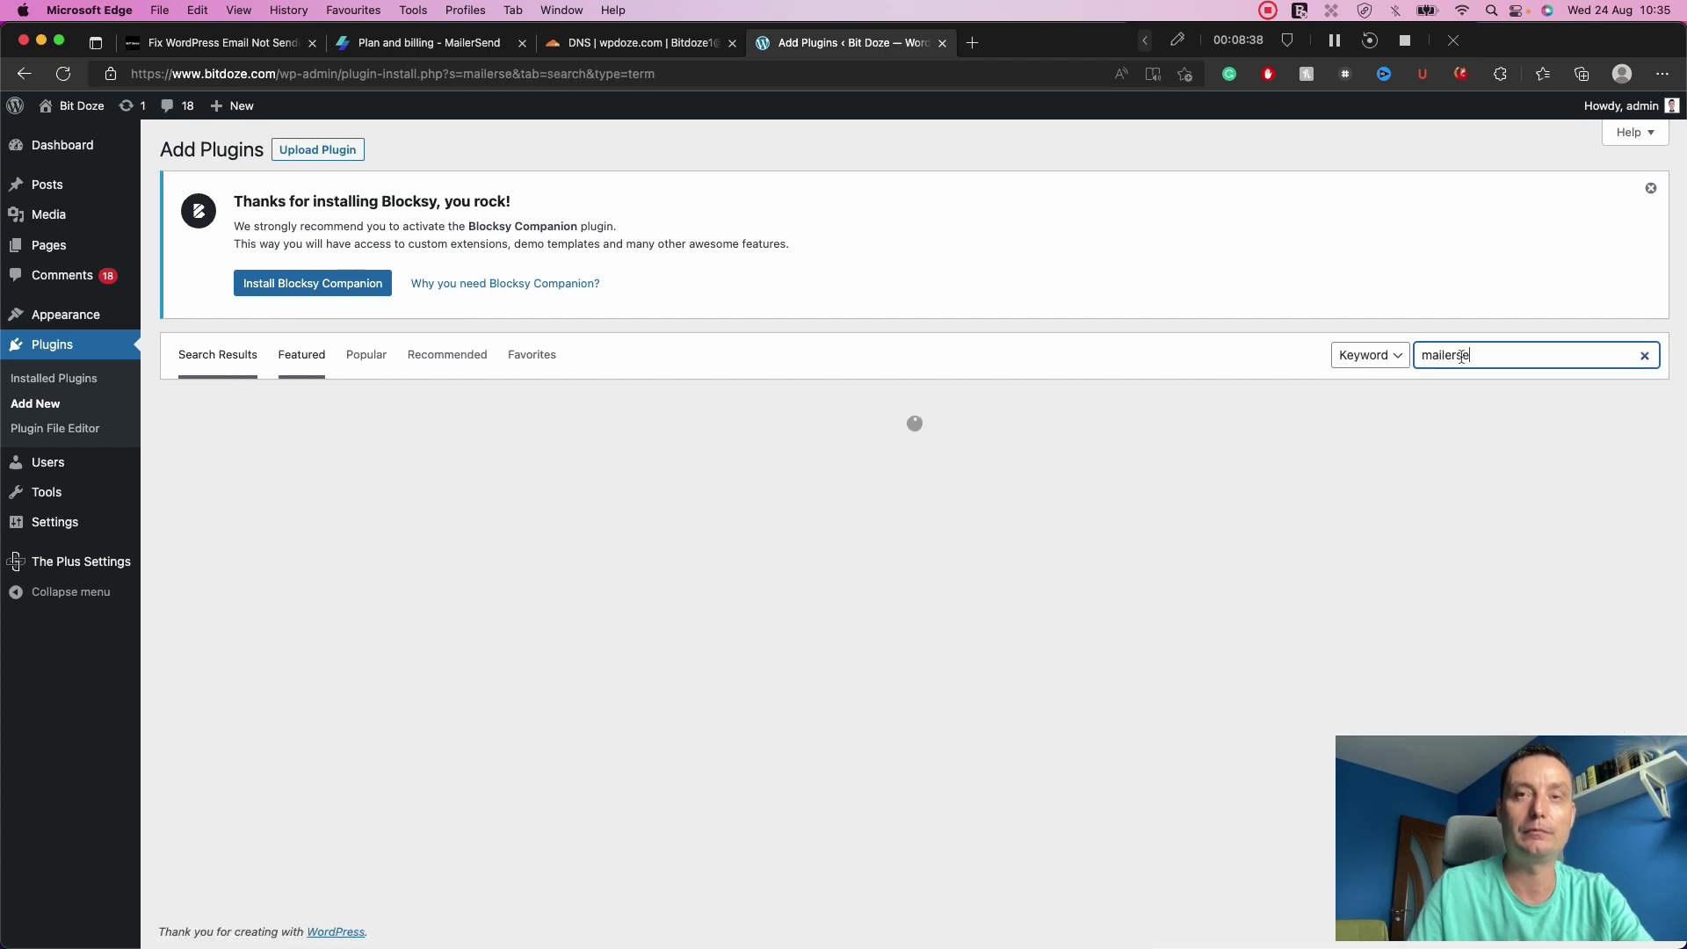
{"action": "type", "text": "nd"}
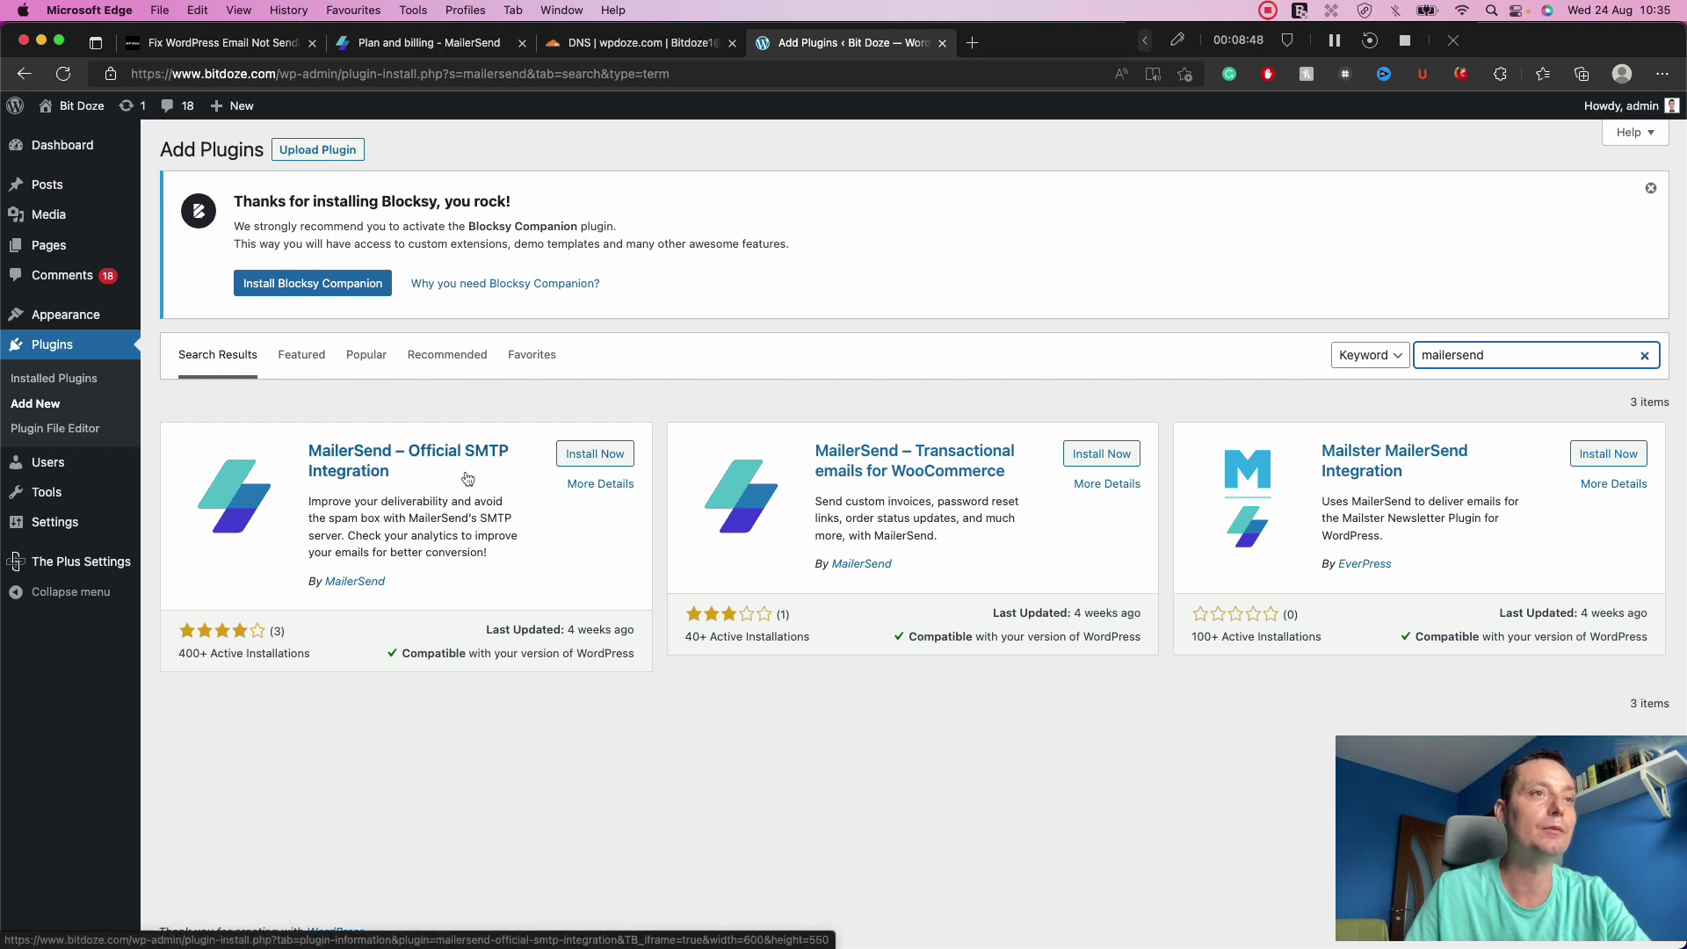
{"action": "left_click", "coordinate": [587, 453]}
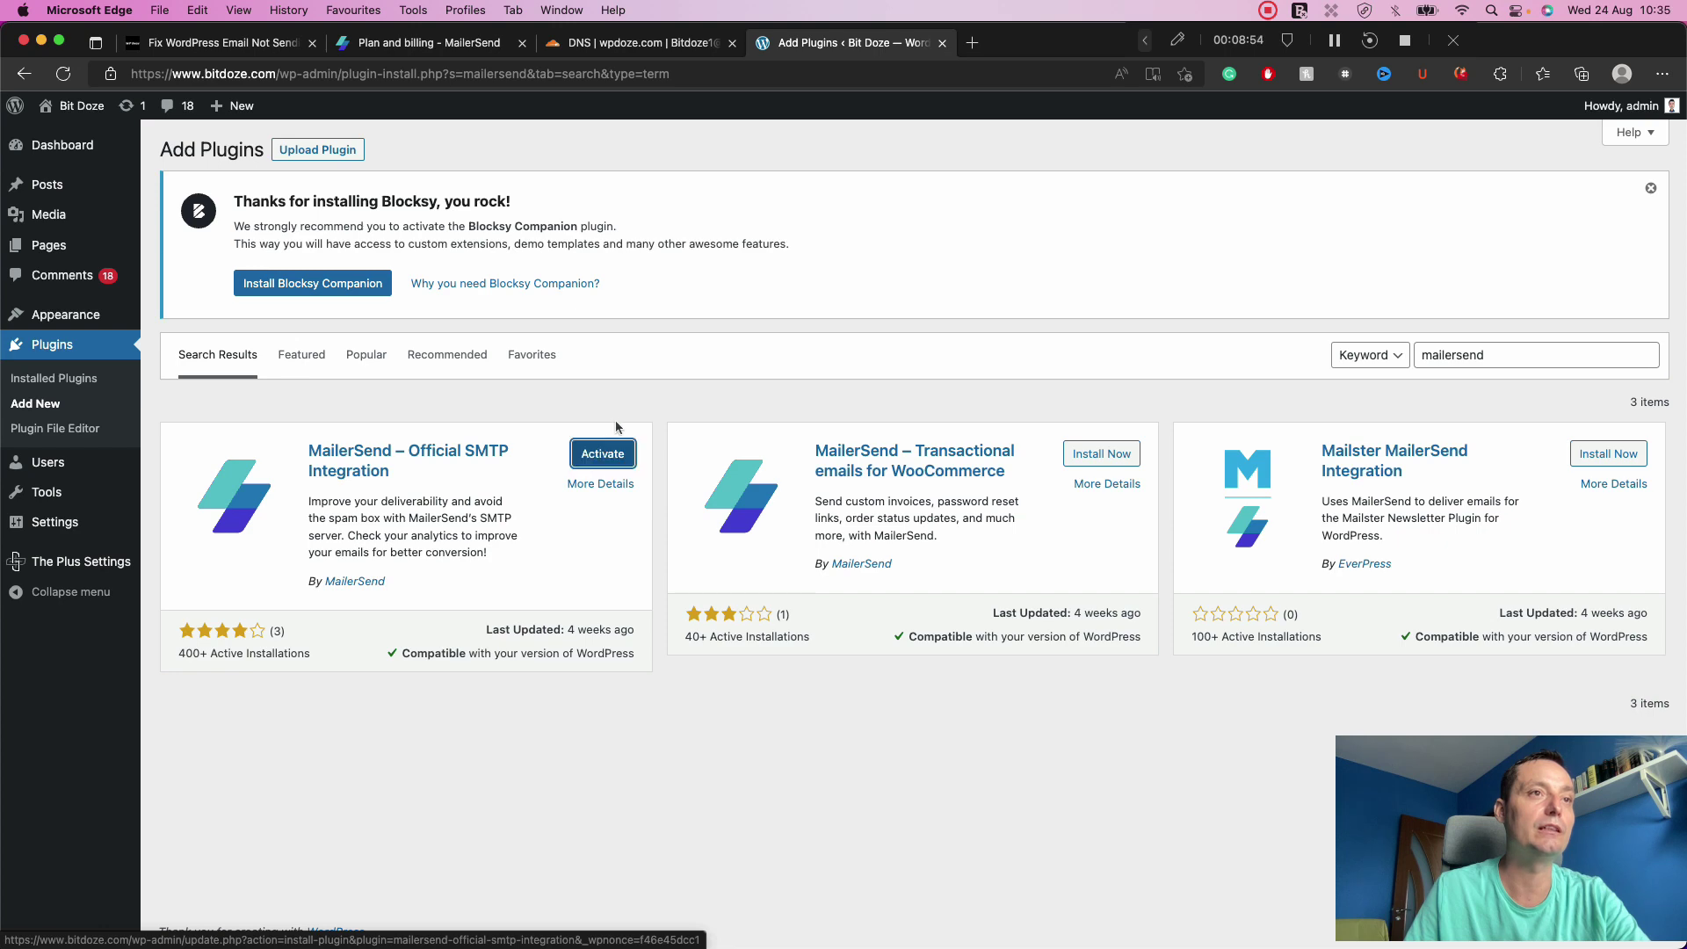
{"action": "left_click", "coordinate": [604, 456]}
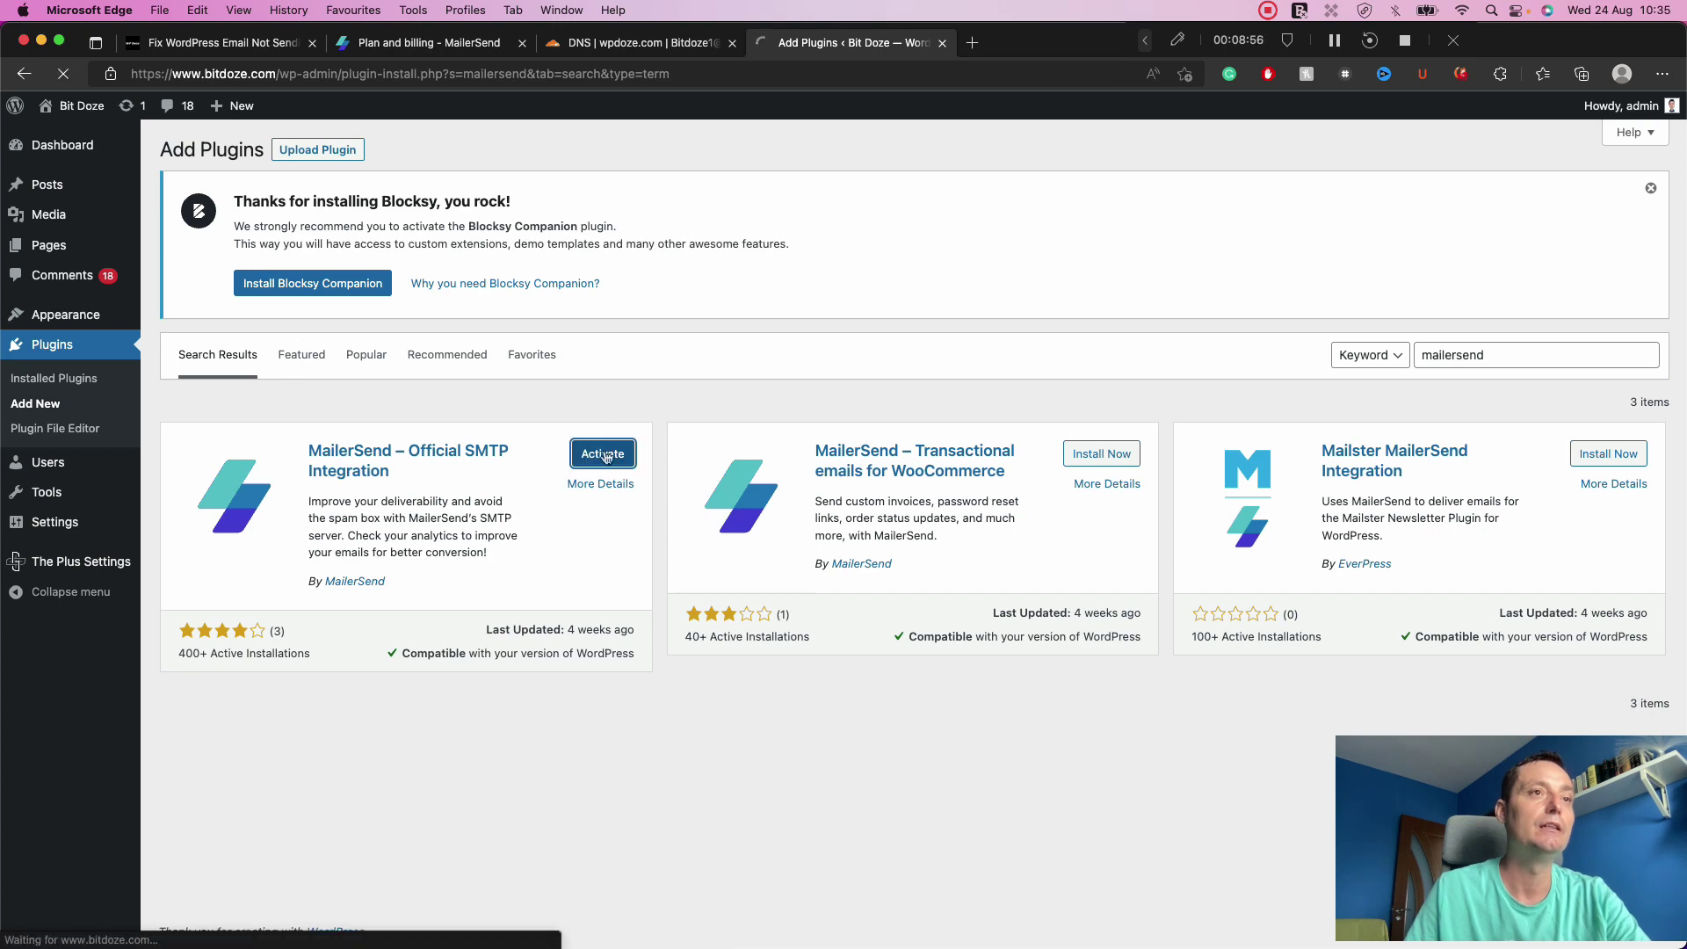
{"action": "scroll", "coordinate": [606, 457], "scroll_direction": "down", "scroll_amount": 1}
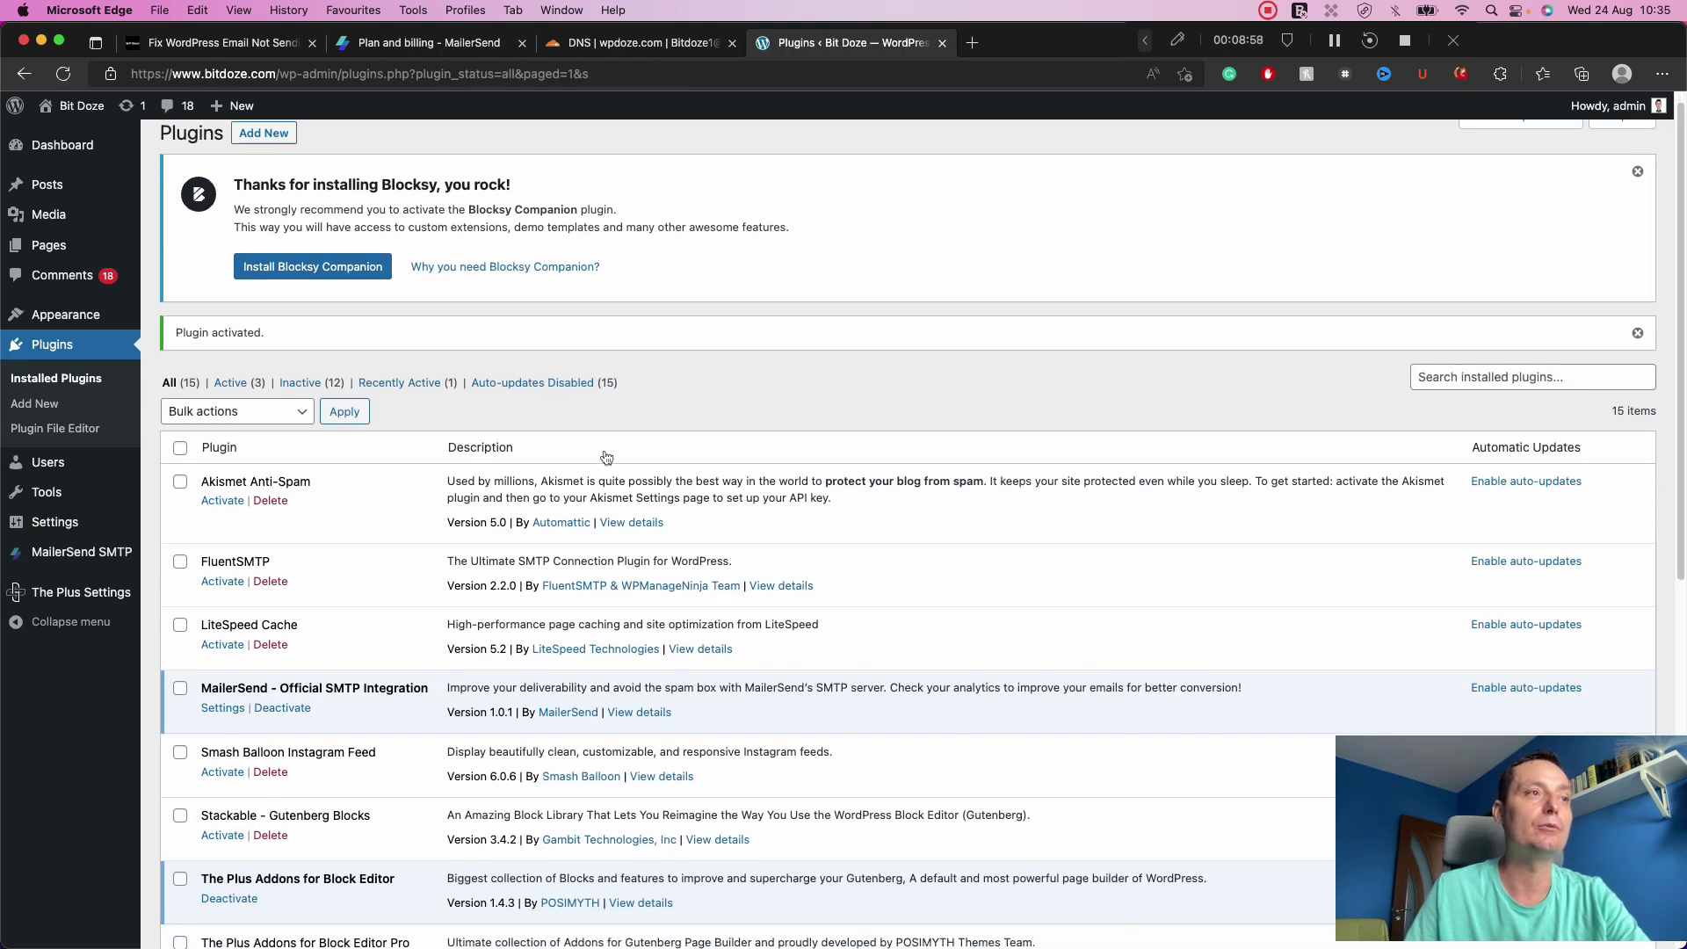
Review the empty MailerSend SMTP settings form, then return to MailerSend's Plan and billing page.
{"action": "left_click", "coordinate": [85, 560]}
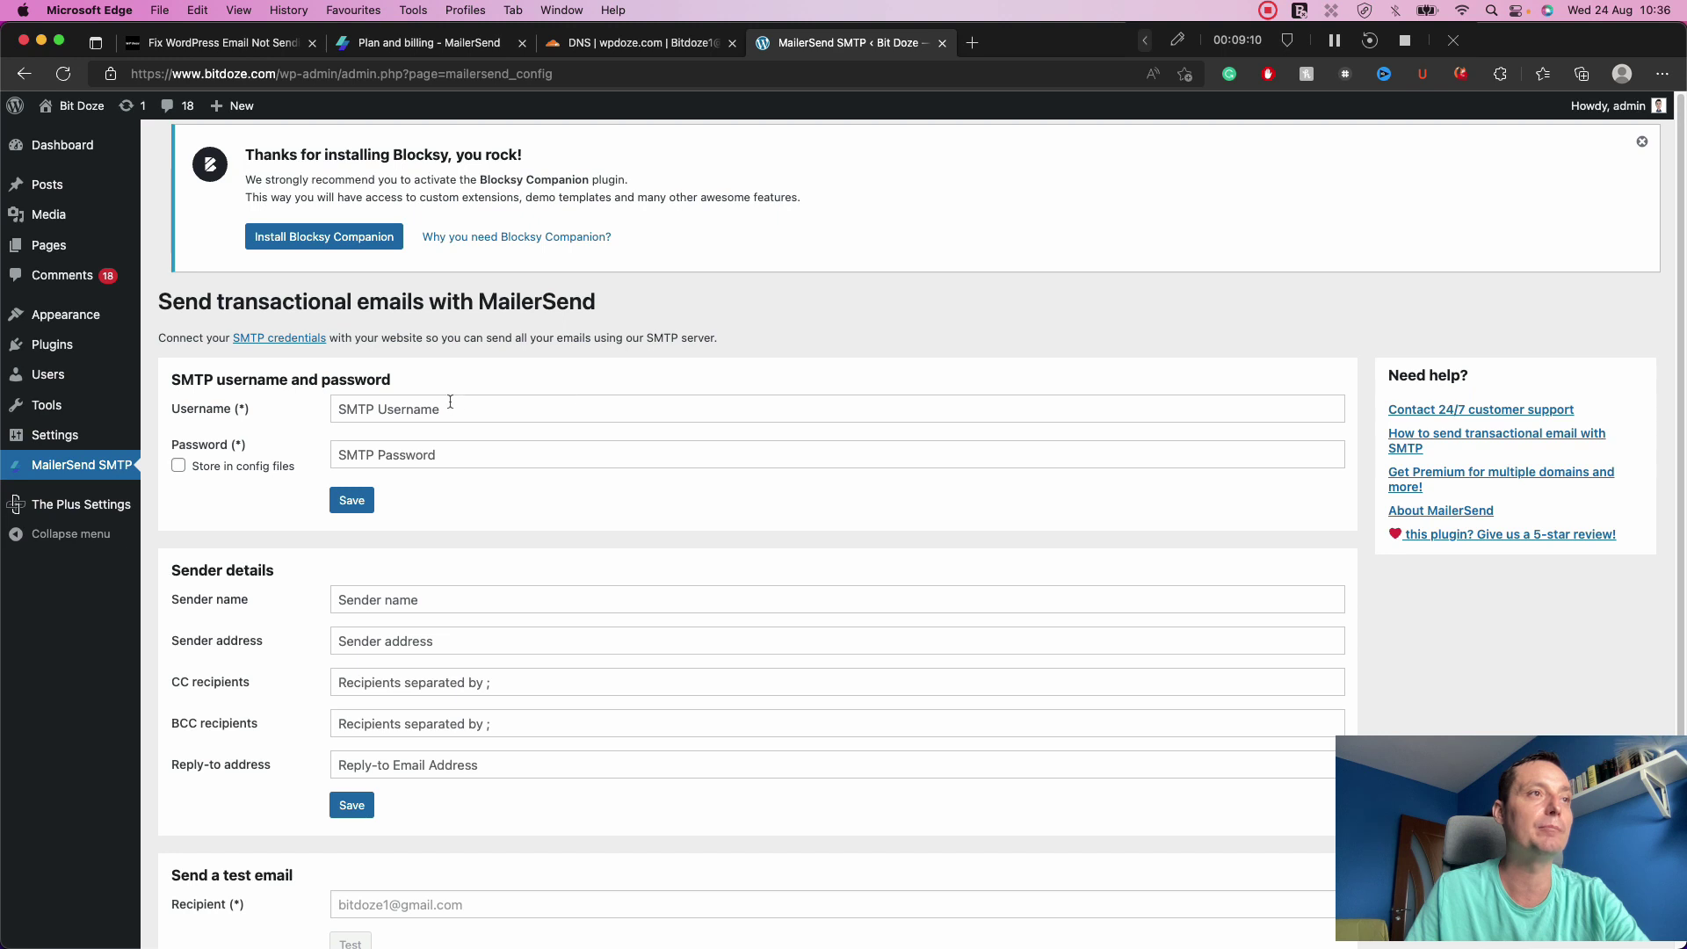
{"action": "scroll", "coordinate": [450, 401], "scroll_direction": "down", "scroll_amount": 1}
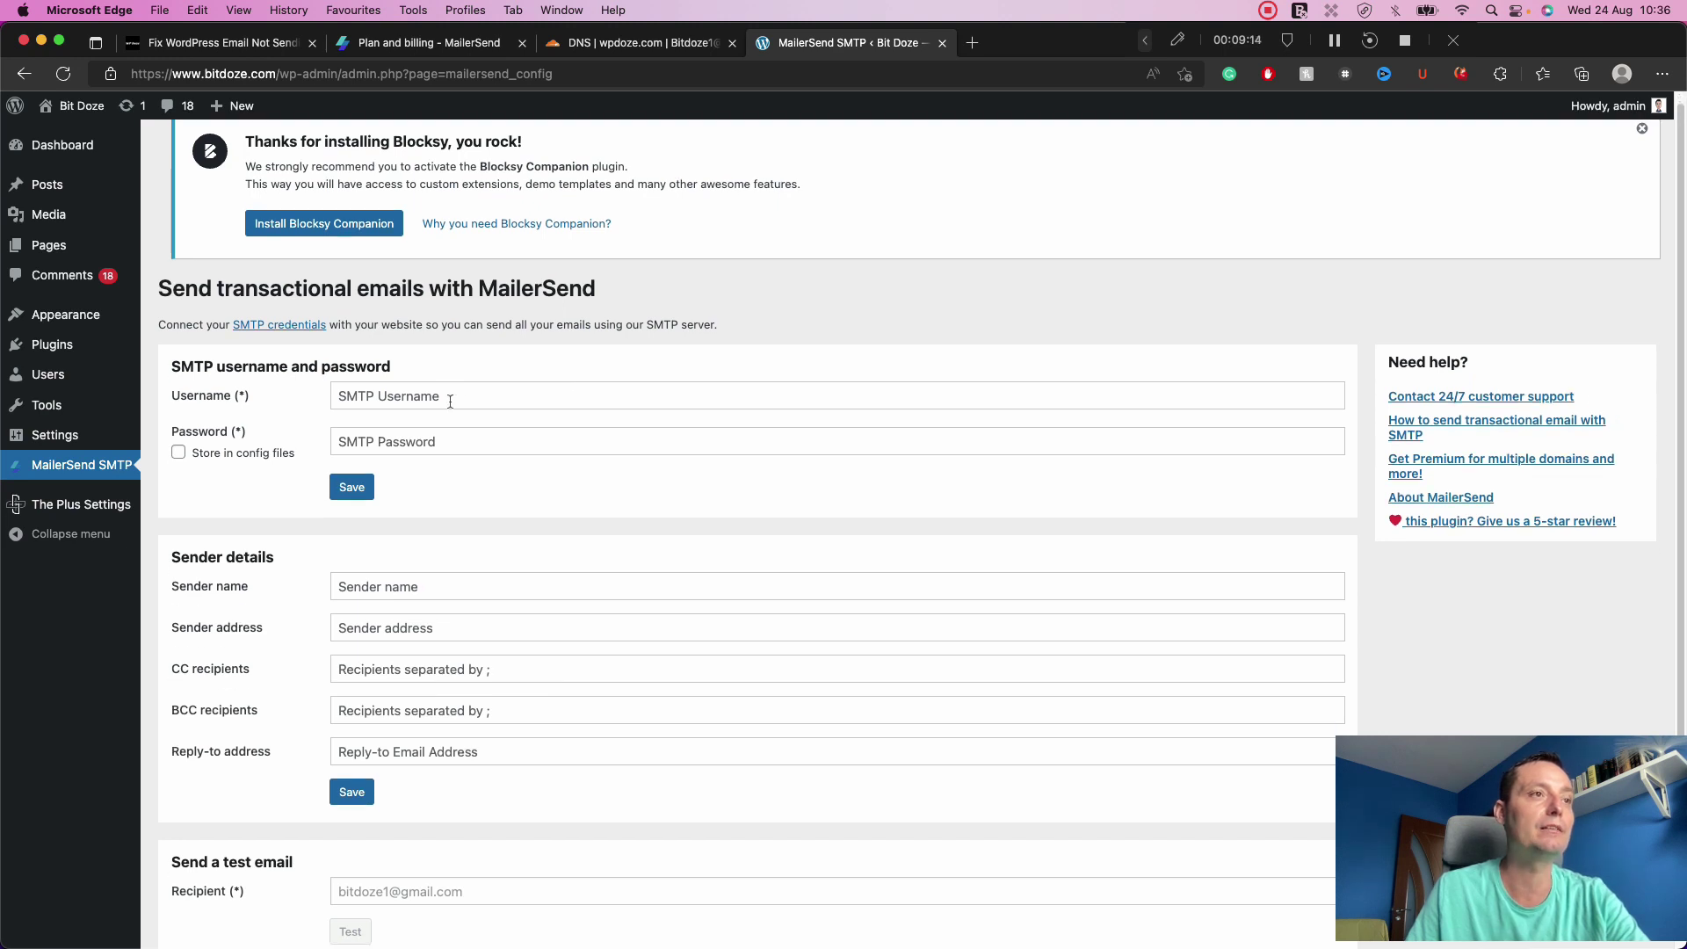
{"action": "scroll", "coordinate": [450, 402], "scroll_direction": "down", "scroll_amount": 3}
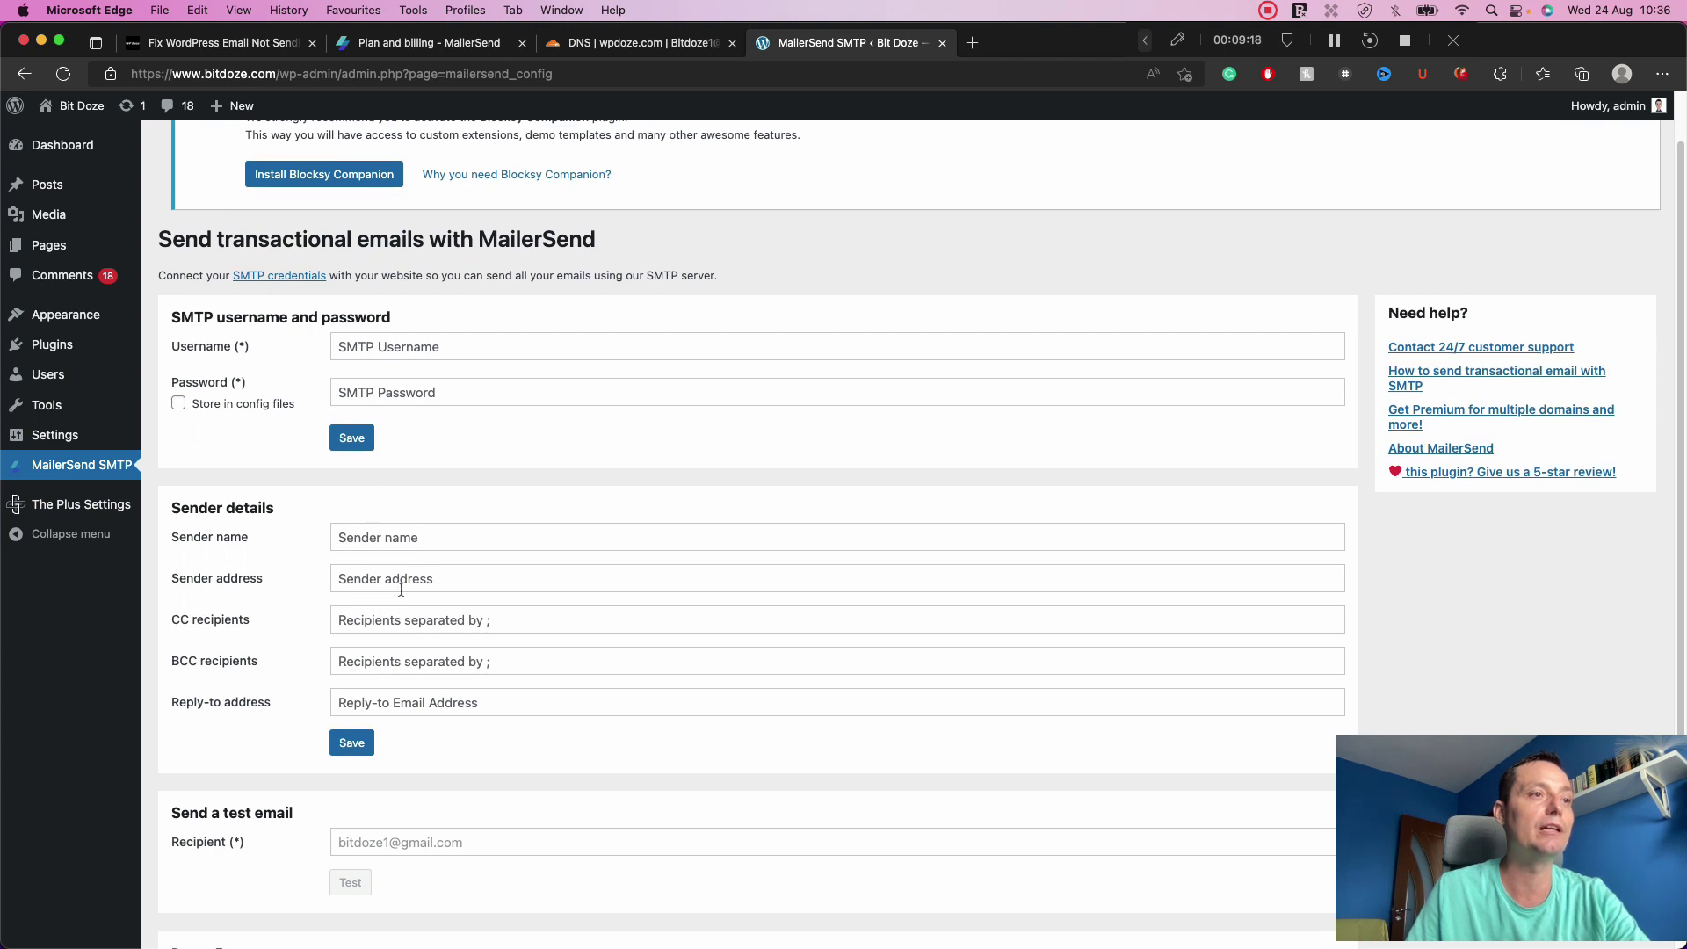
{"action": "scroll", "coordinate": [401, 590], "scroll_direction": "down", "scroll_amount": 1}
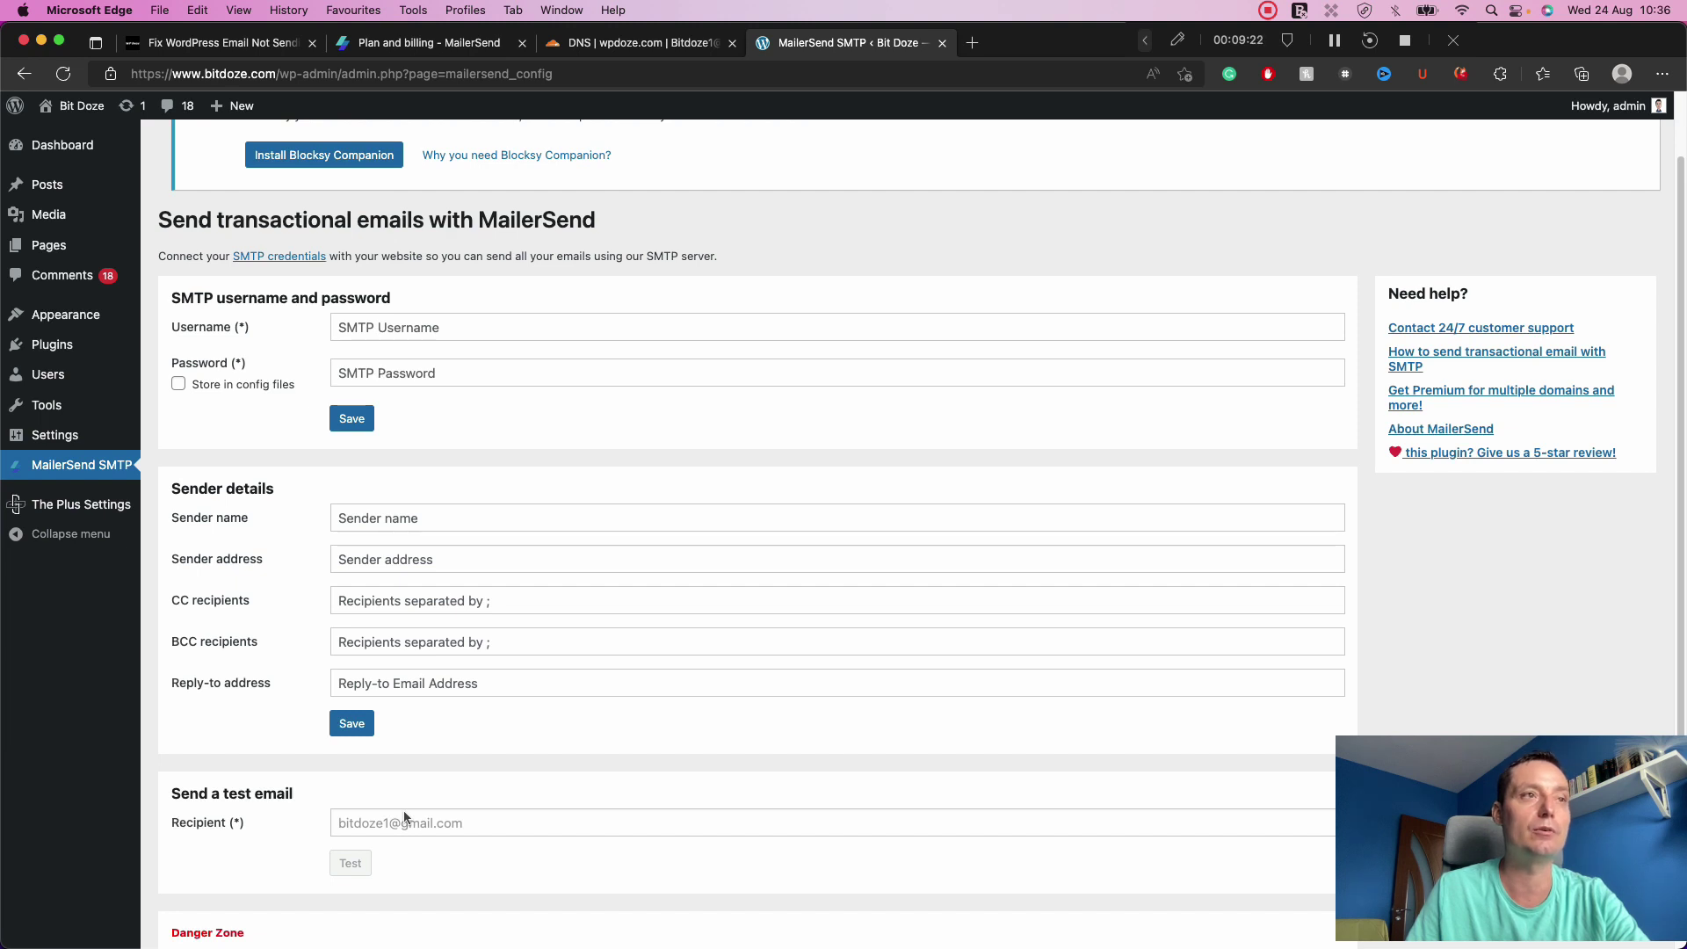
{"action": "scroll", "coordinate": [405, 817], "scroll_direction": "up", "scroll_amount": 4}
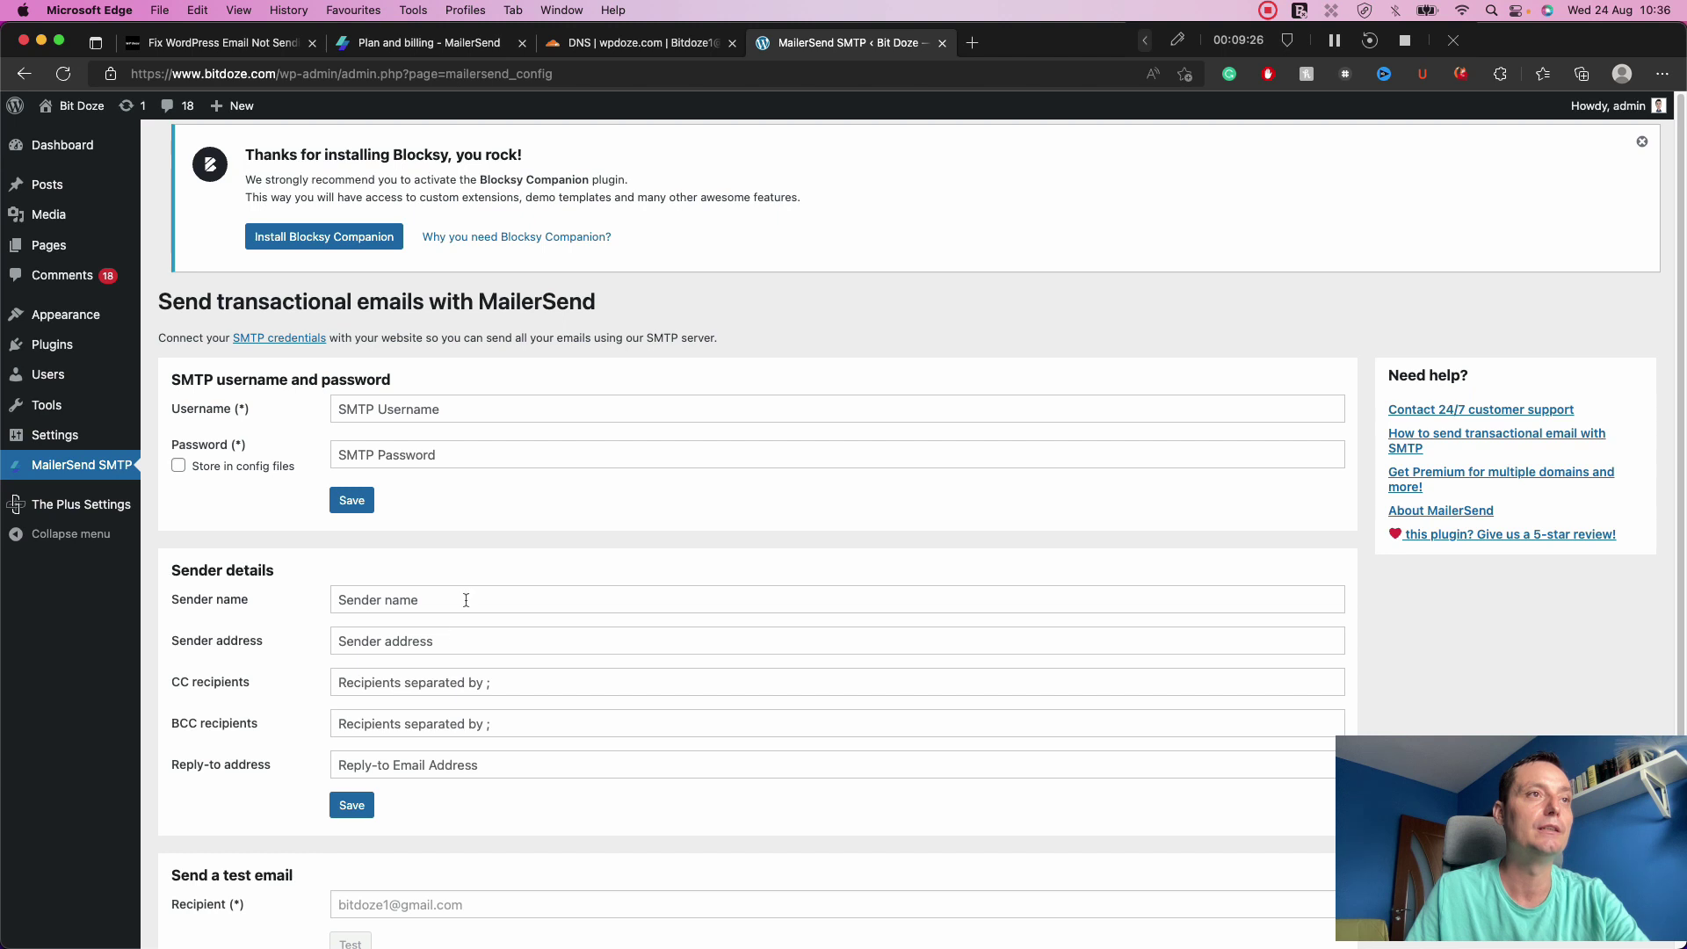
{"action": "left_click", "coordinate": [404, 37]}
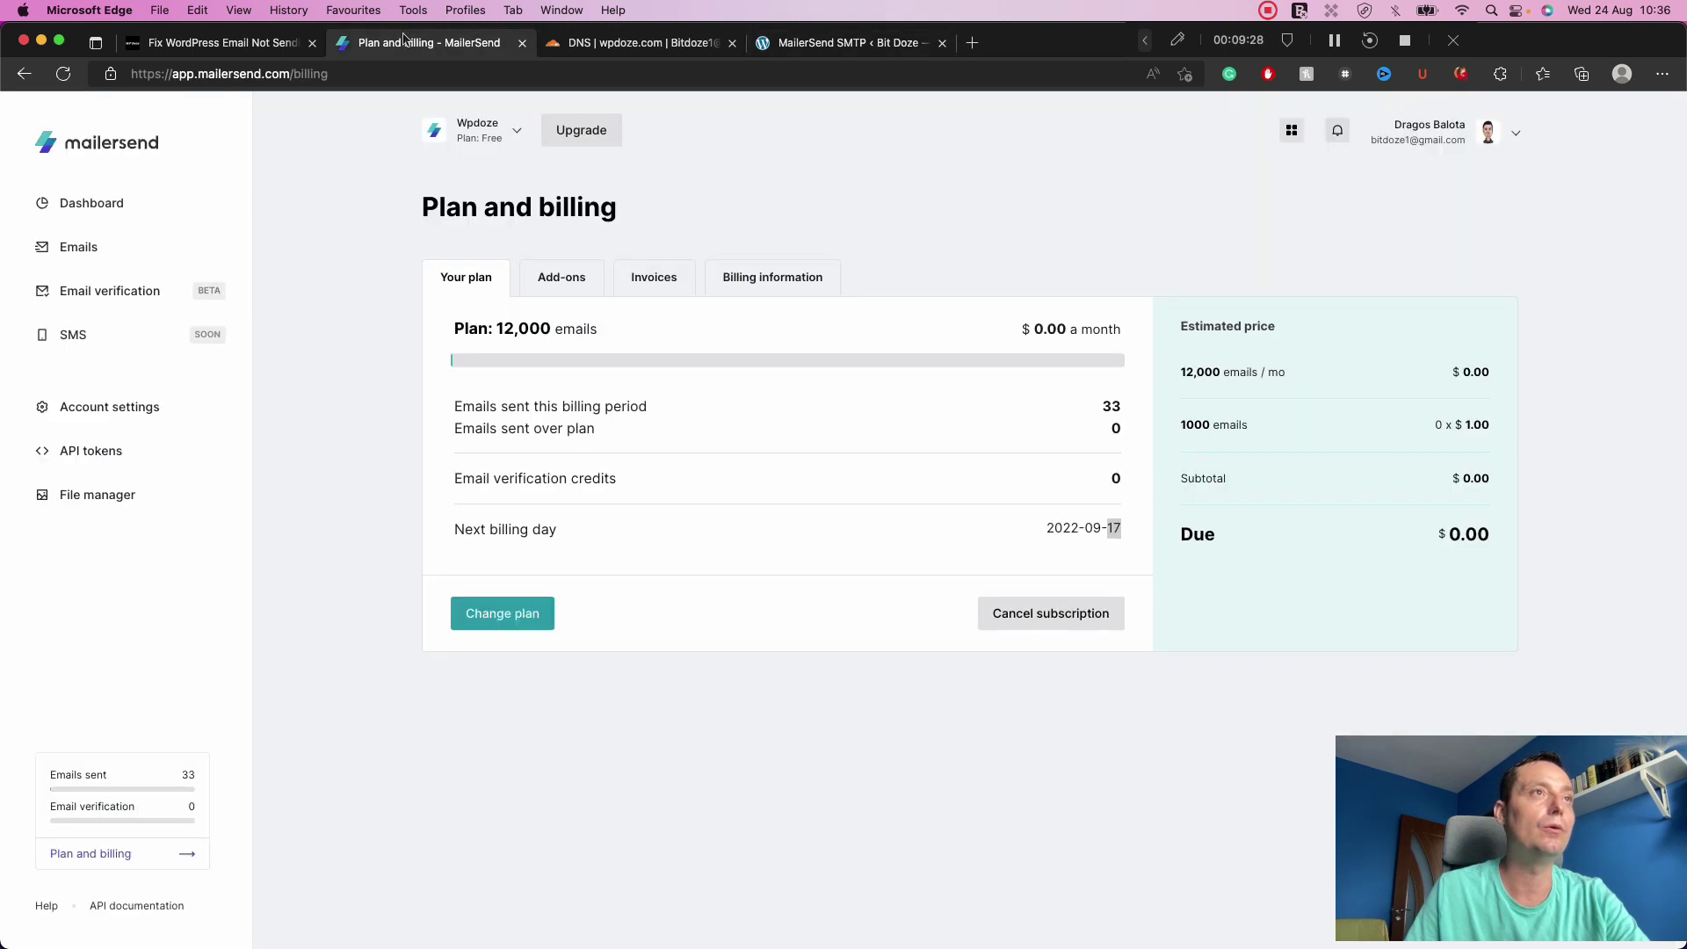
Open the bitdoze.com domain under Email > Domains and copy its SMTP username.
{"action": "left_click", "coordinate": [95, 251]}
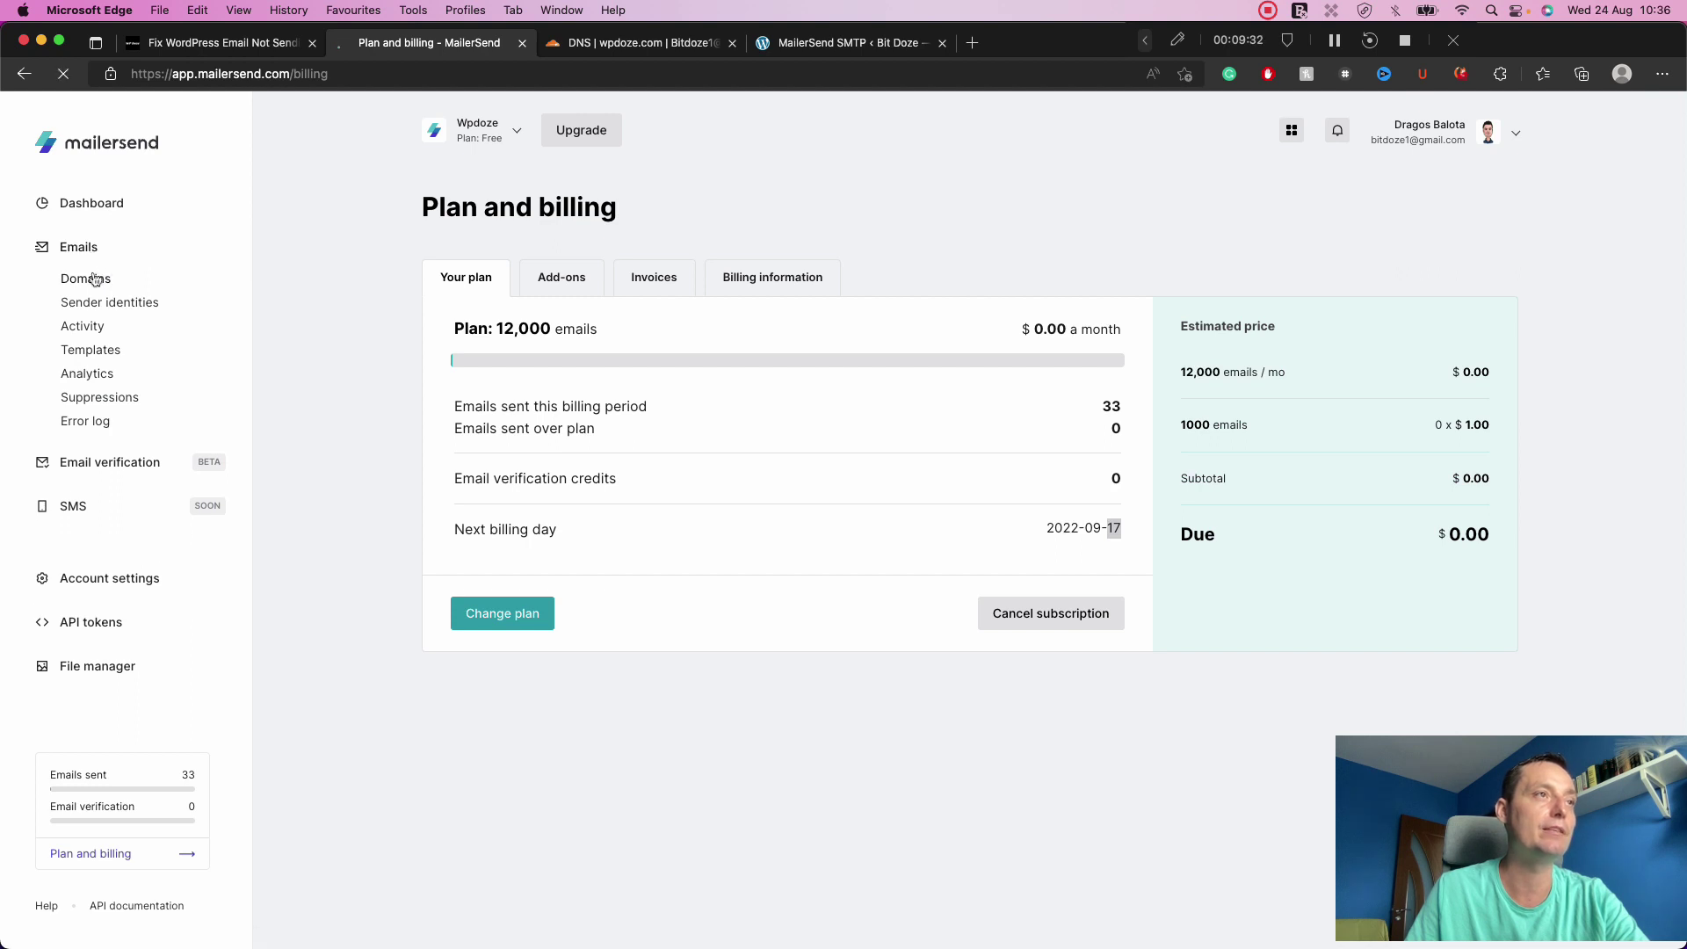
{"action": "left_click", "coordinate": [94, 279]}
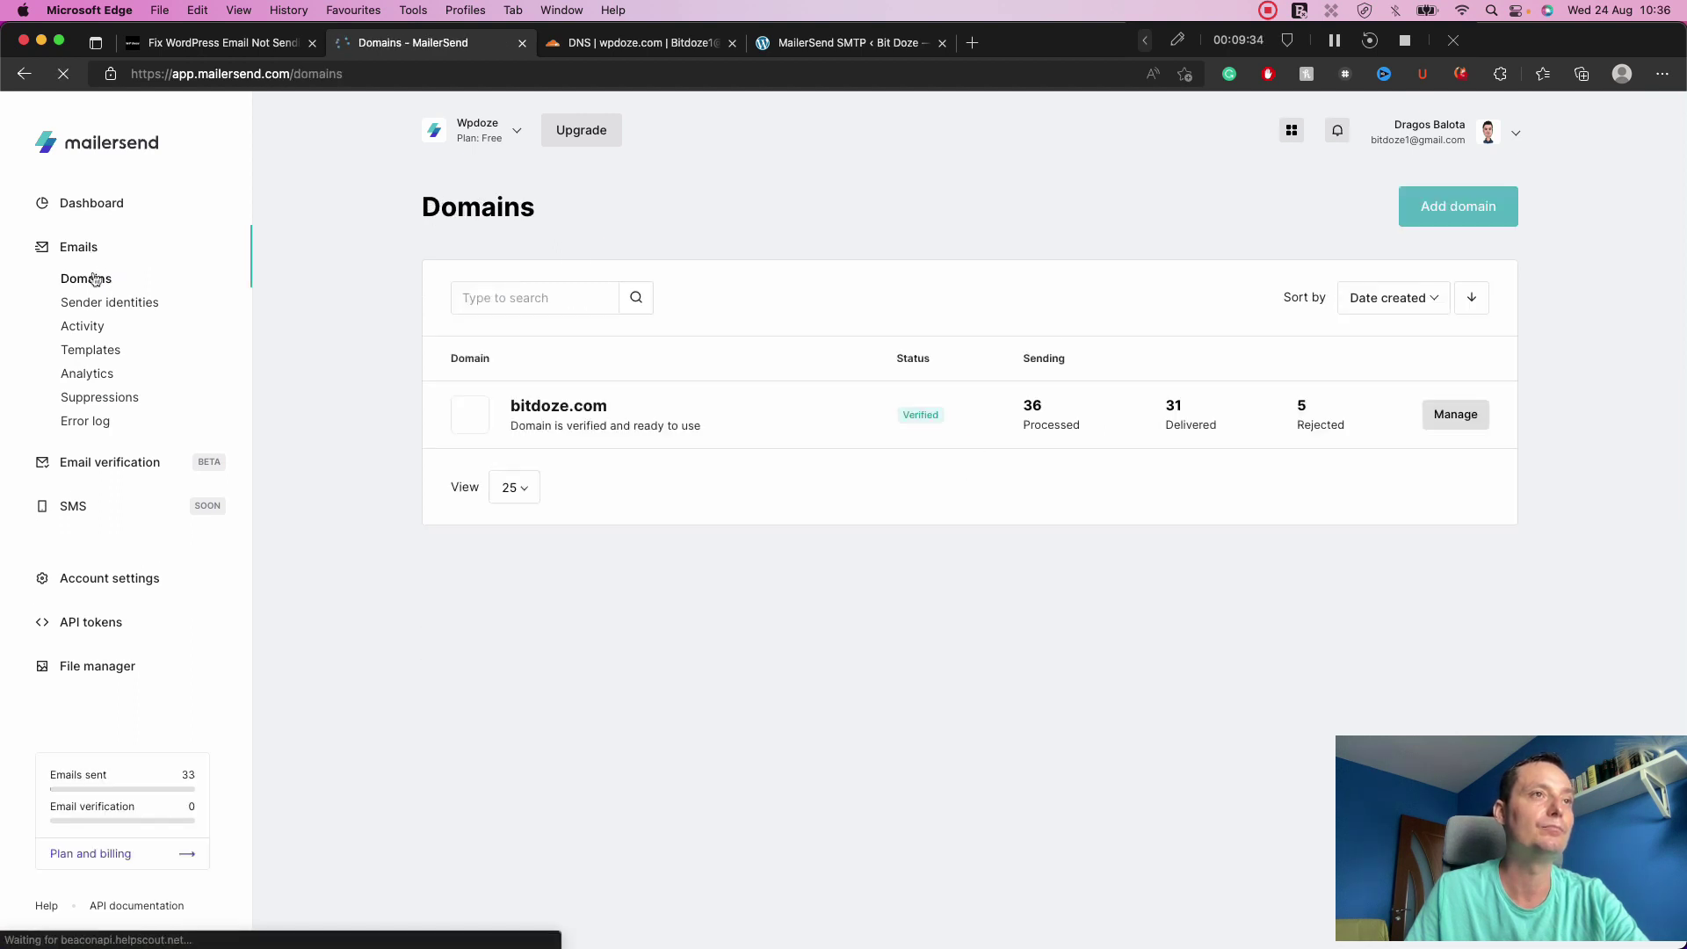
{"action": "left_click", "coordinate": [555, 413]}
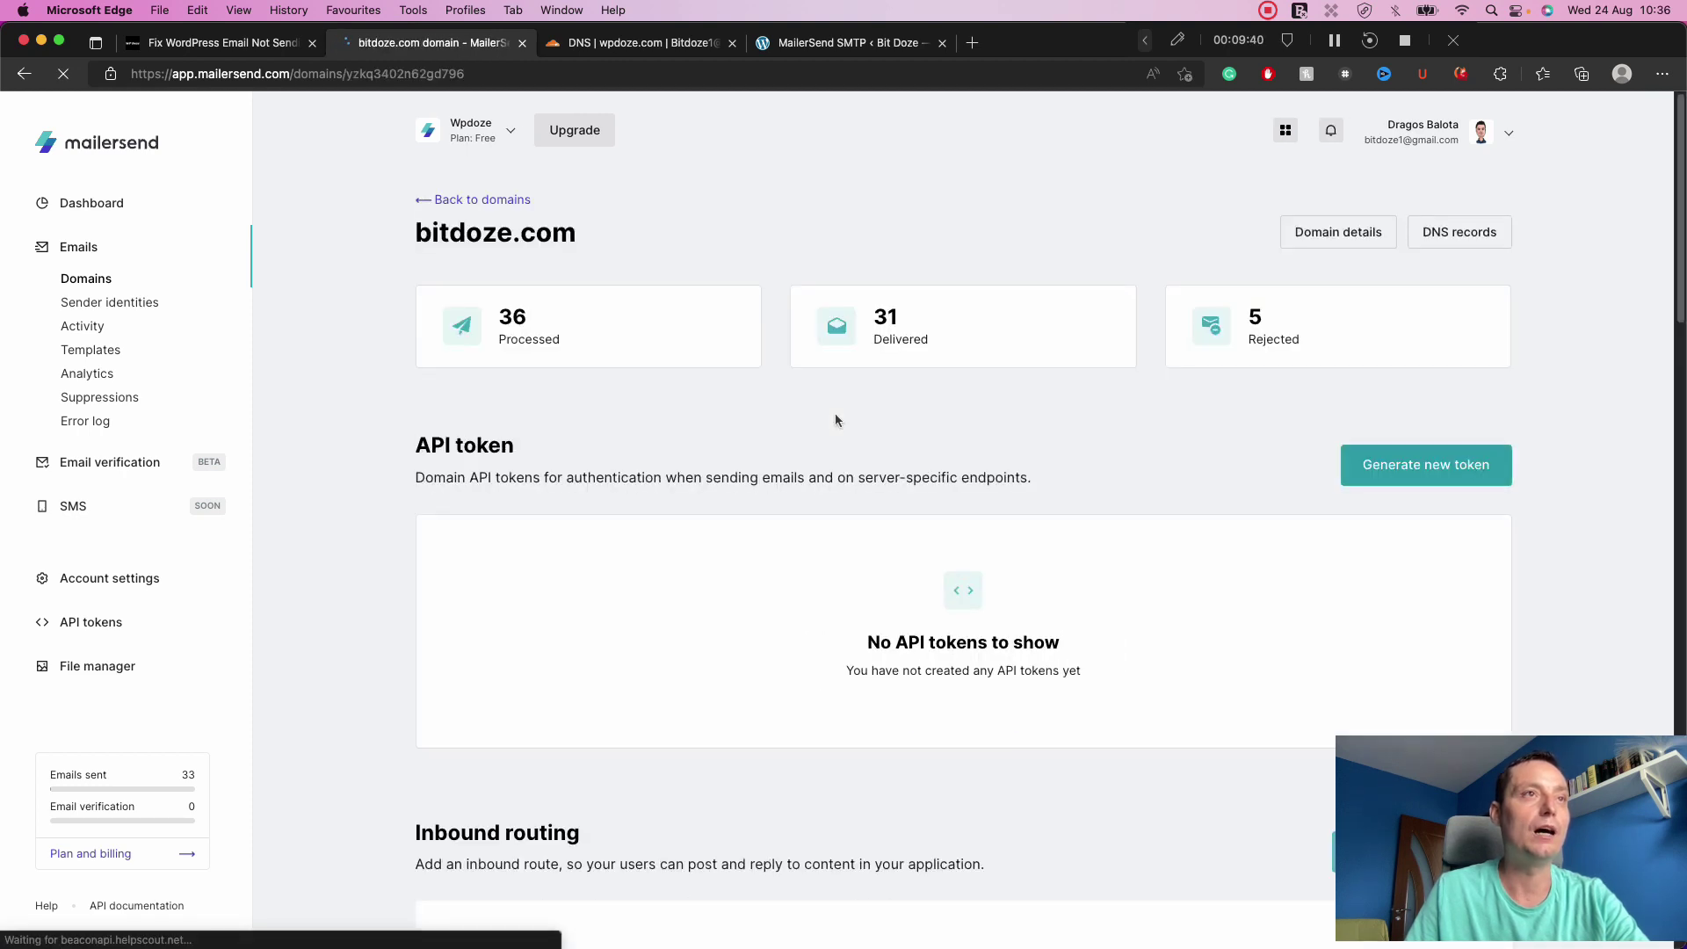
{"action": "scroll", "coordinate": [835, 420], "scroll_direction": "down", "scroll_amount": 6}
{"action": "scroll", "coordinate": [836, 420], "scroll_direction": "down", "scroll_amount": 7}
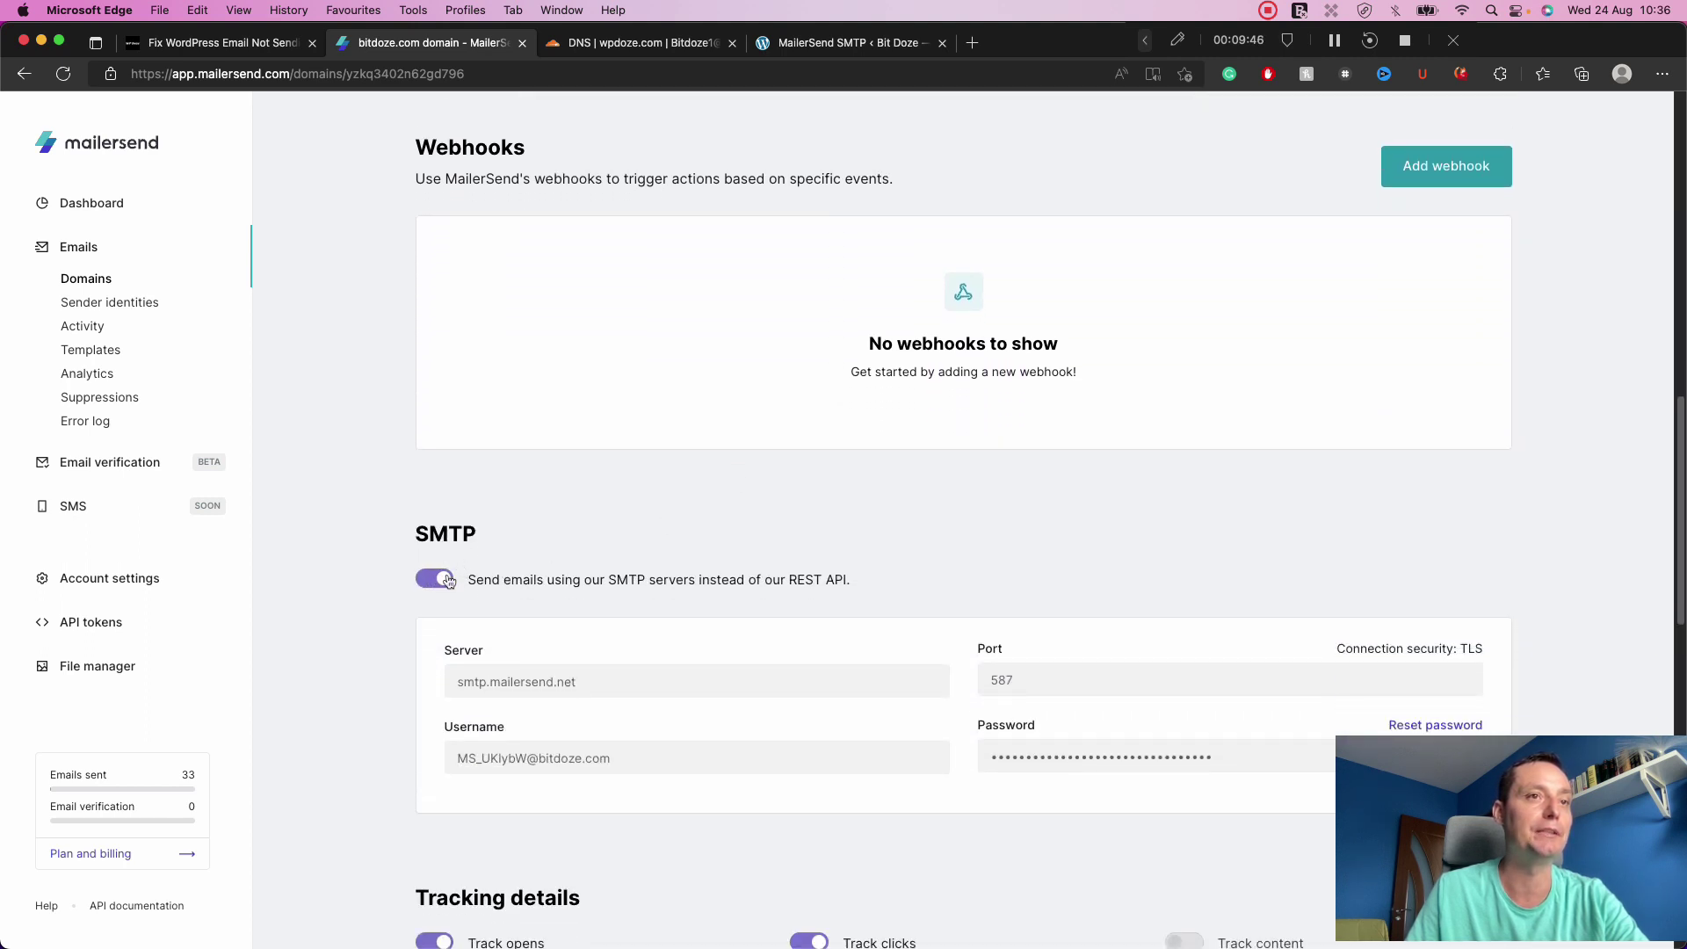
{"action": "scroll", "coordinate": [489, 567], "scroll_direction": "down", "scroll_amount": 1}
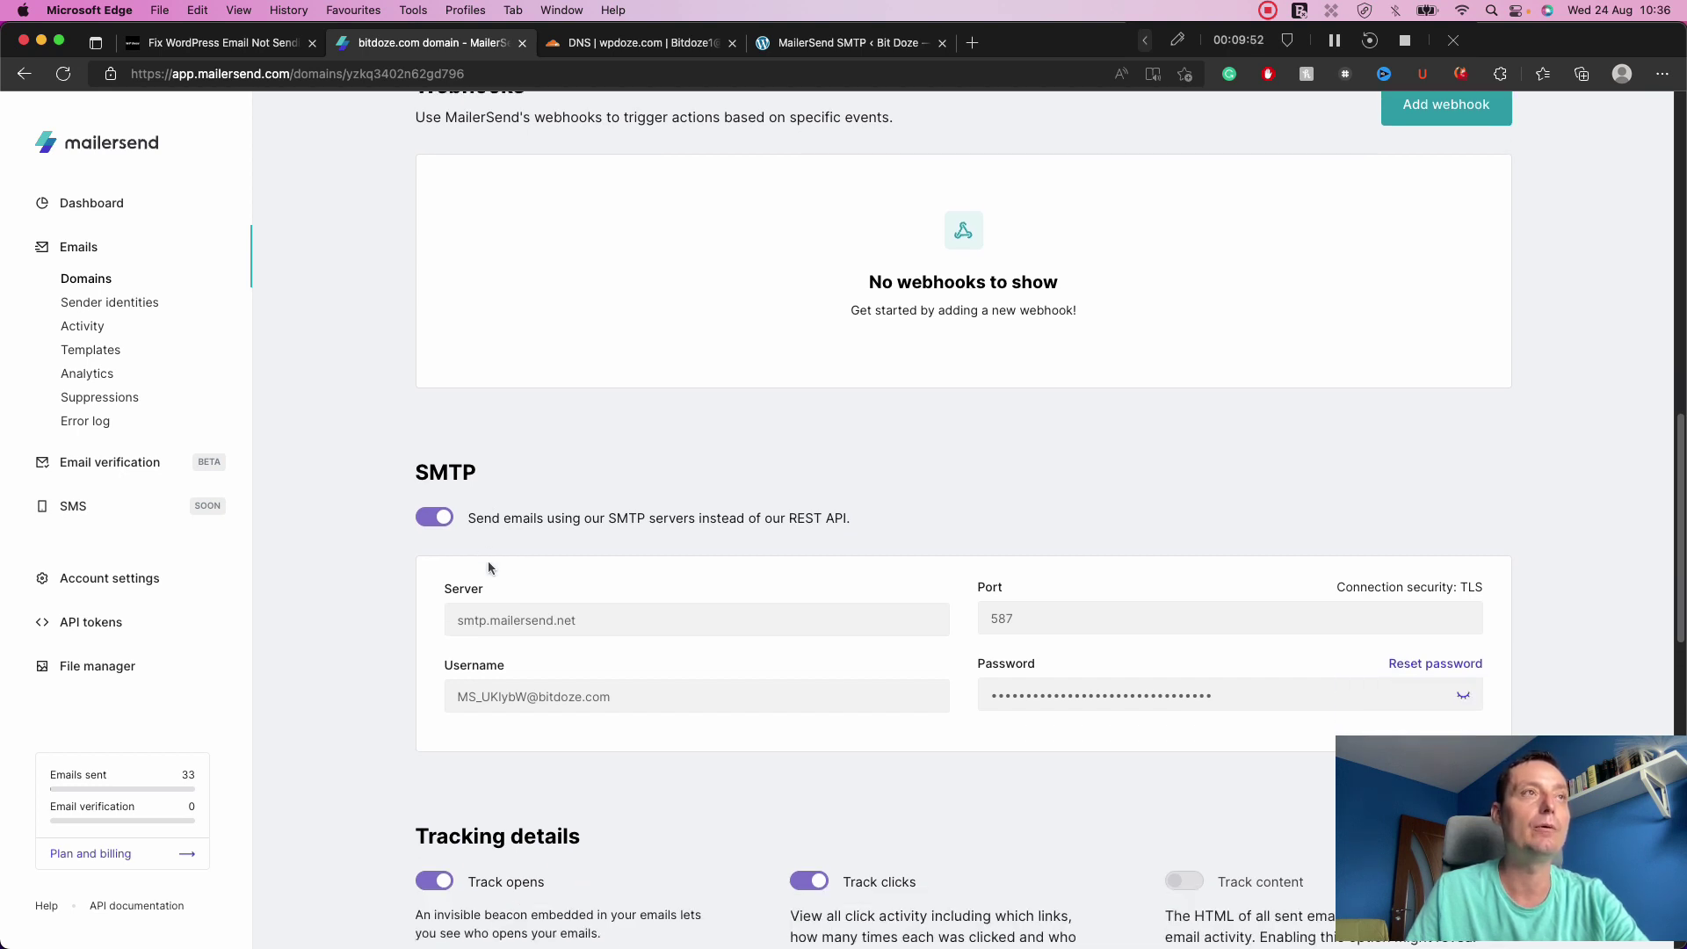
{"action": "left_click", "coordinate": [543, 697]}
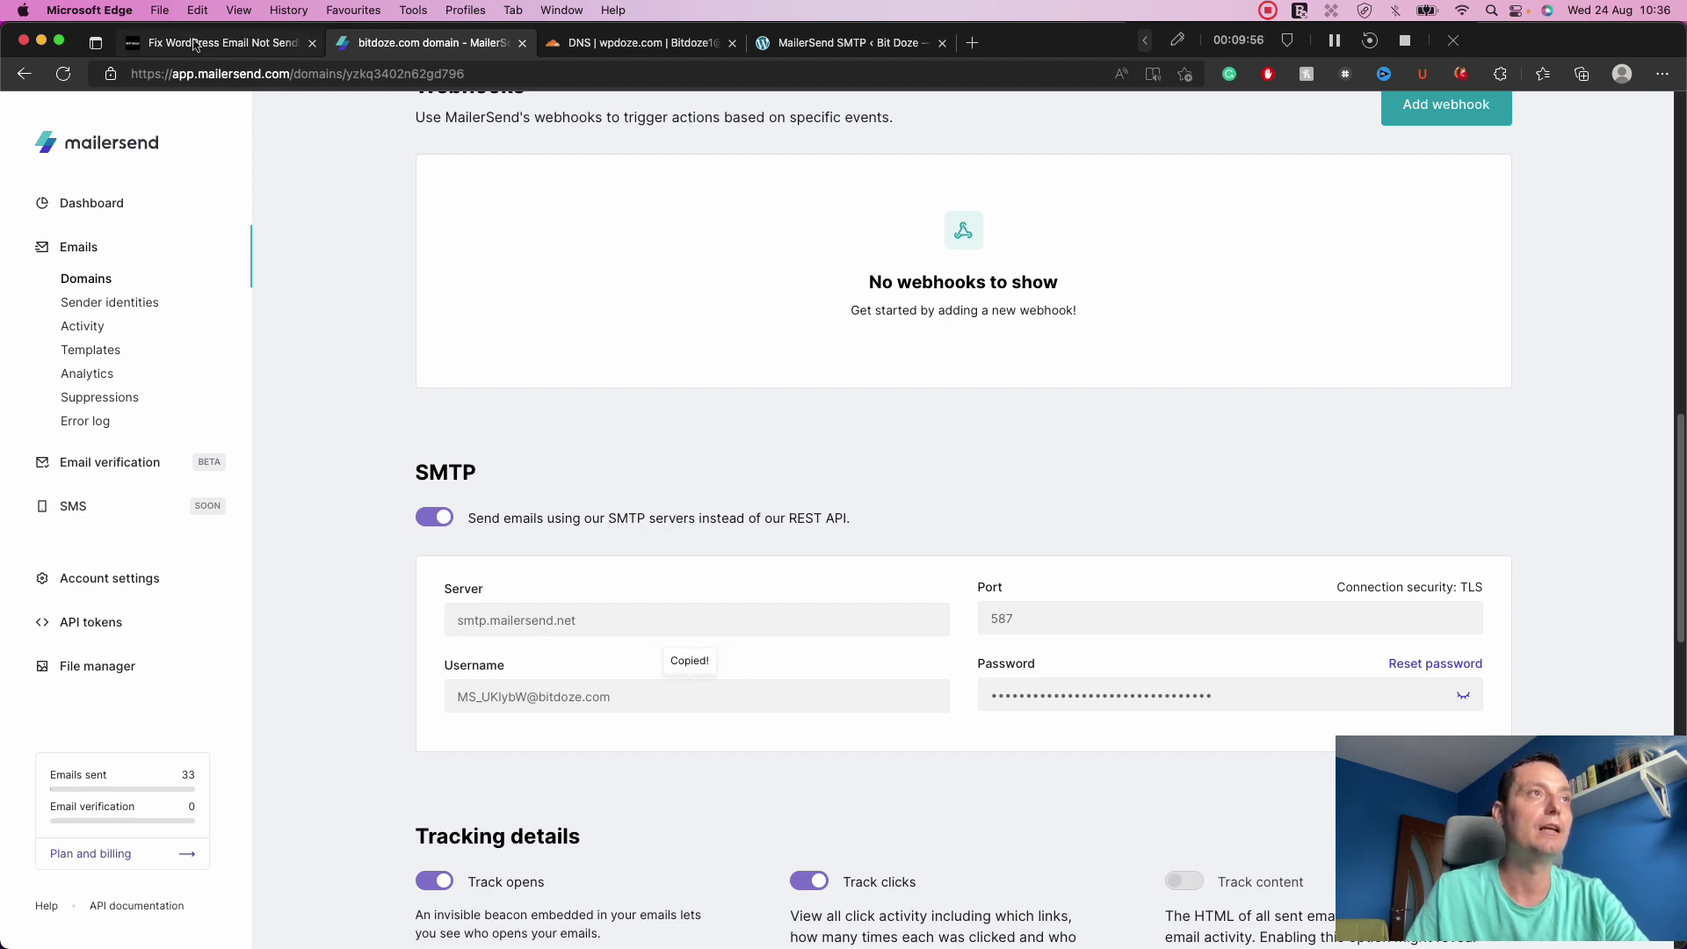
{"action": "left_click", "coordinate": [195, 44]}
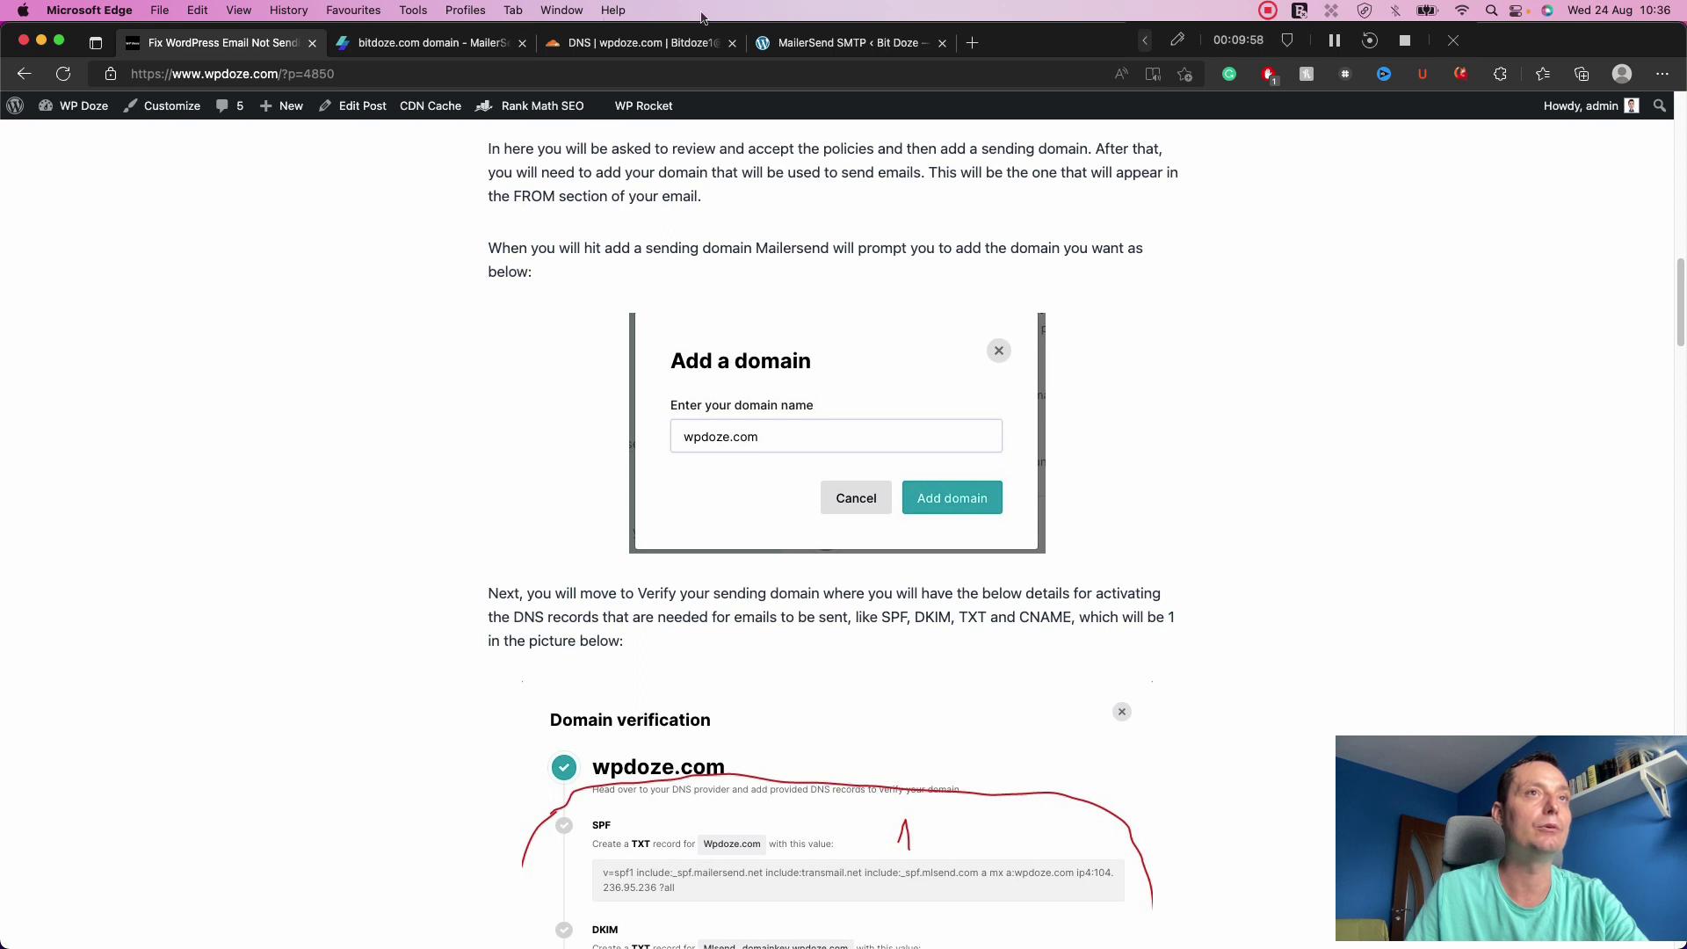
Paste the copied SMTP username into the plugin's Username field.
{"action": "left_click", "coordinate": [813, 44]}
{"action": "left_click", "coordinate": [449, 408]}
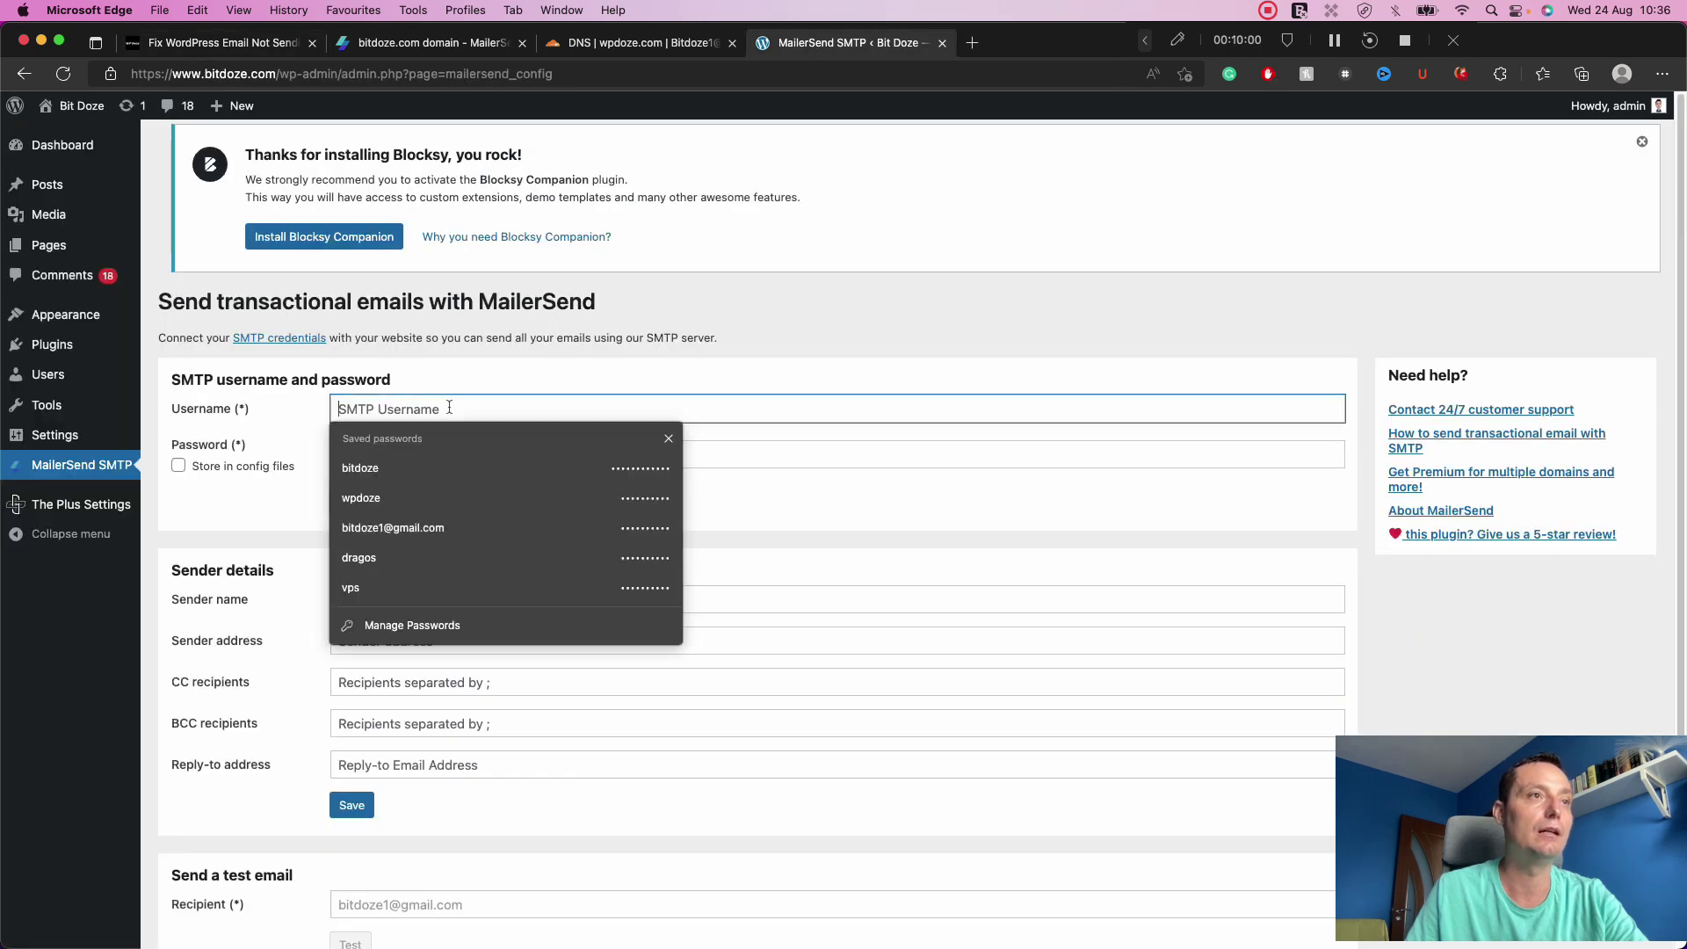
{"action": "key", "text": "super+v"}
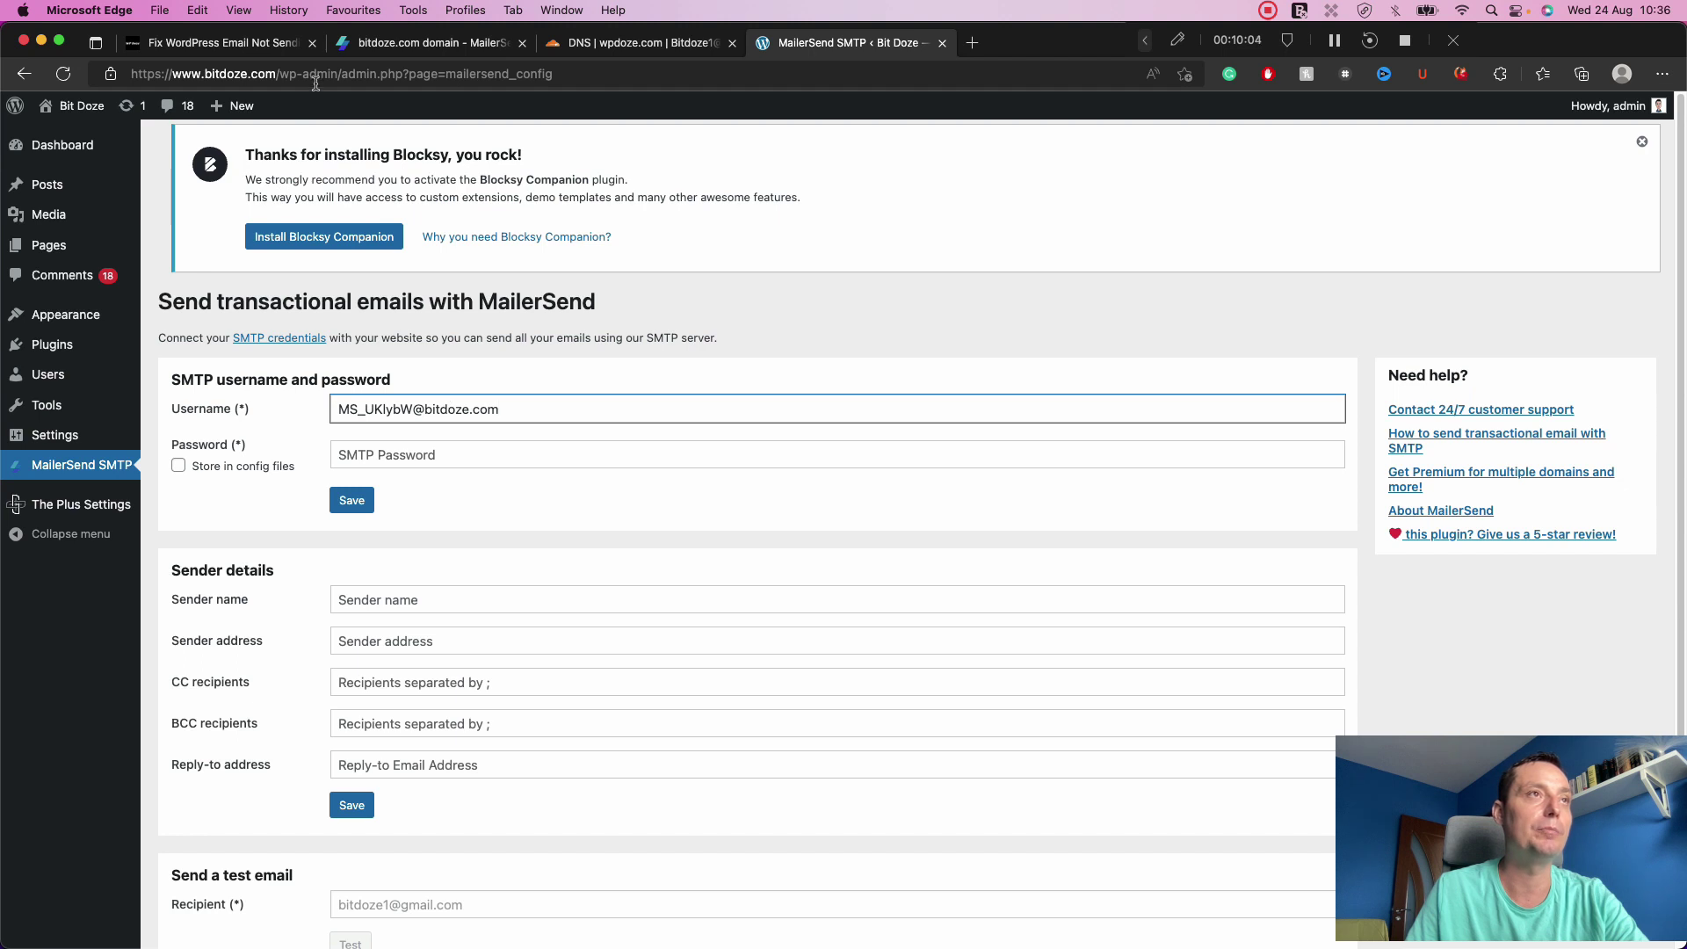
Copy the SMTP password from MailerSend, paste it into Password, and save the credentials.
{"action": "left_click", "coordinate": [473, 45]}
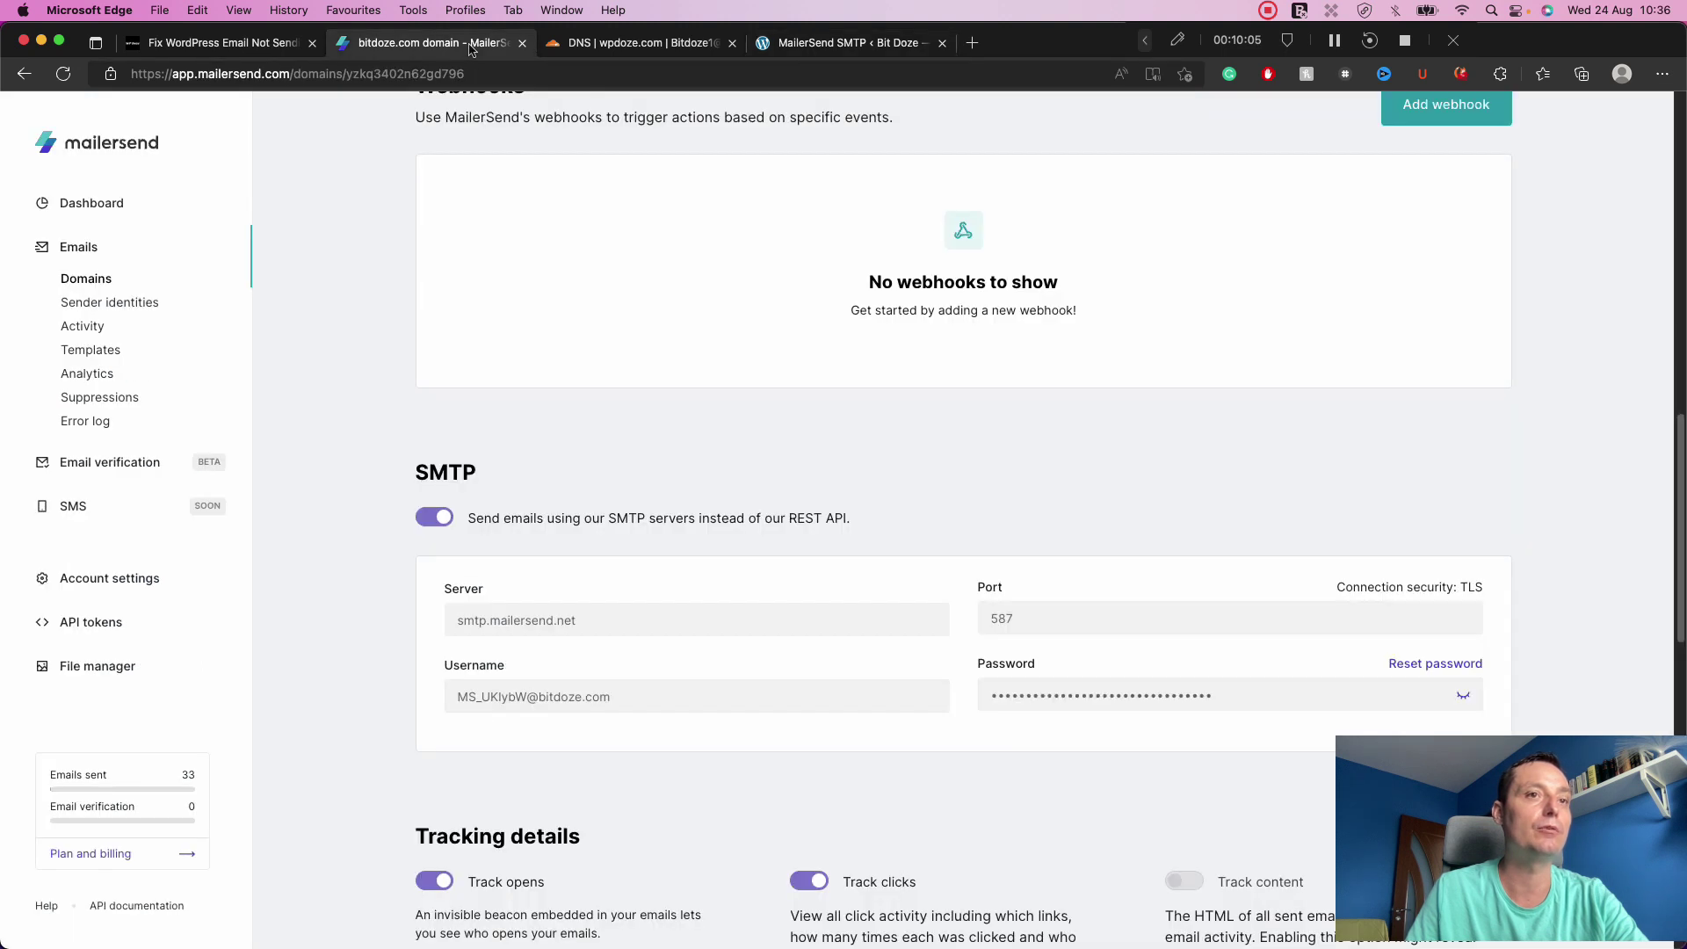
{"action": "left_click", "coordinate": [1126, 697]}
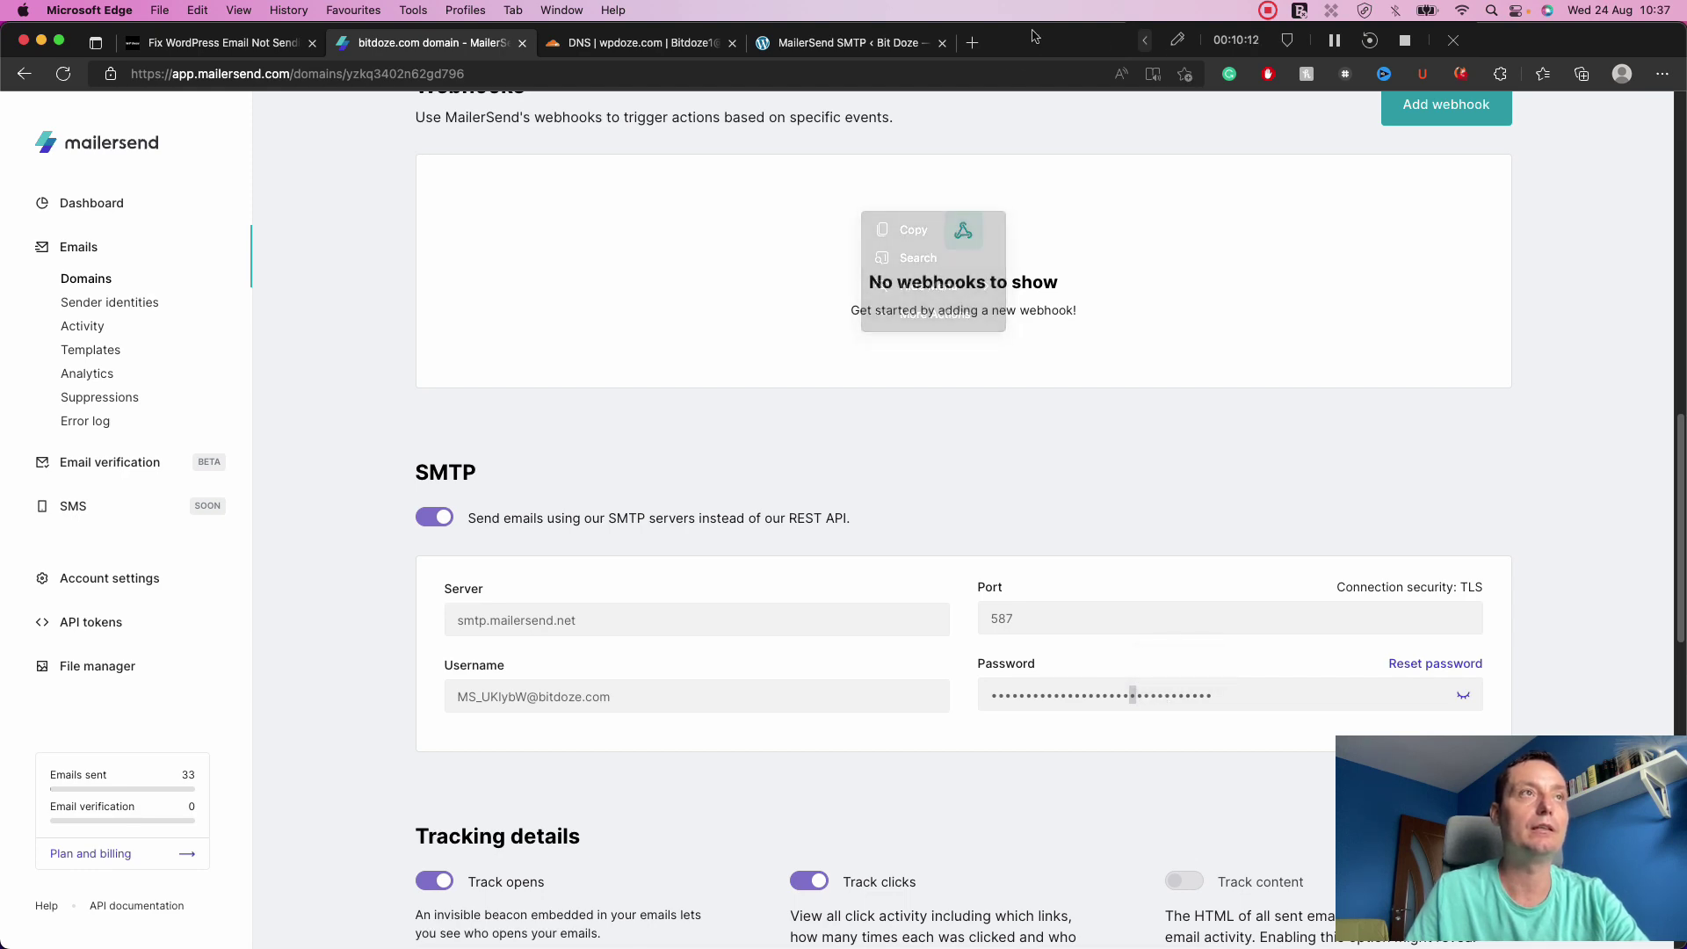
{"action": "left_click_drag", "start_coordinate": [1033, 35], "coordinate": [0, 268]}
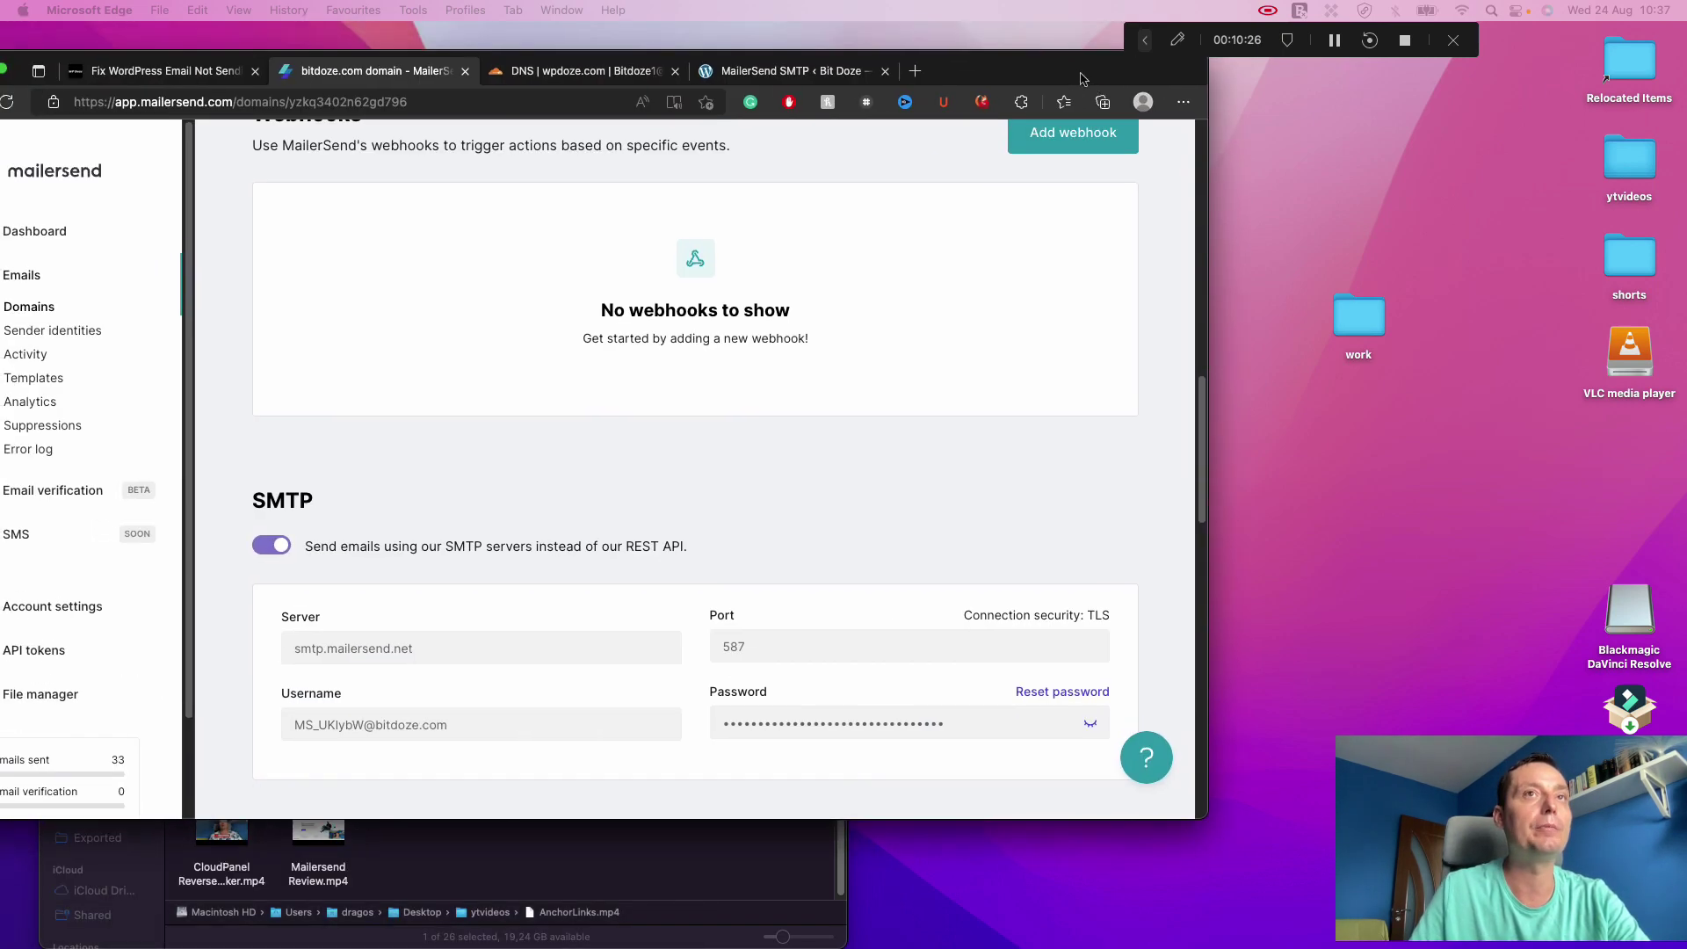
{"action": "double_click", "coordinate": [1080, 77]}
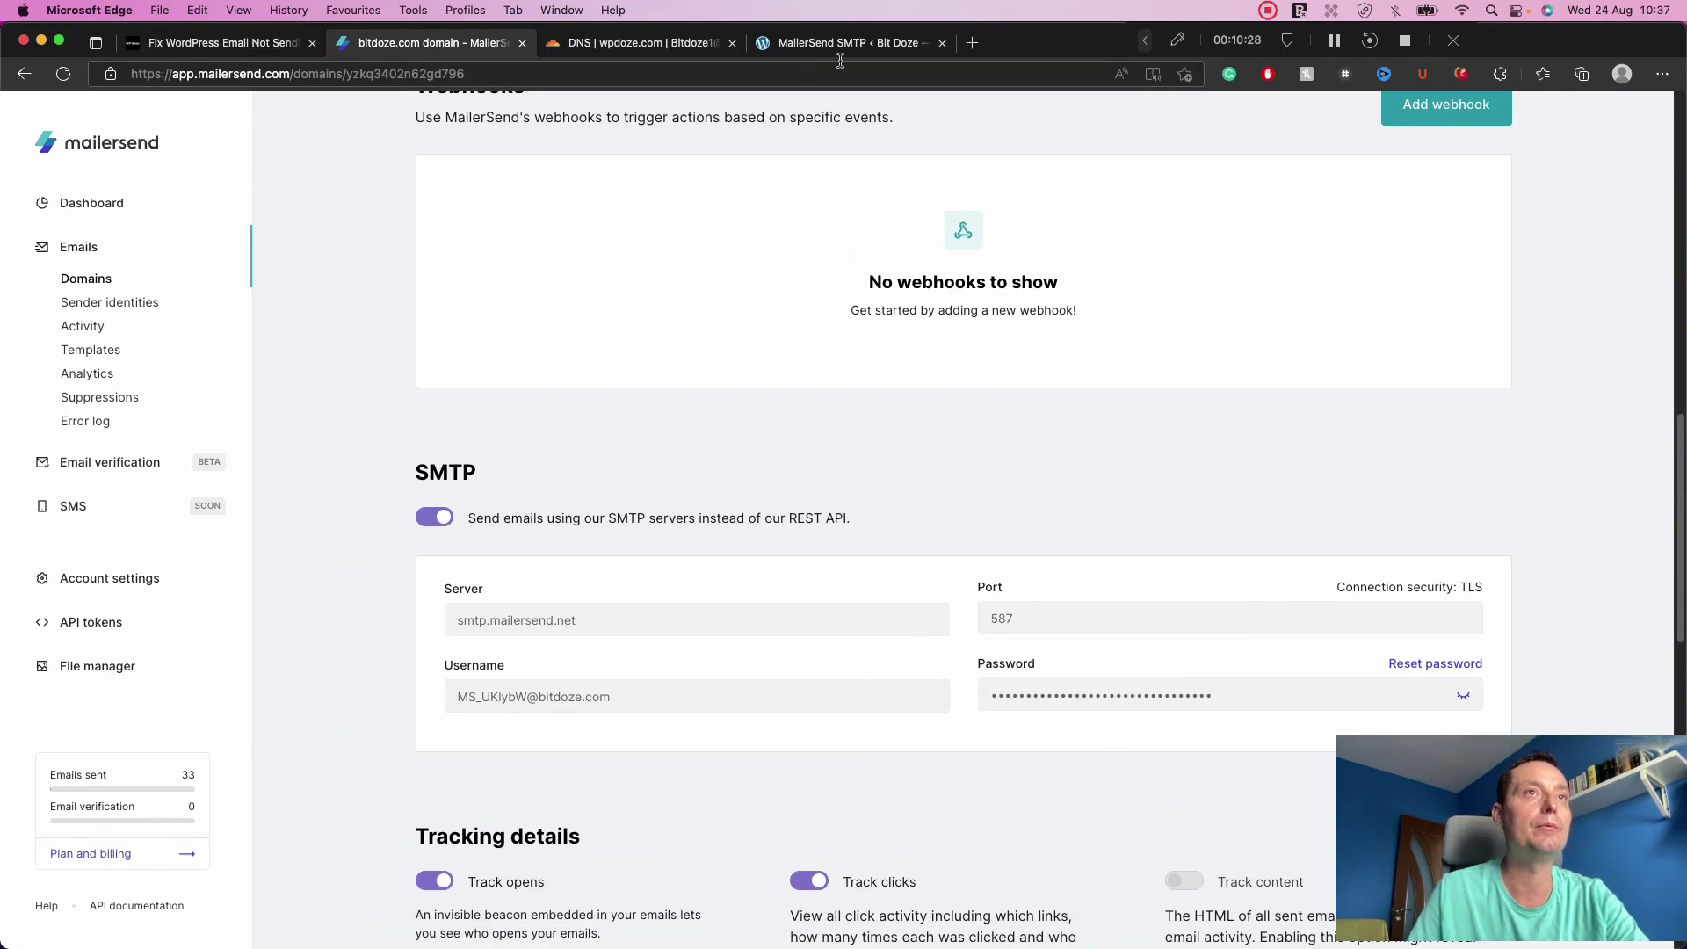
{"action": "left_click", "coordinate": [849, 51]}
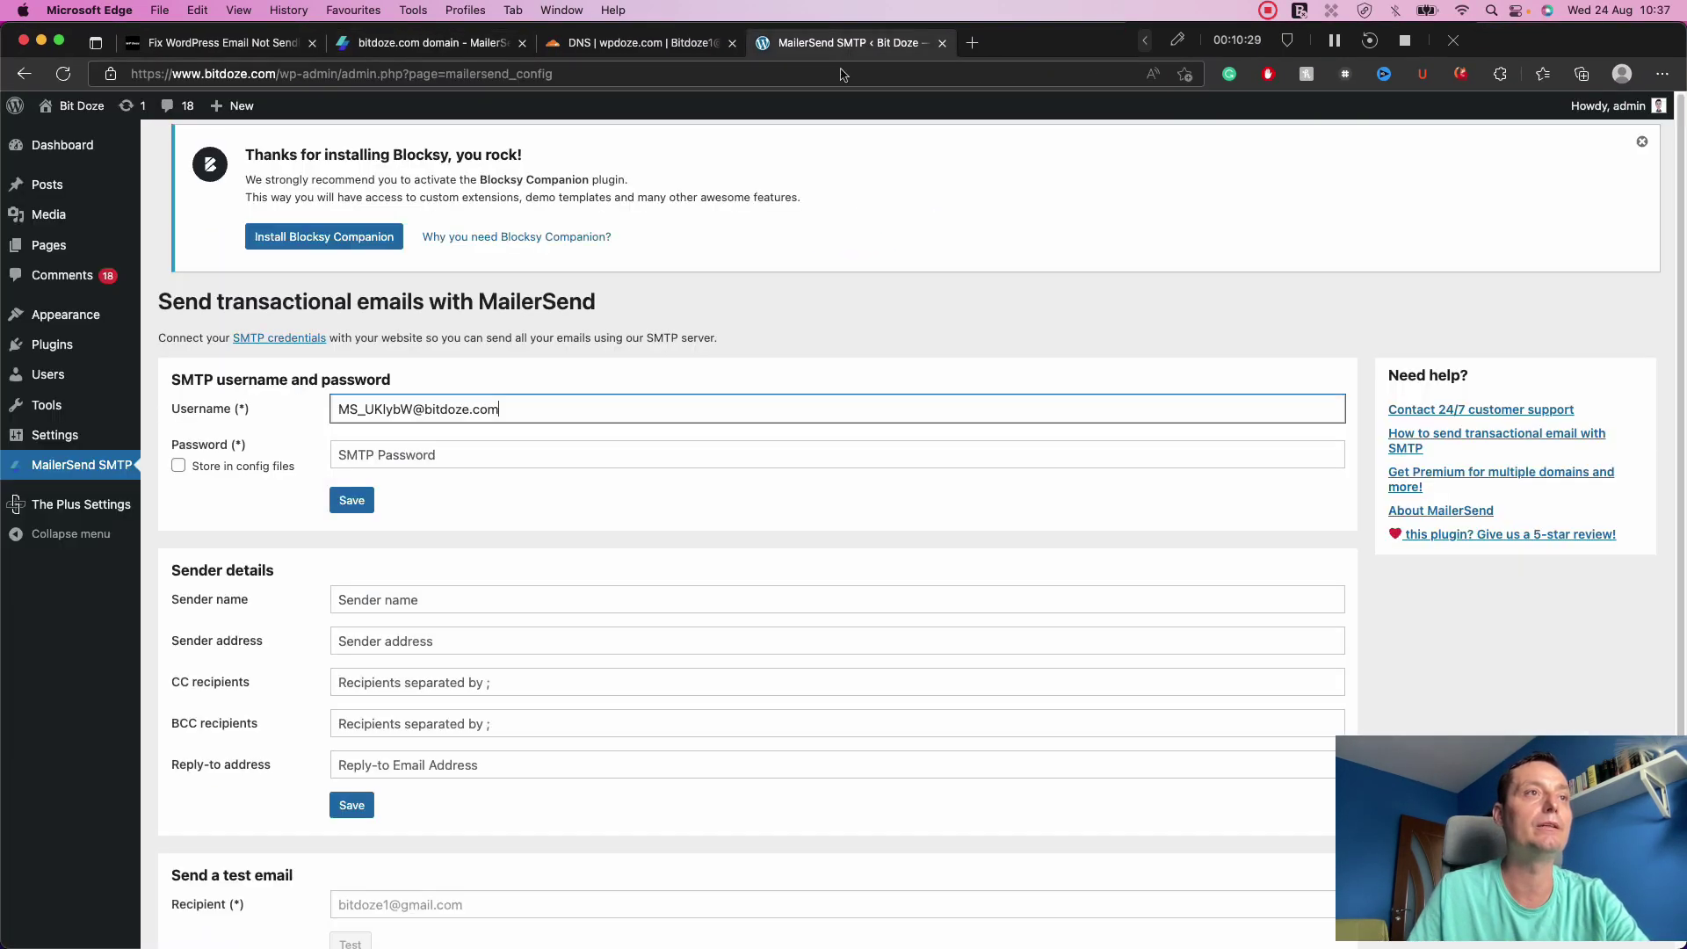
{"action": "left_click", "coordinate": [435, 455]}
{"action": "key", "text": "super+v"}
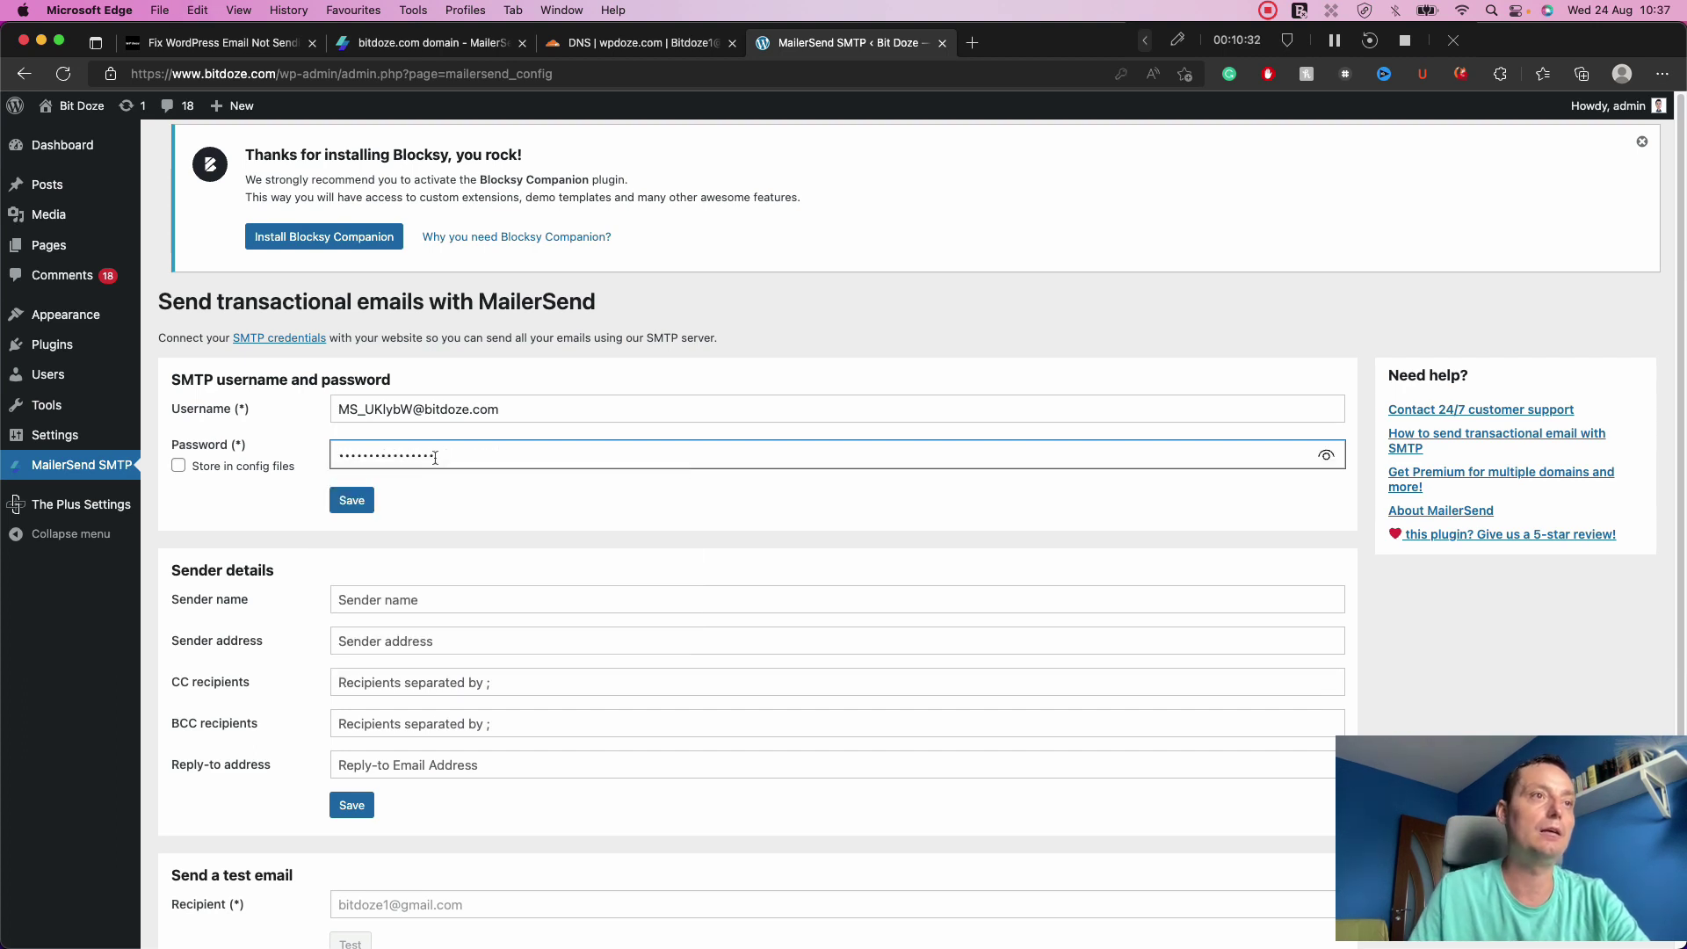
{"action": "left_click", "coordinate": [352, 502]}
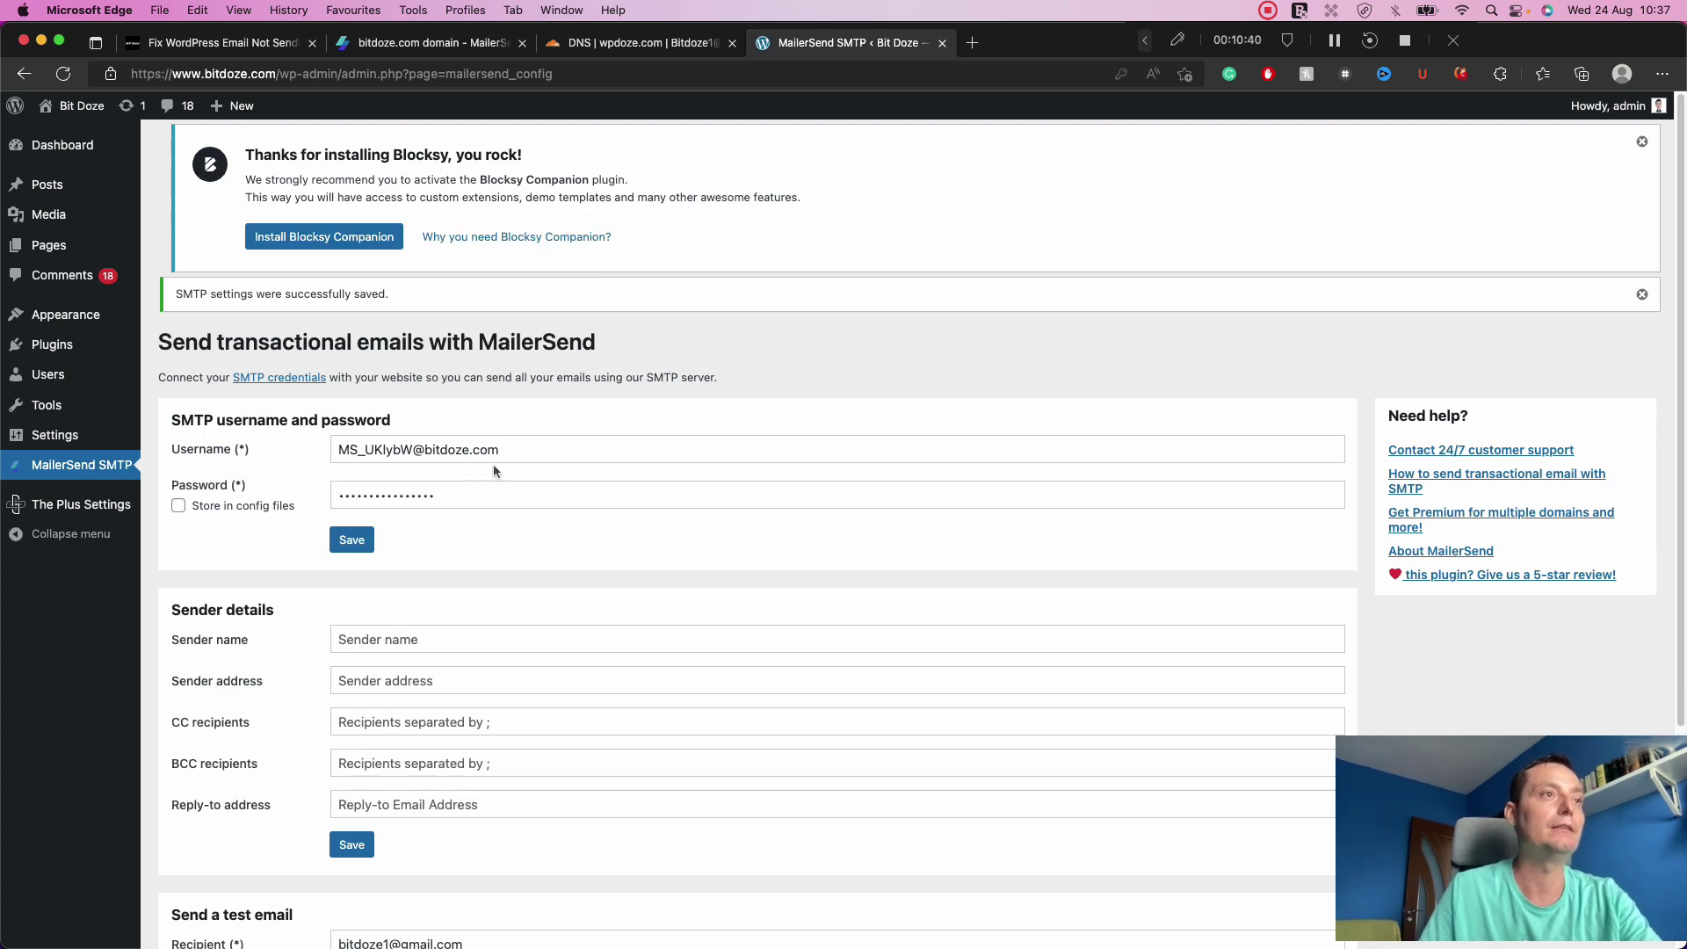
{"action": "scroll", "coordinate": [493, 464], "scroll_direction": "down", "scroll_amount": 1}
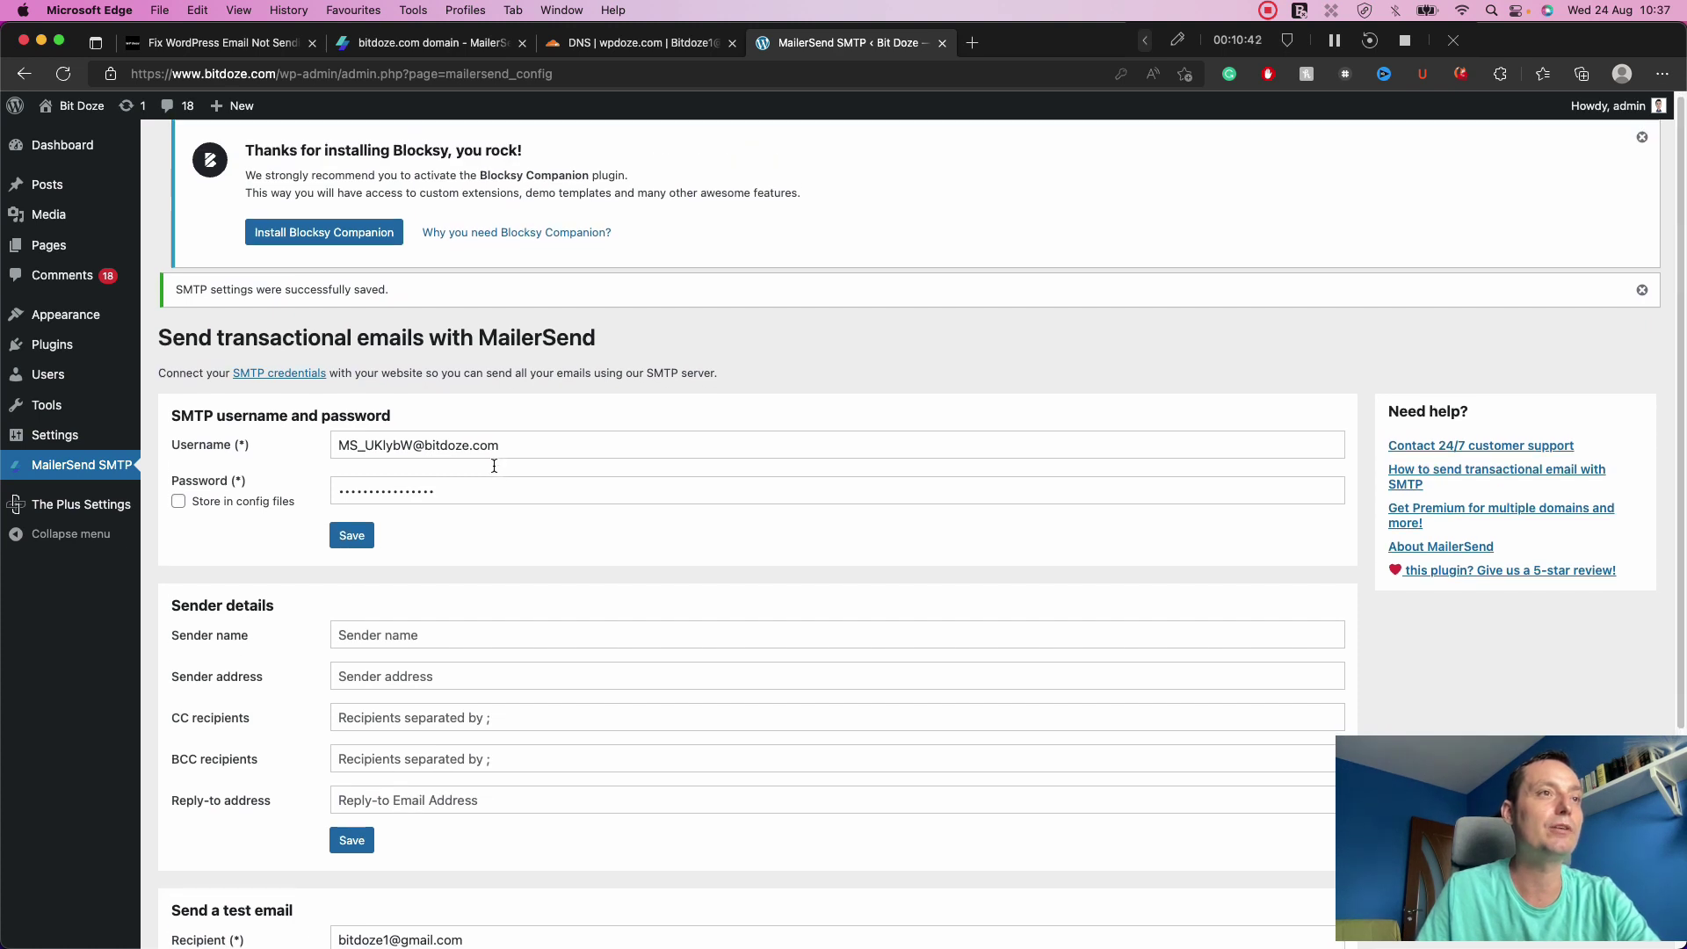
{"action": "scroll", "coordinate": [494, 465], "scroll_direction": "down", "scroll_amount": 3}
{"action": "scroll", "coordinate": [493, 465], "scroll_direction": "down", "scroll_amount": 1}
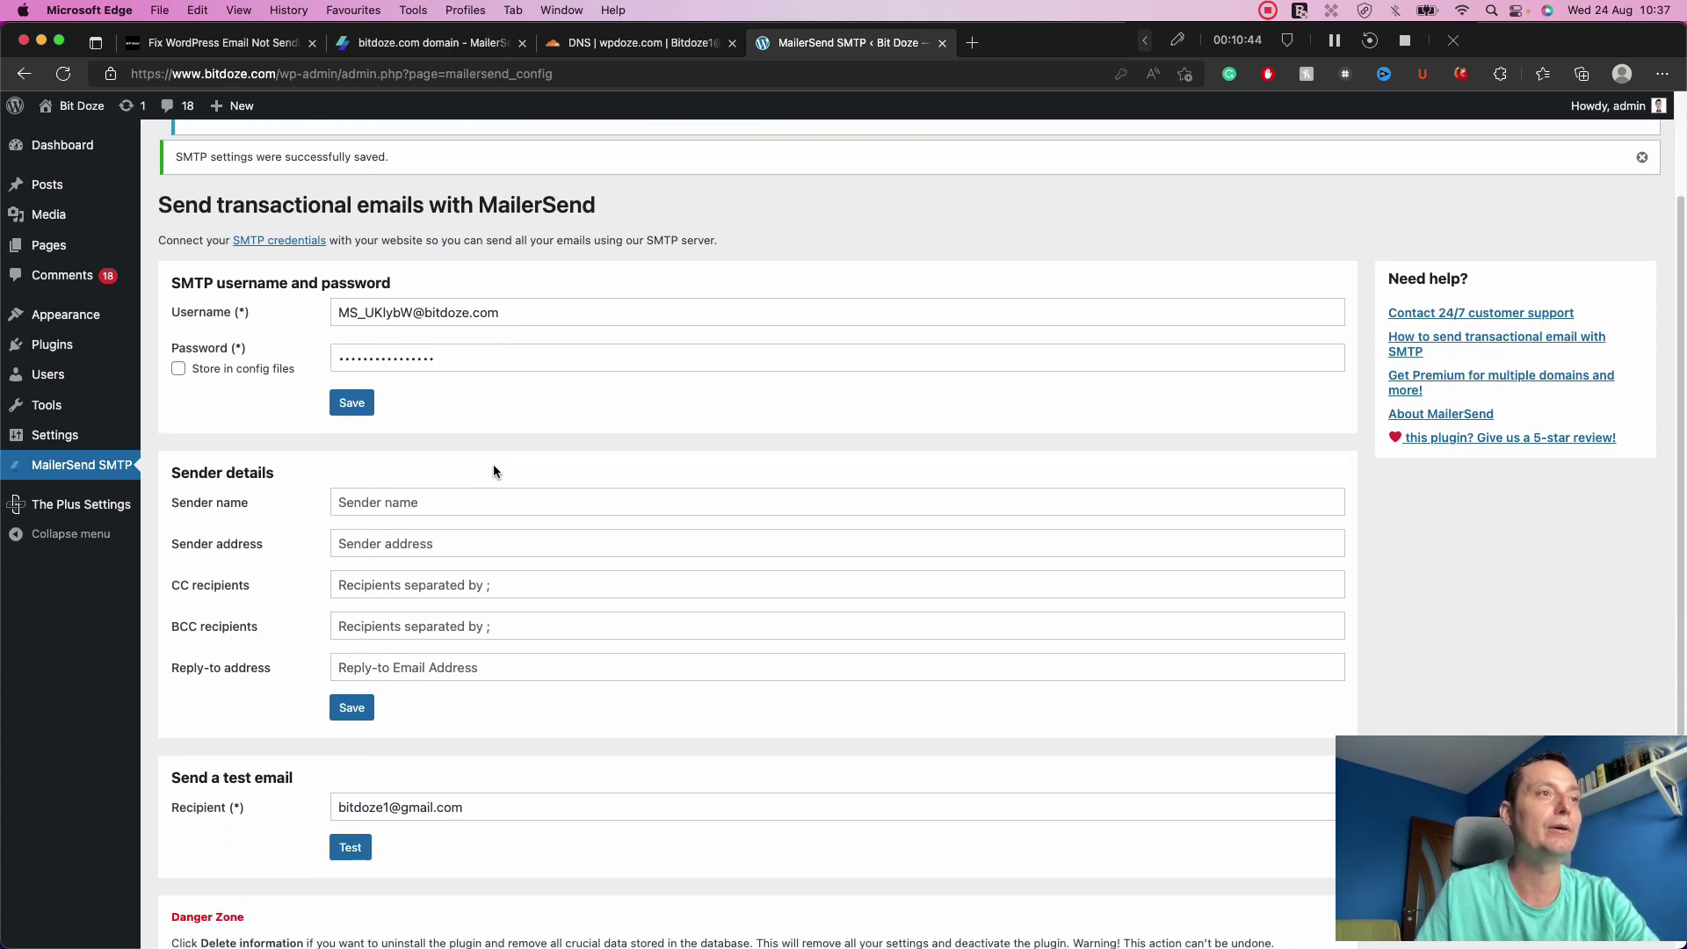
{"action": "left_click", "coordinate": [395, 498]}
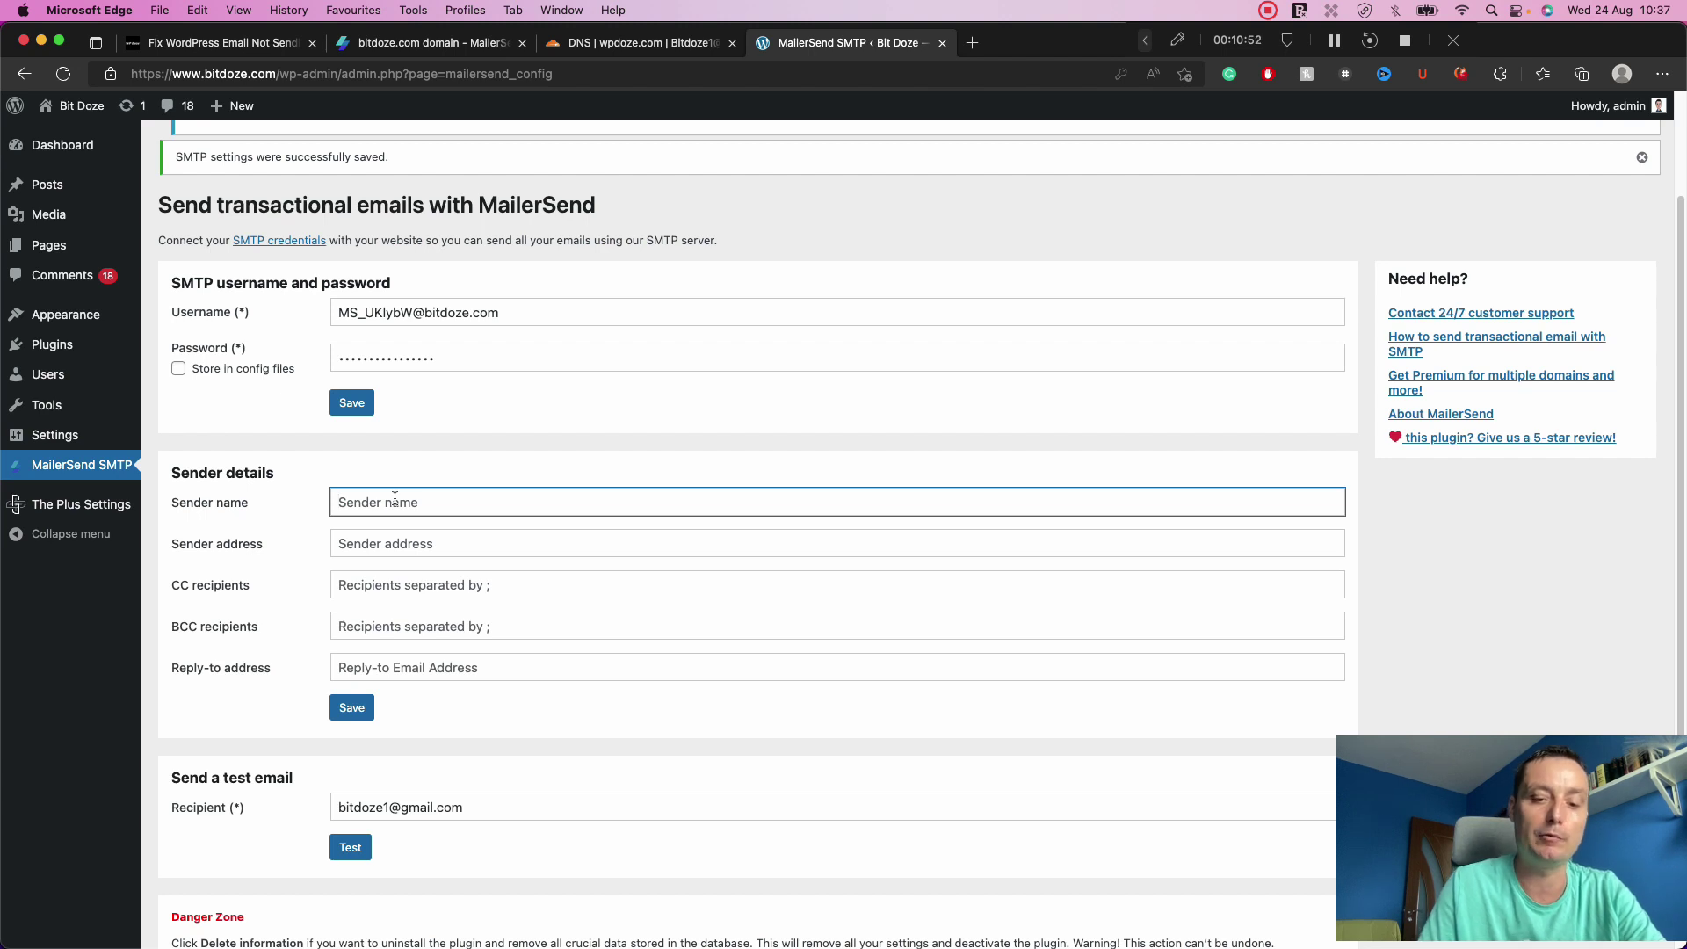
Enter sender name 'bitdoze' and a bitdoze.com sender address, leaving CC and BCC empty.
{"action": "type", "text": "bitdoze"}
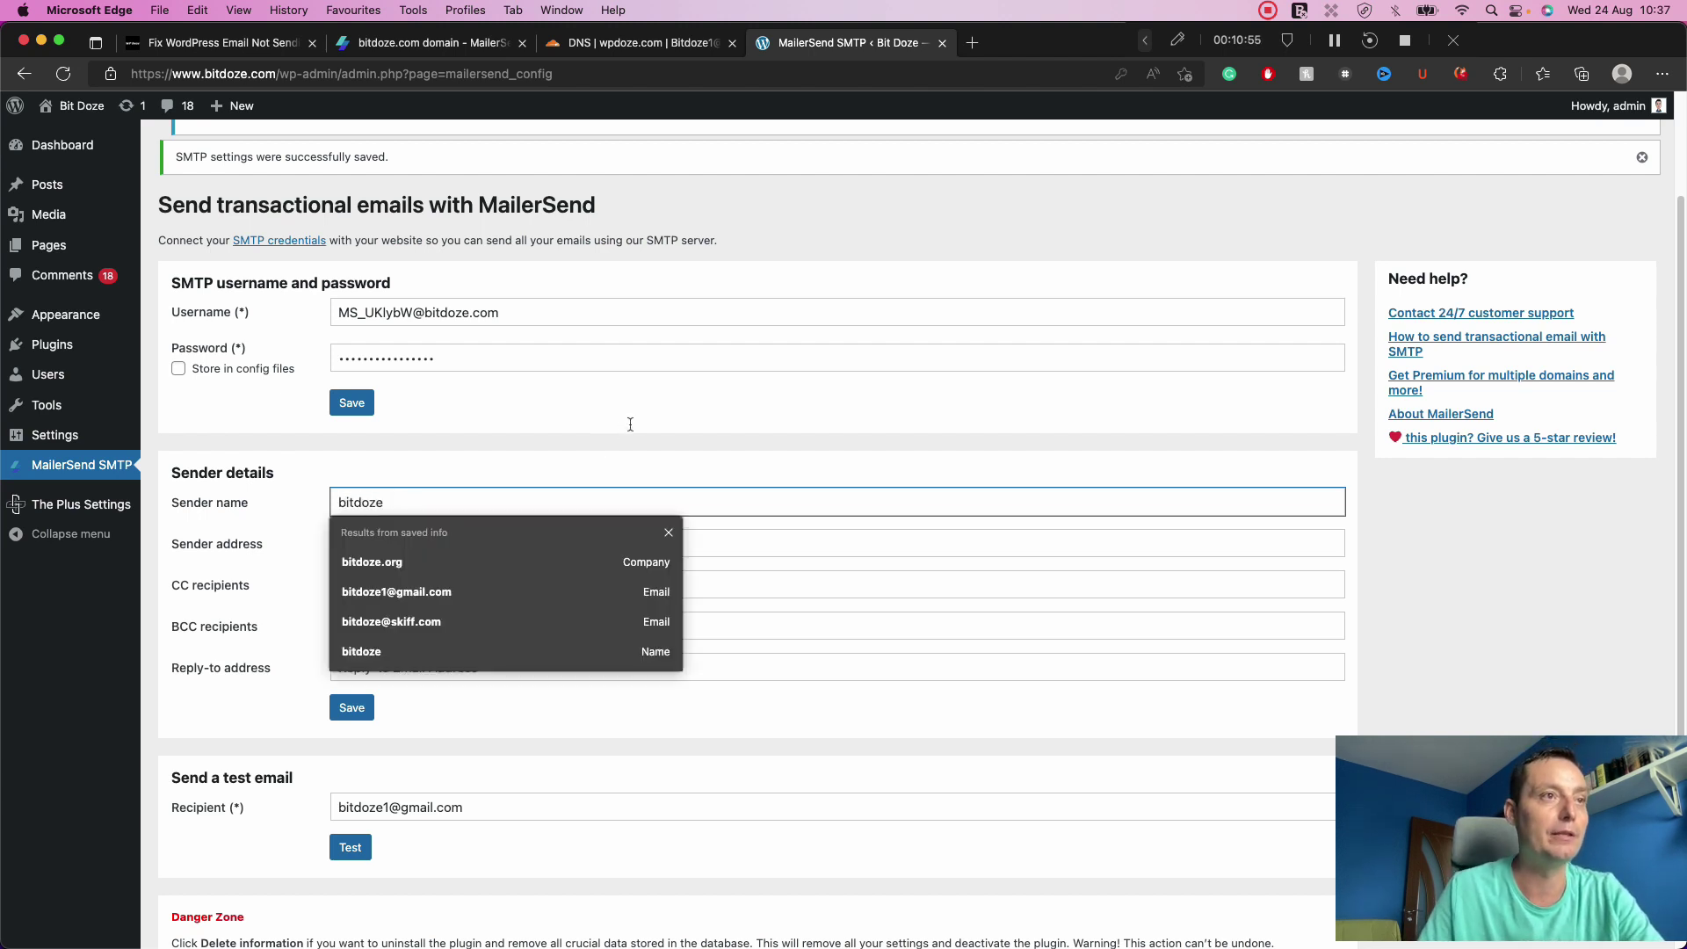
{"action": "left_click", "coordinate": [629, 428]}
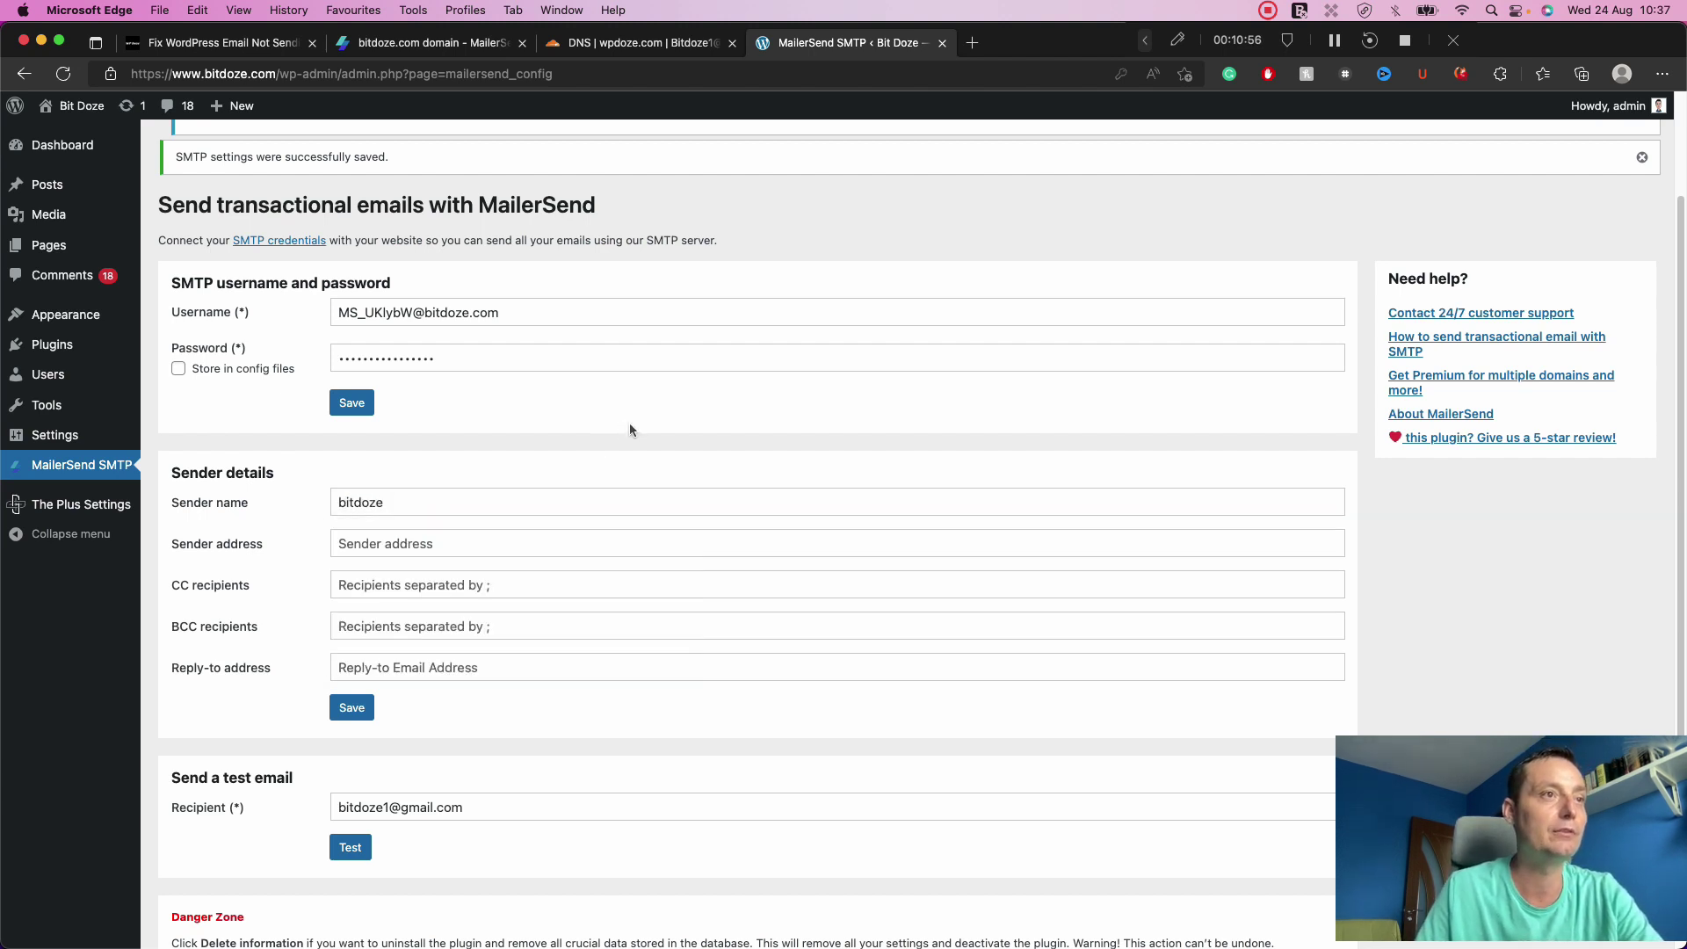
{"action": "left_click", "coordinate": [450, 542]}
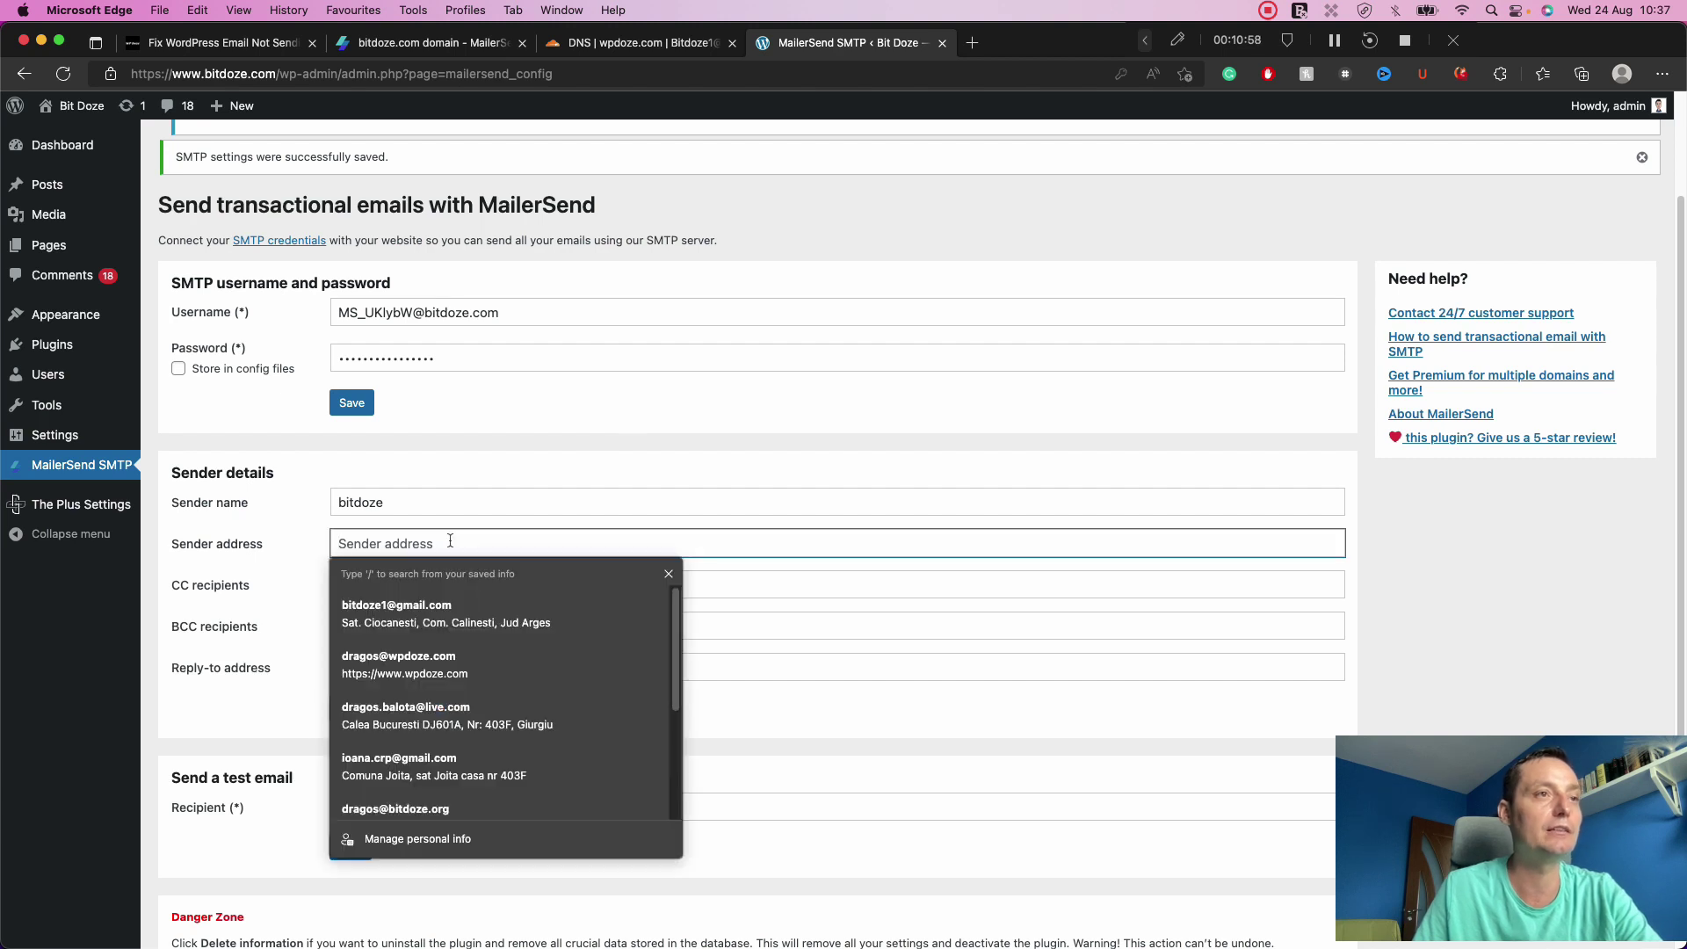
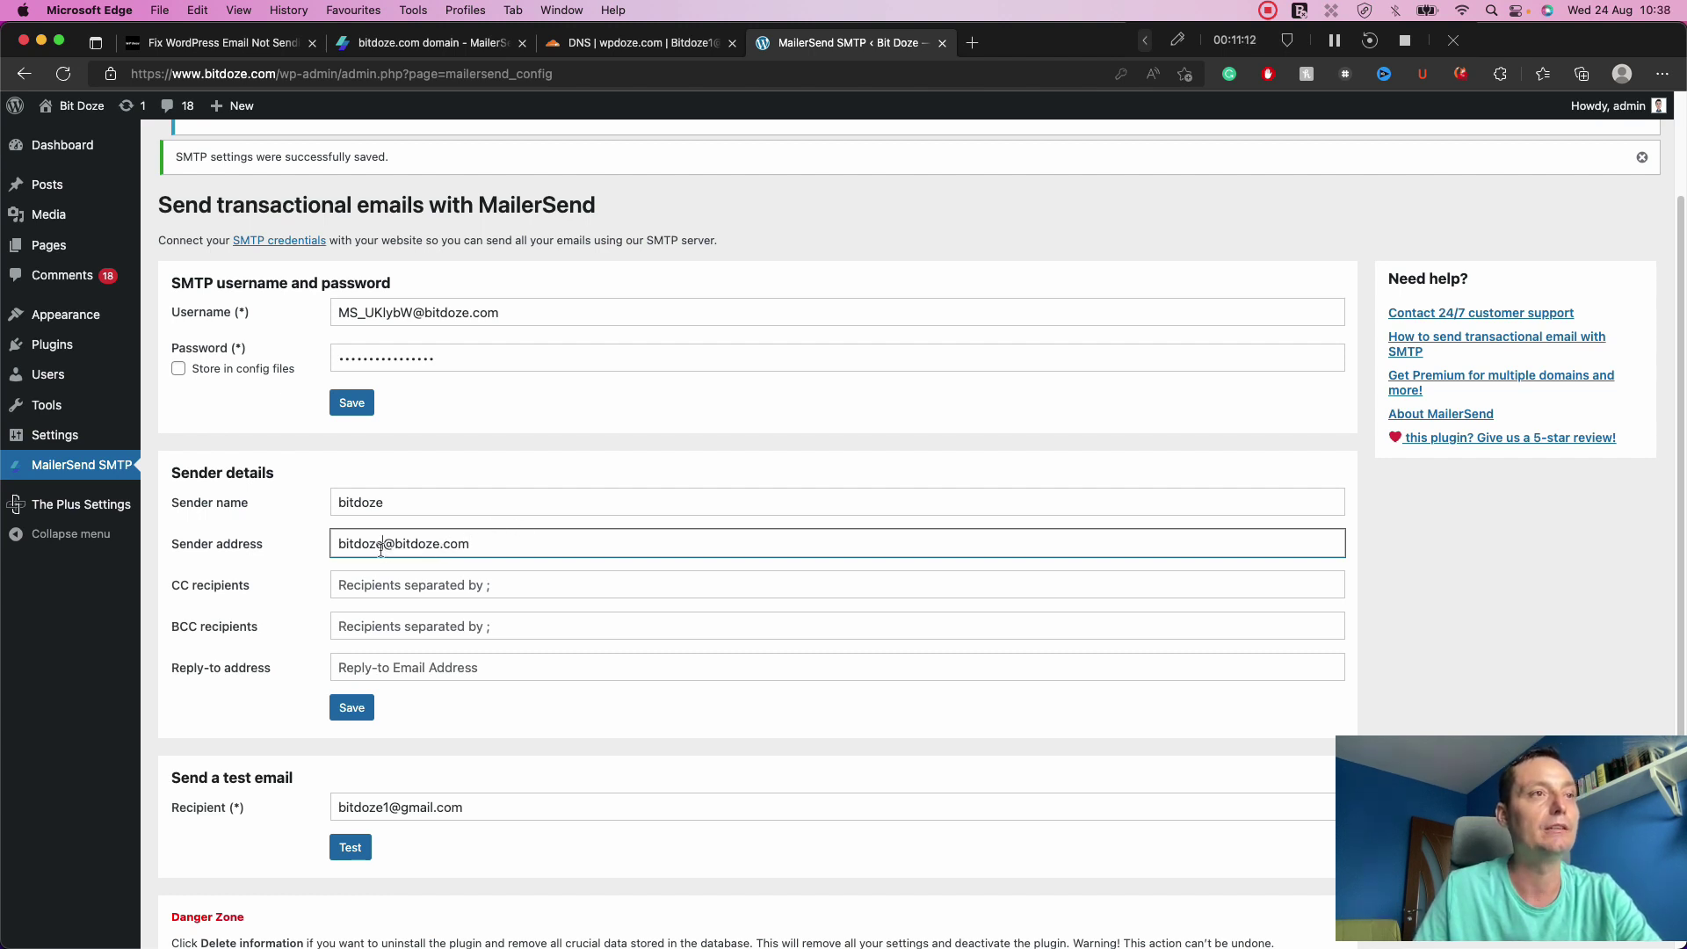
{"action": "left_click", "coordinate": [396, 538]}
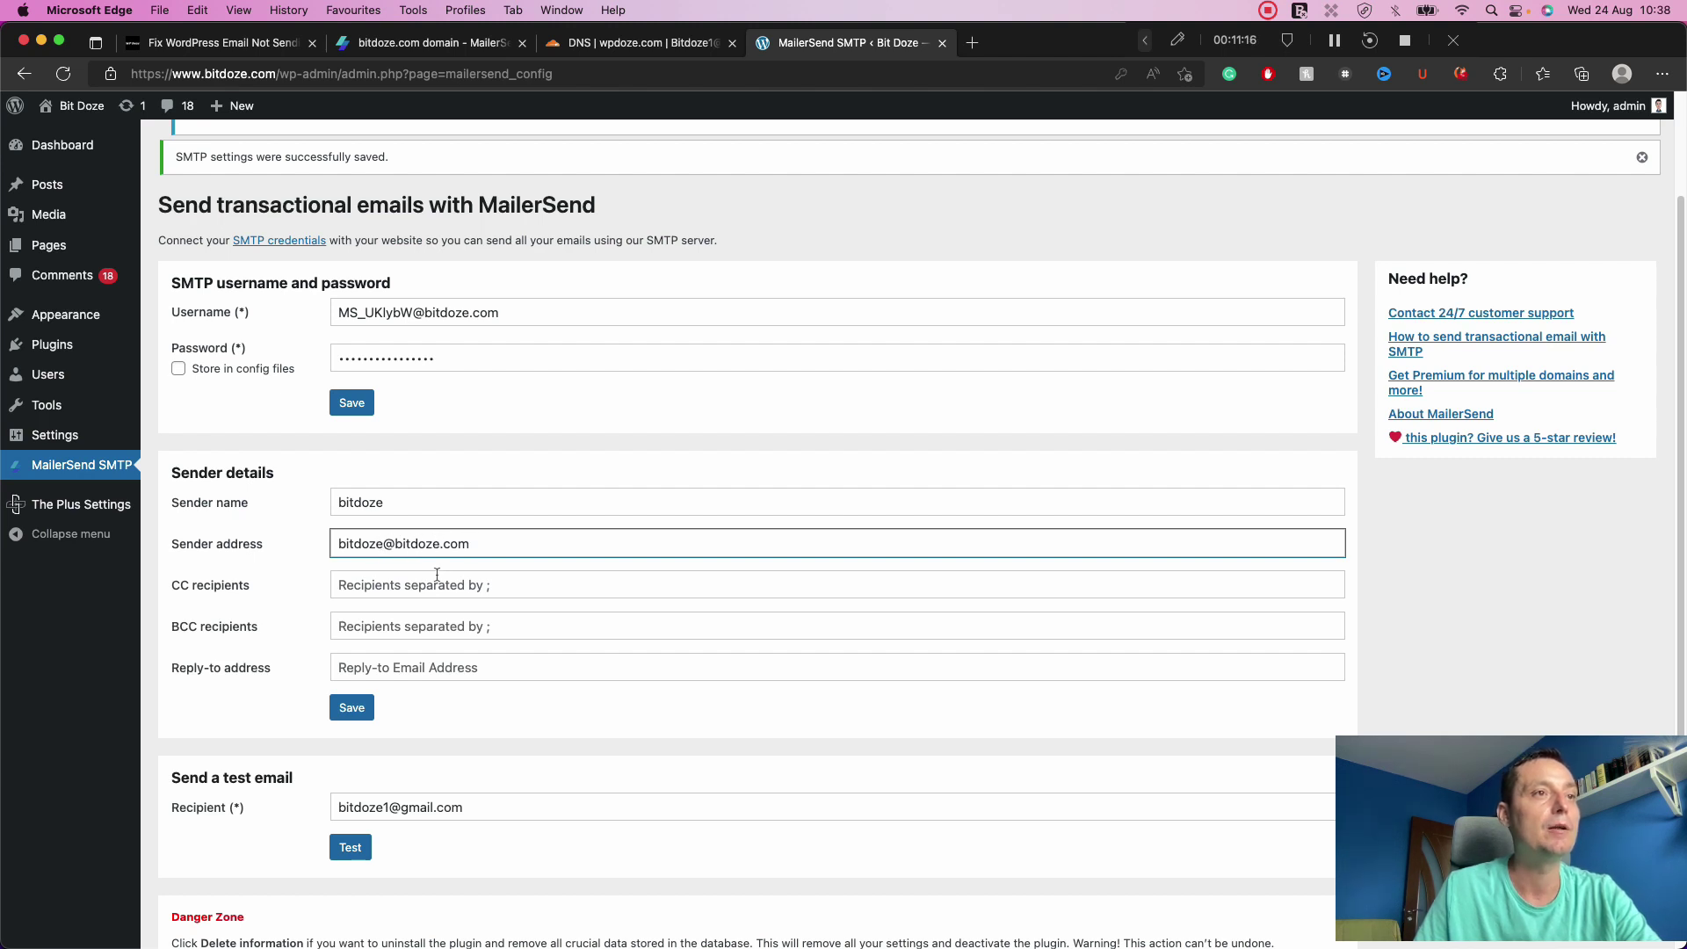
{"action": "left_click", "coordinate": [436, 580]}
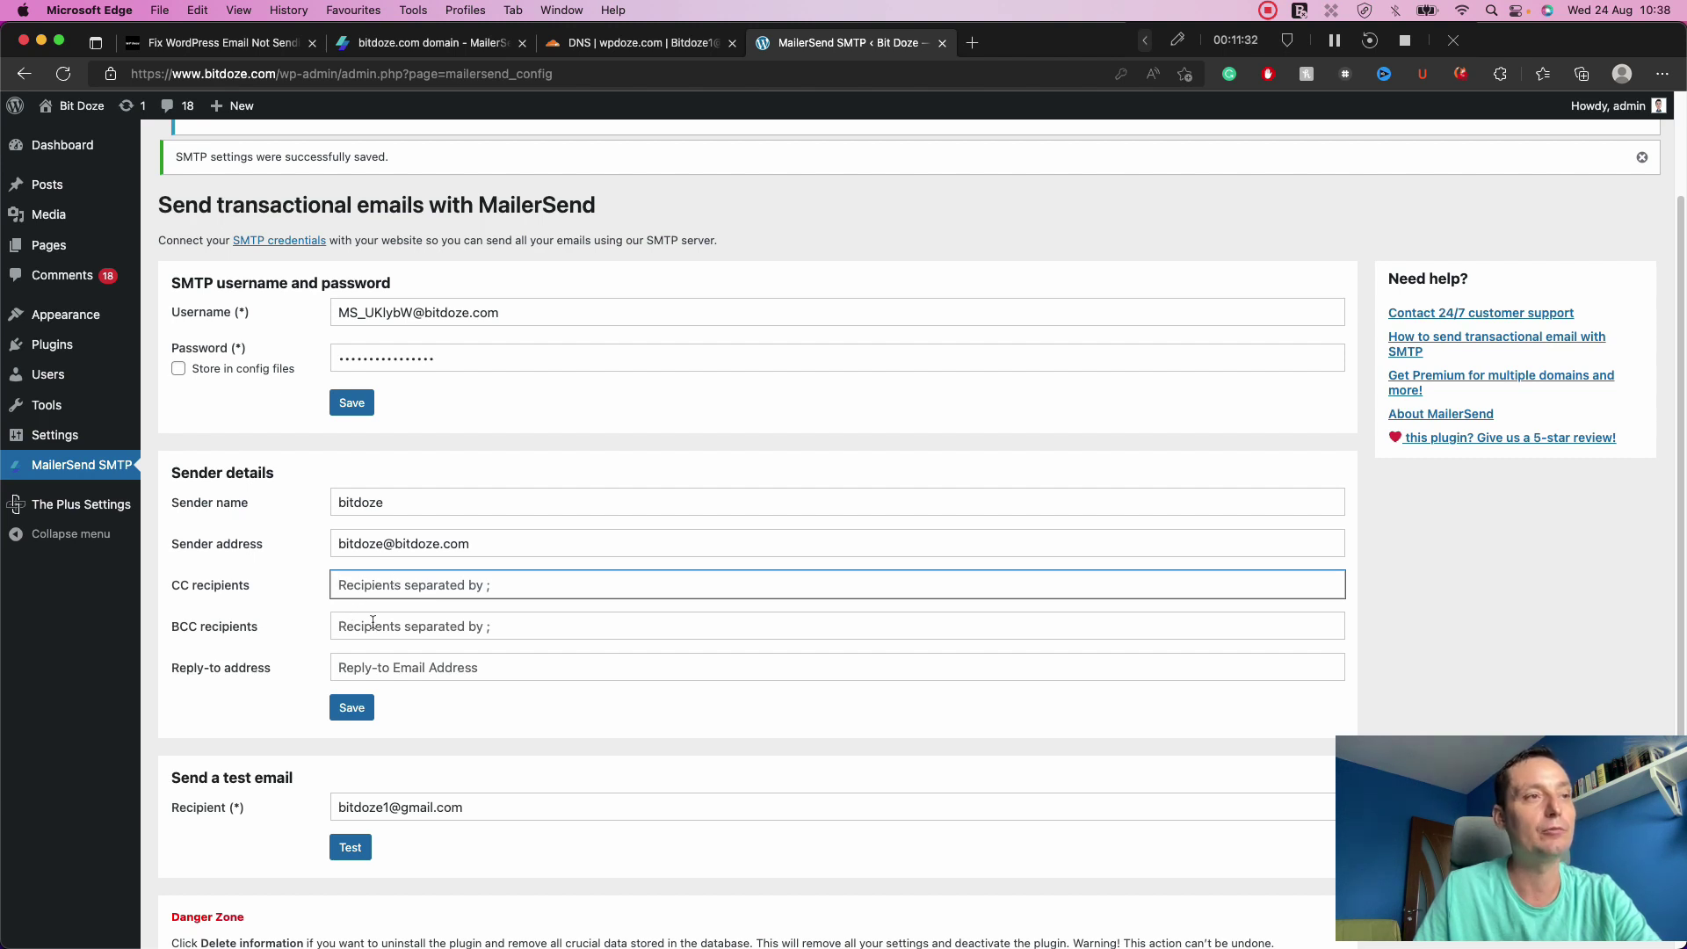
{"action": "left_click", "coordinate": [374, 624]}
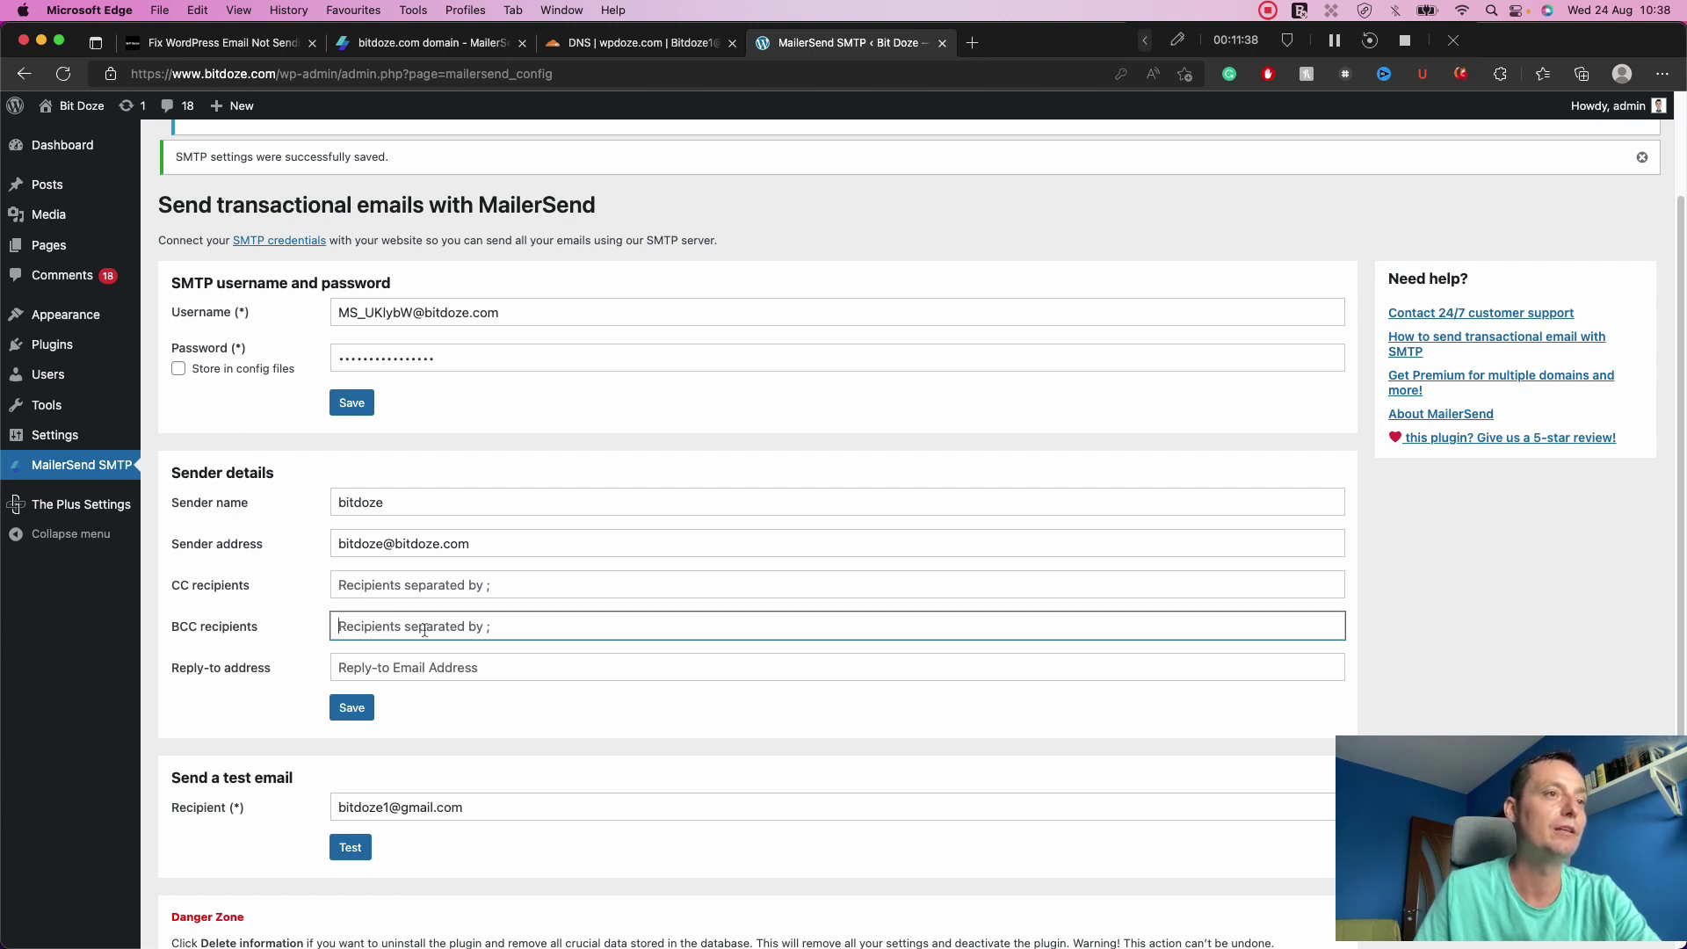
Type the owner's wpdoze.com e-mail address into the Reply-to address field.
{"action": "left_click", "coordinate": [435, 668]}
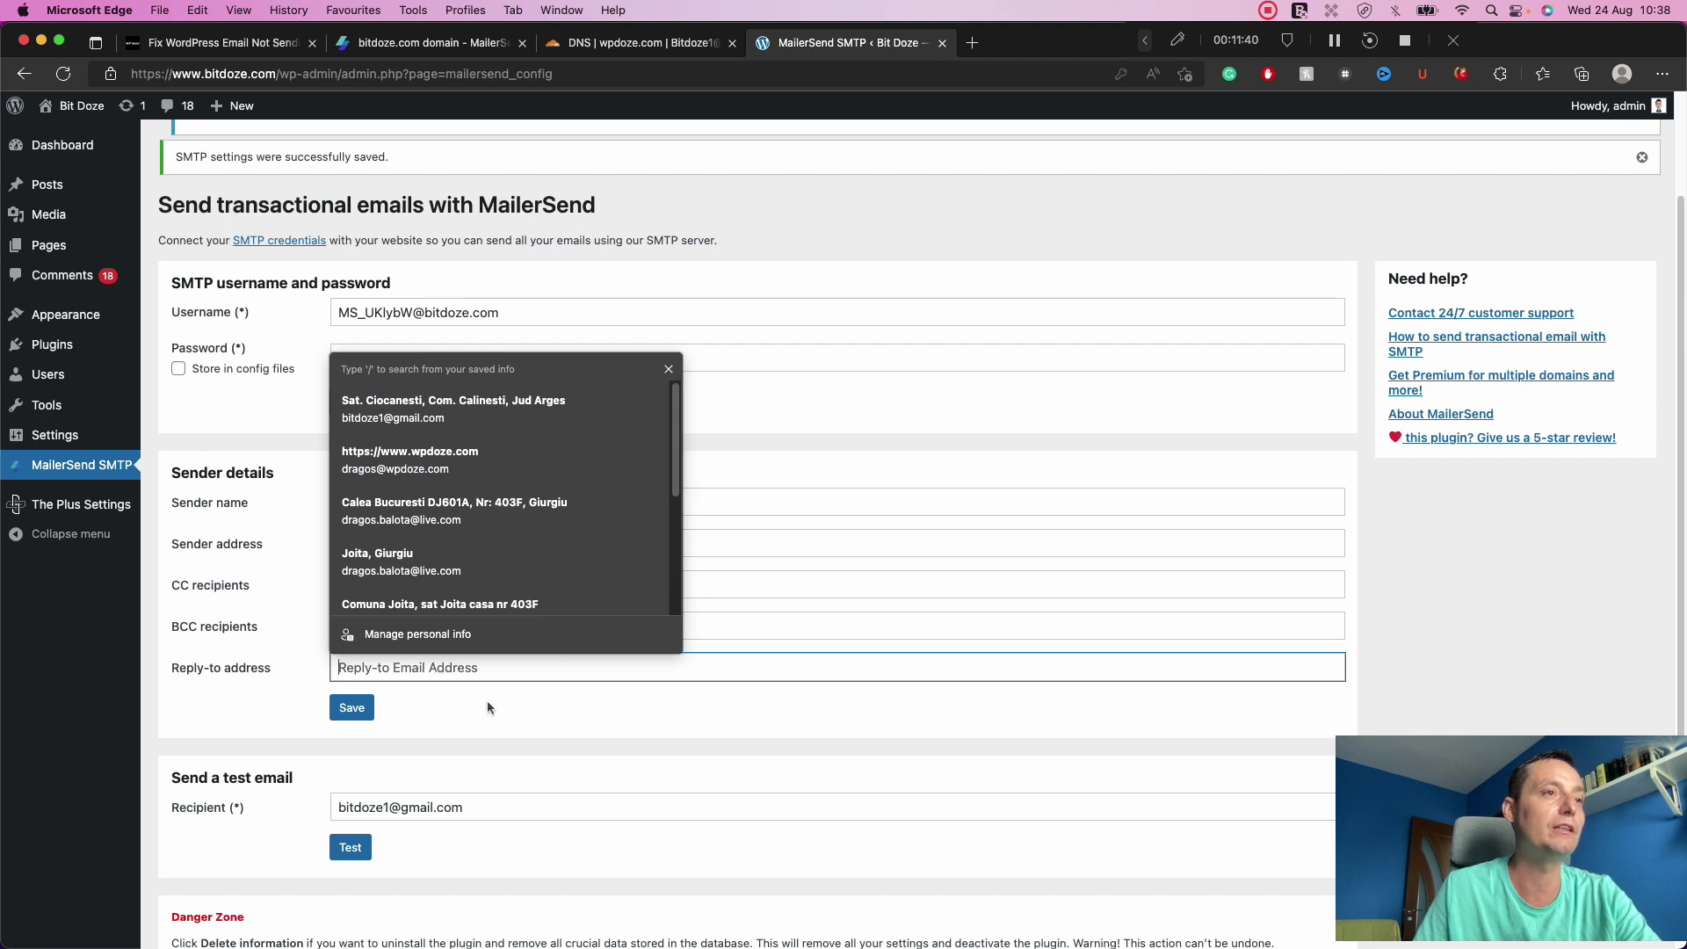
{"action": "left_click", "coordinate": [242, 699]}
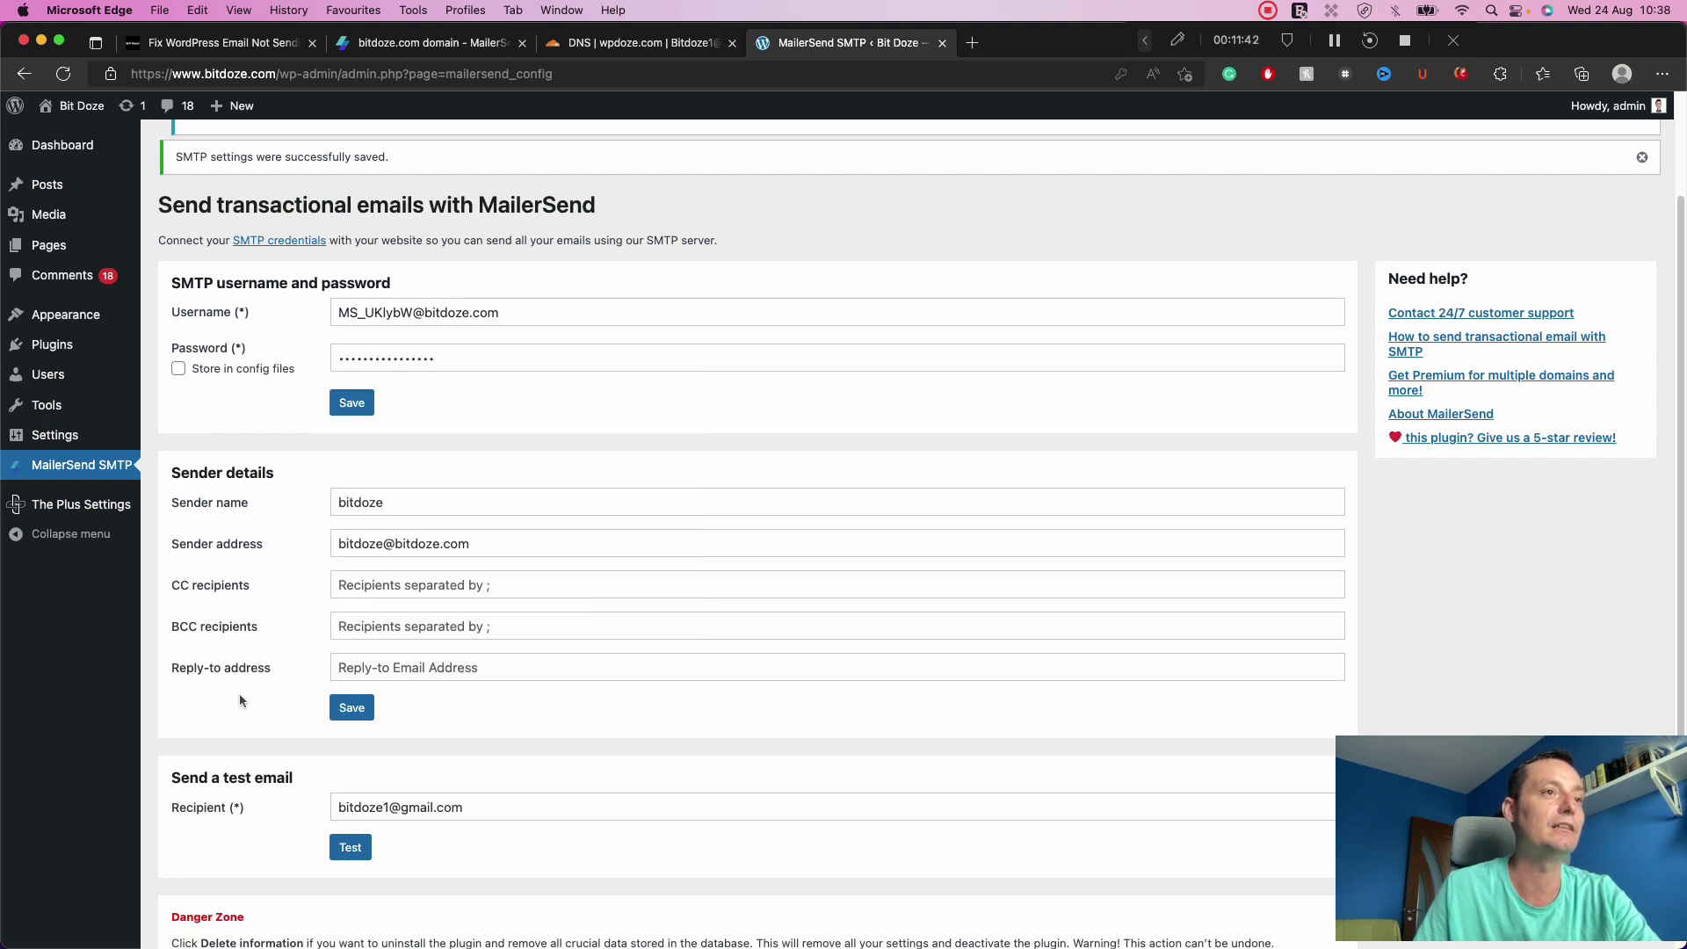
{"action": "left_click", "coordinate": [400, 668]}
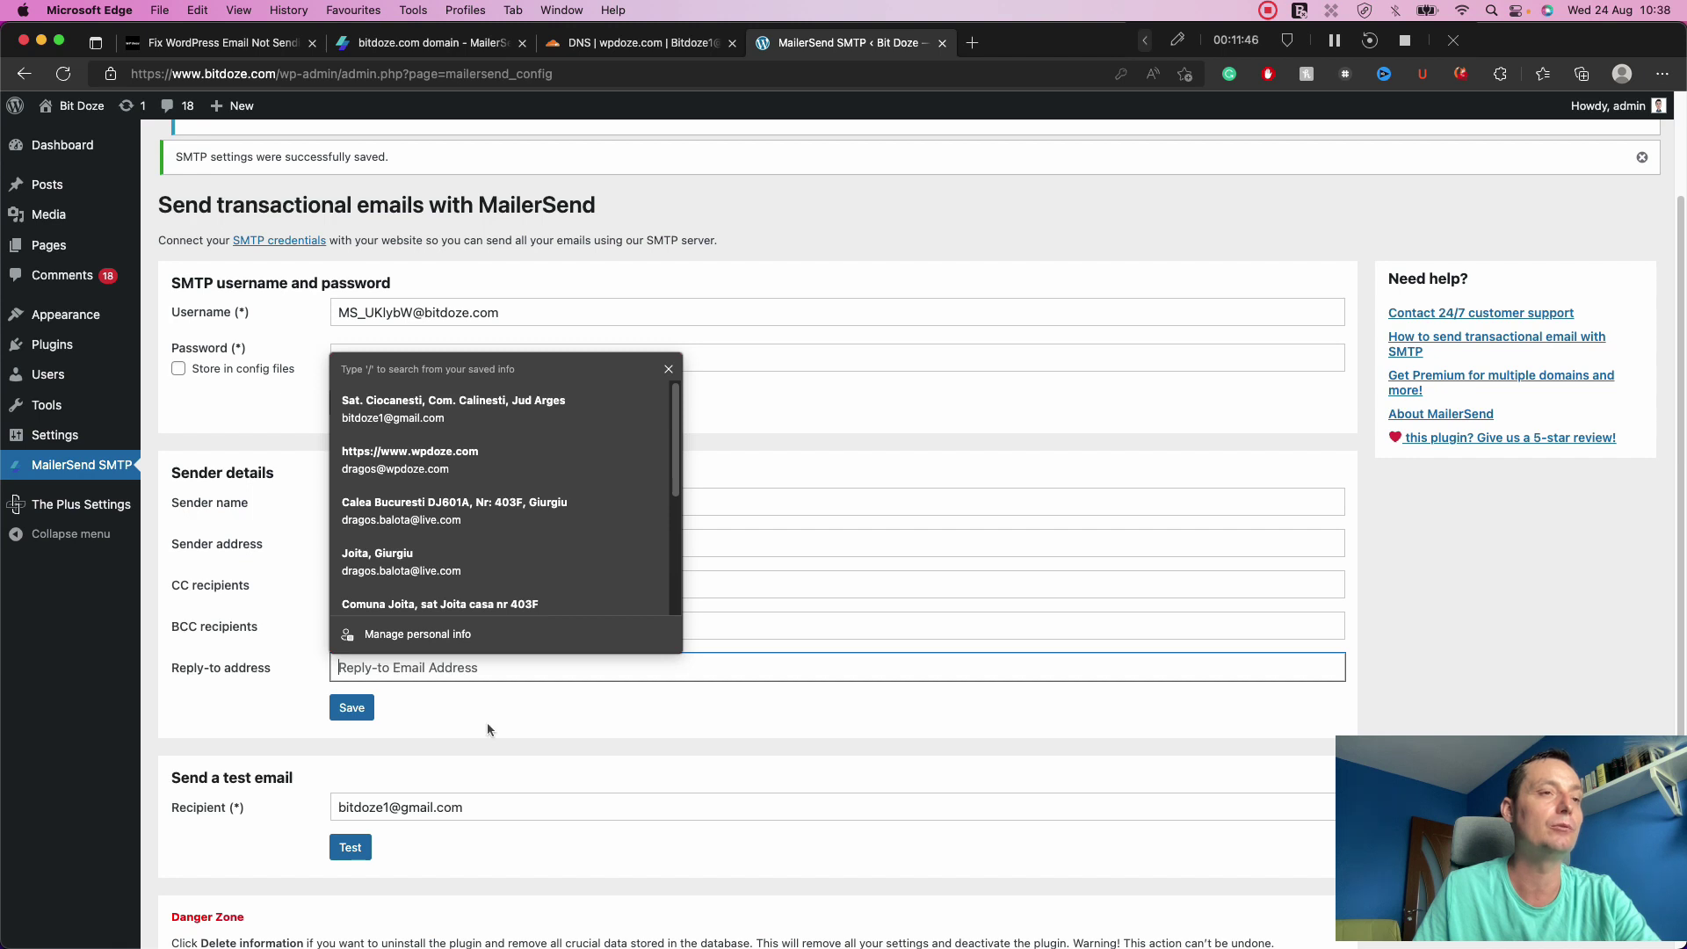
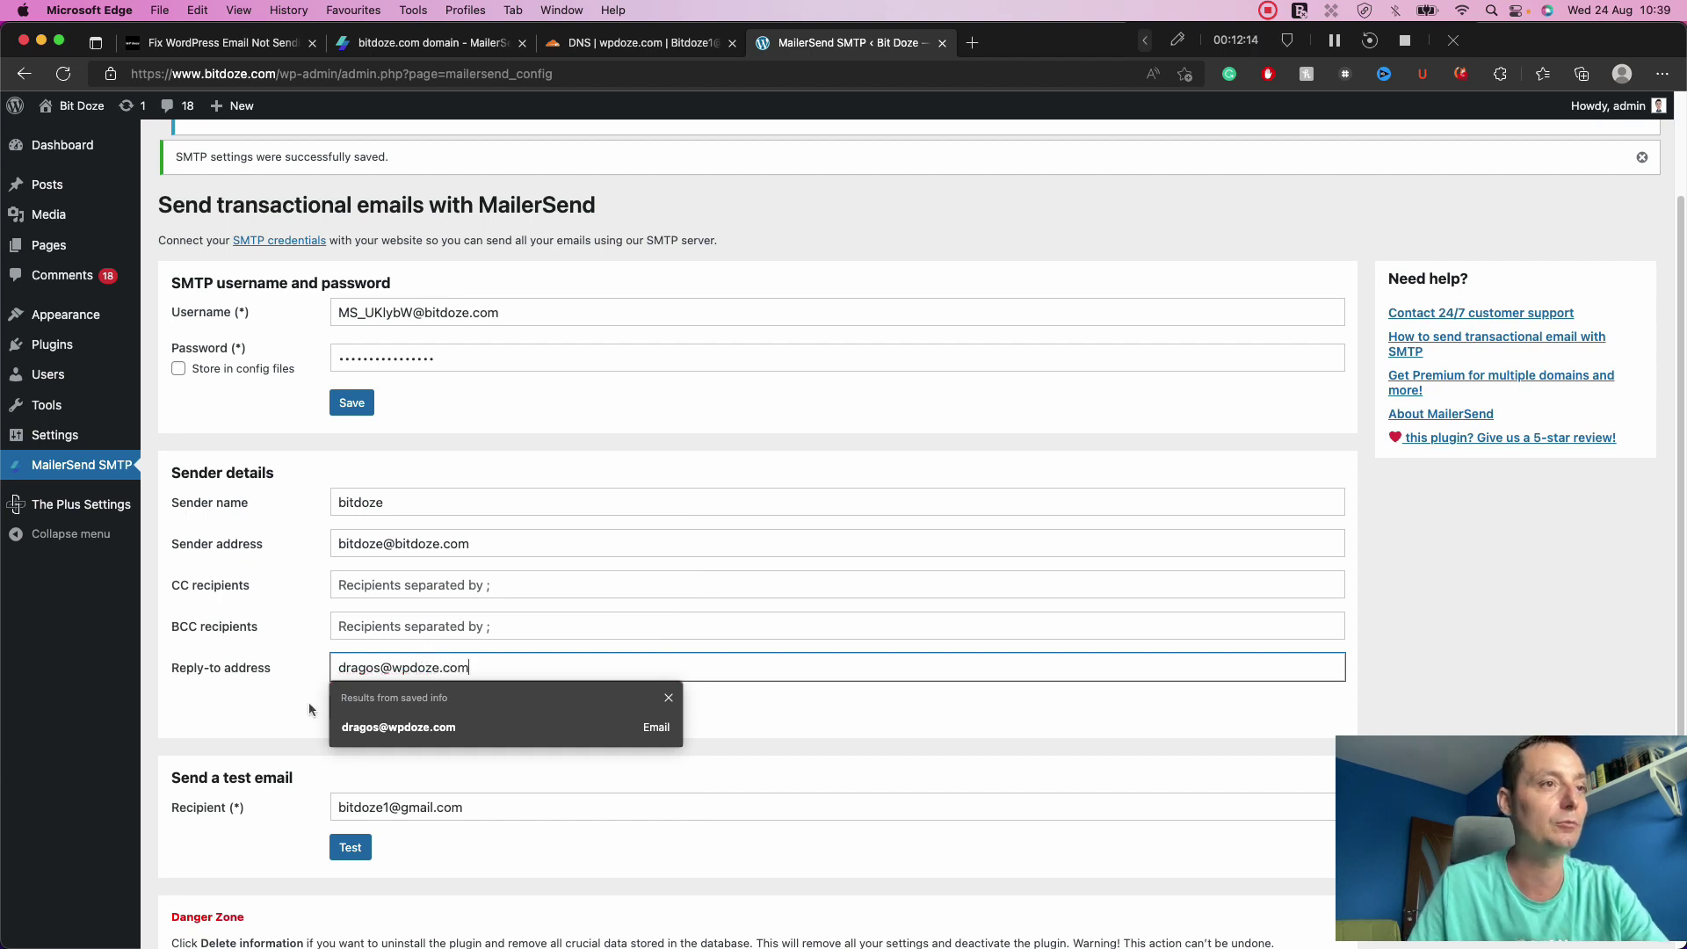
{"action": "left_click", "coordinate": [260, 689]}
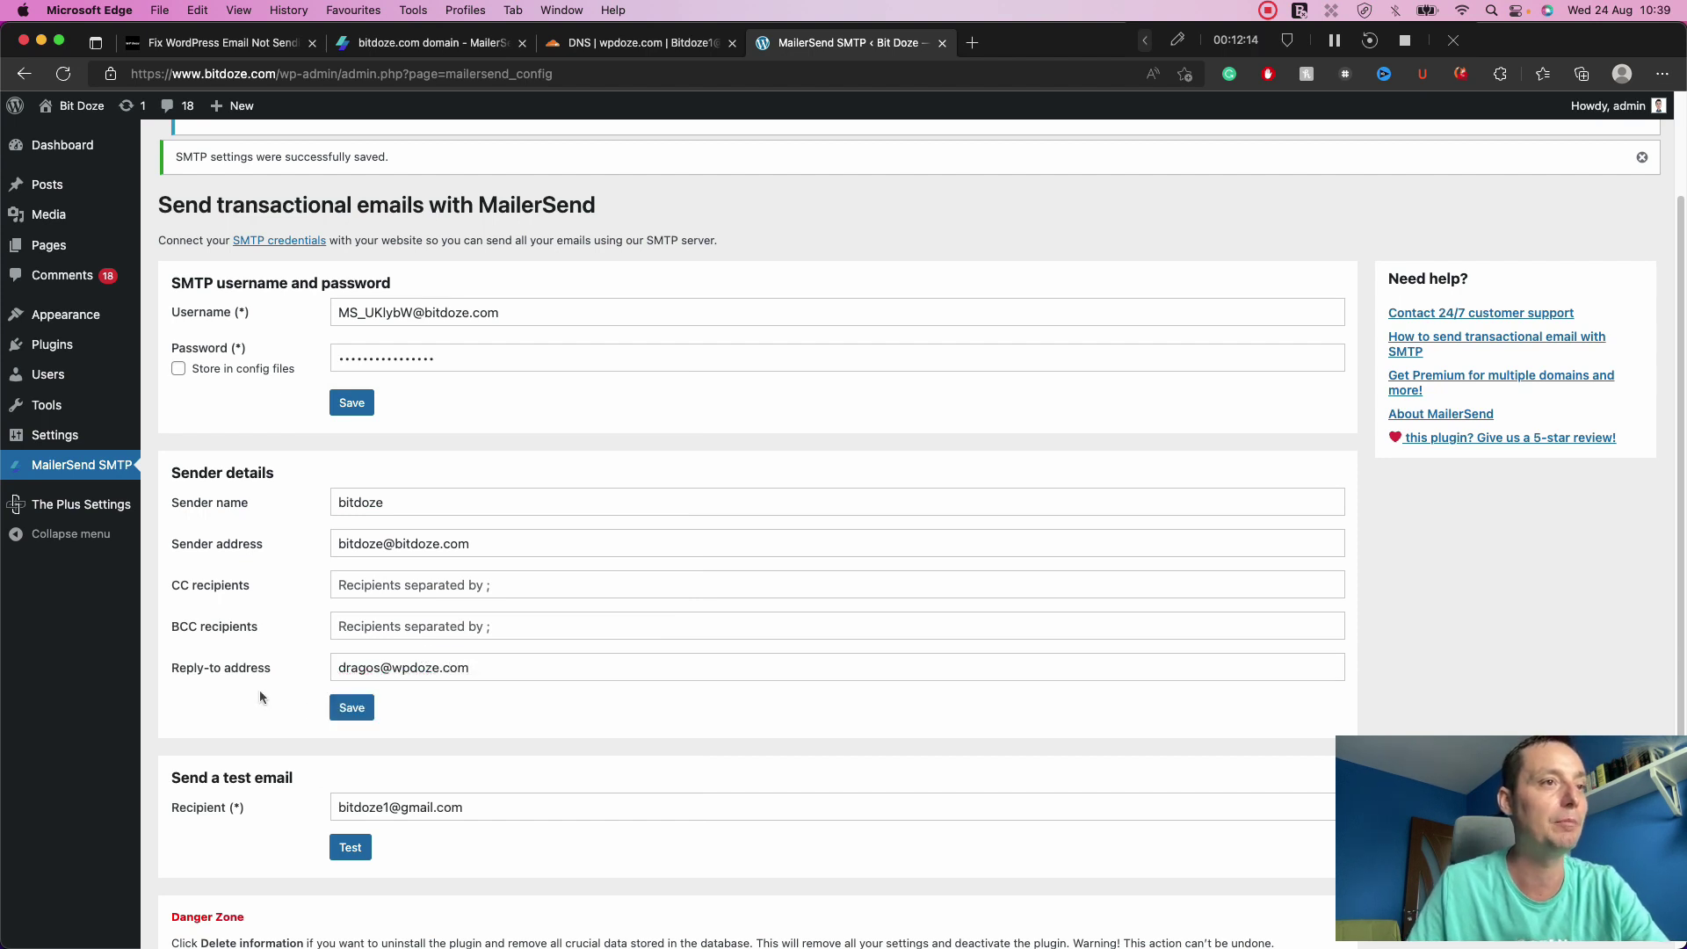
Save the MailerSend sender details.
{"action": "left_click", "coordinate": [352, 709]}
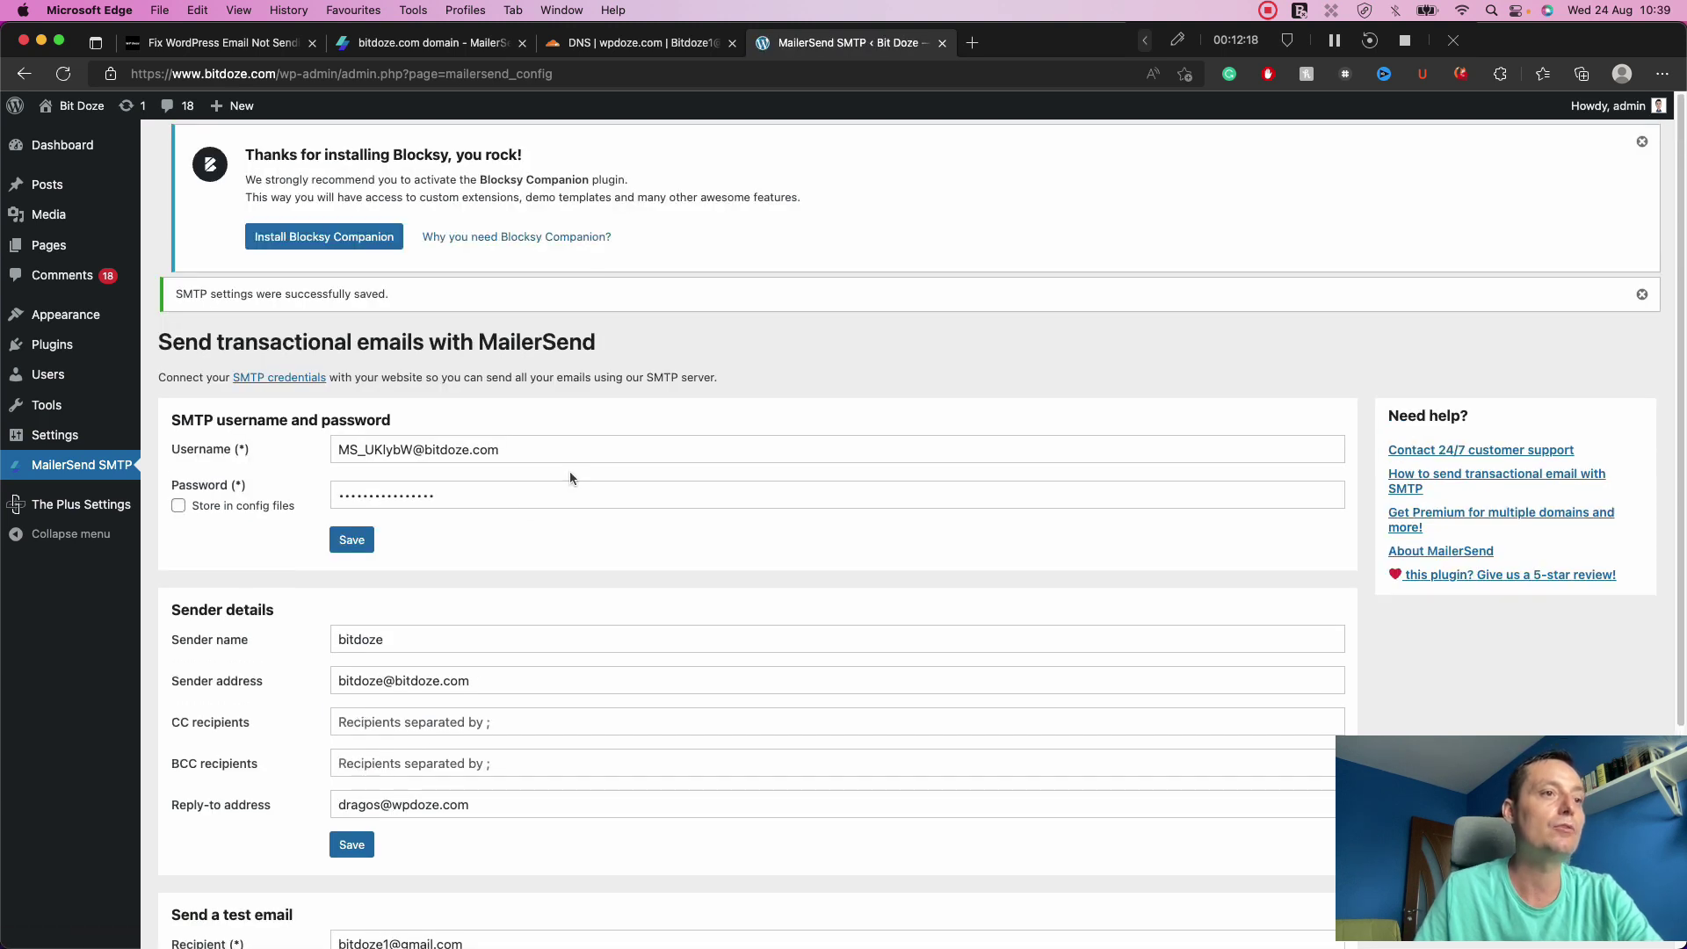
{"action": "scroll", "coordinate": [569, 471], "scroll_direction": "down", "scroll_amount": 3}
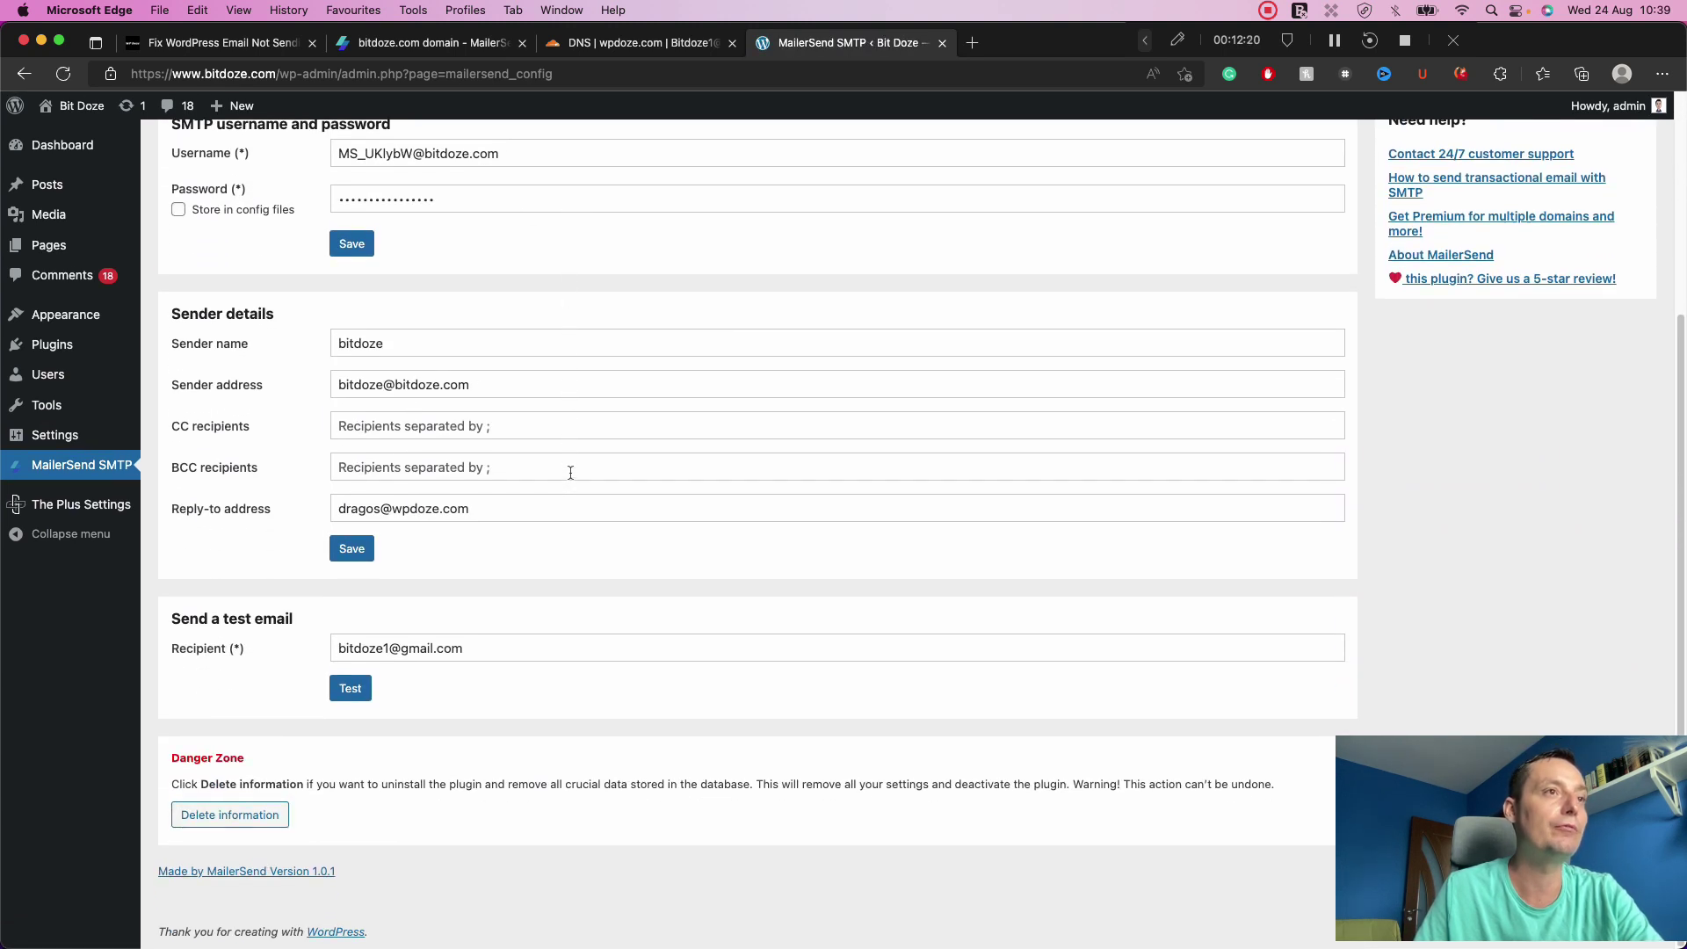
{"action": "scroll", "coordinate": [571, 471], "scroll_direction": "up", "scroll_amount": 2}
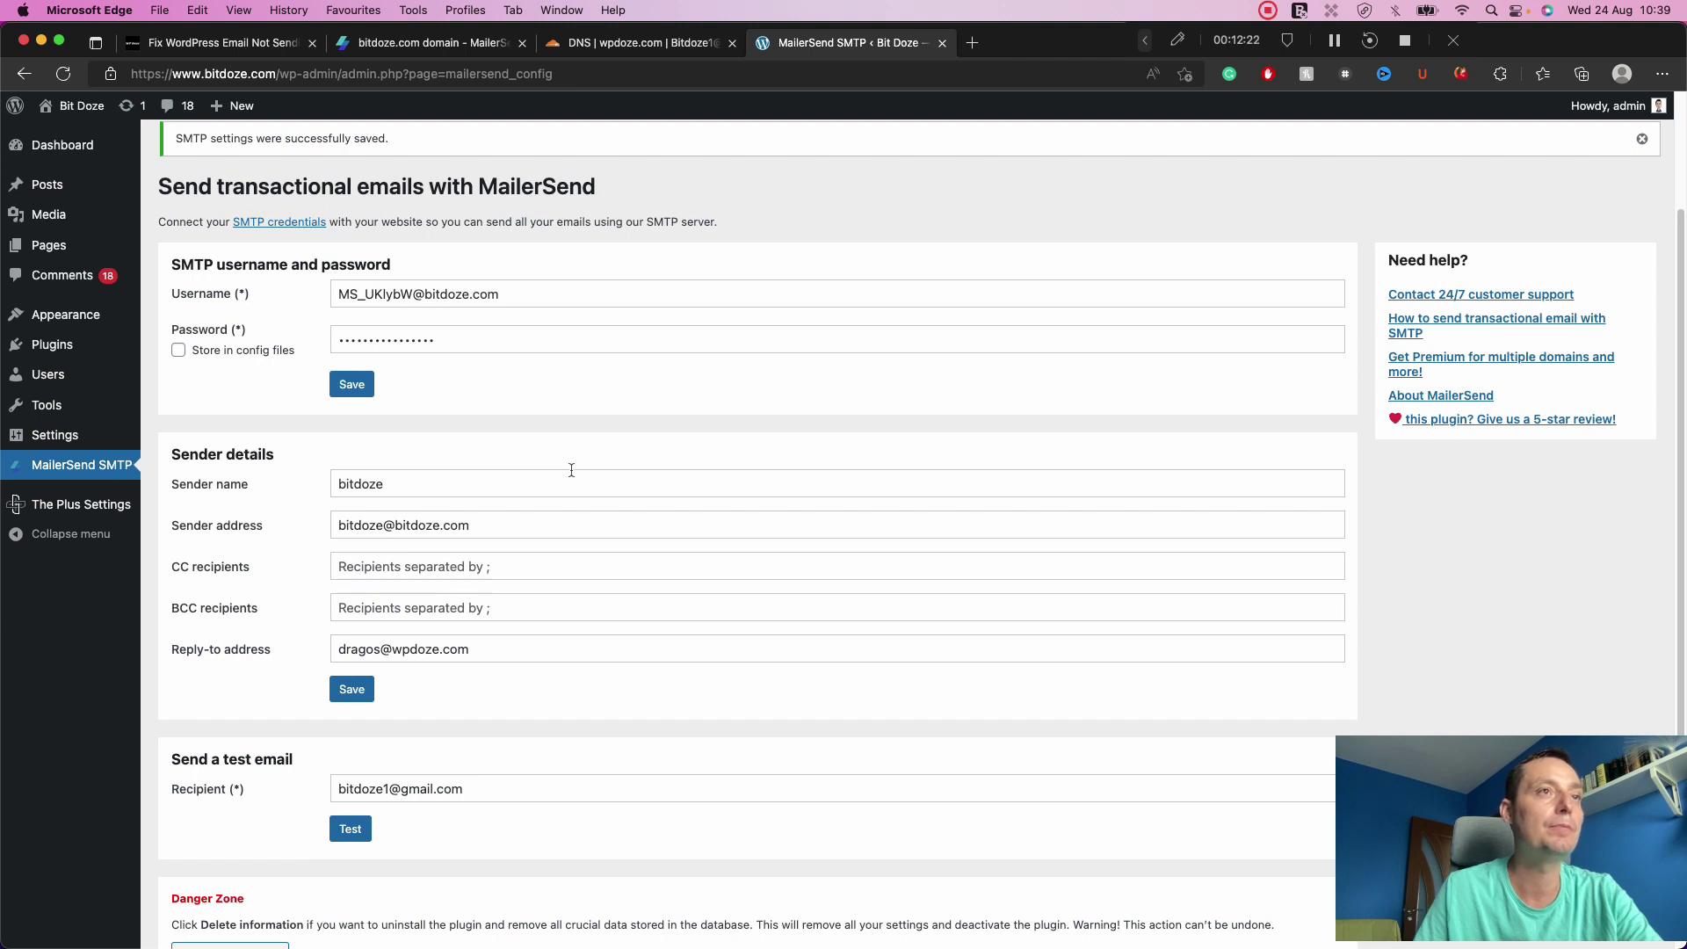
{"action": "scroll", "coordinate": [571, 471], "scroll_direction": "up", "scroll_amount": 3}
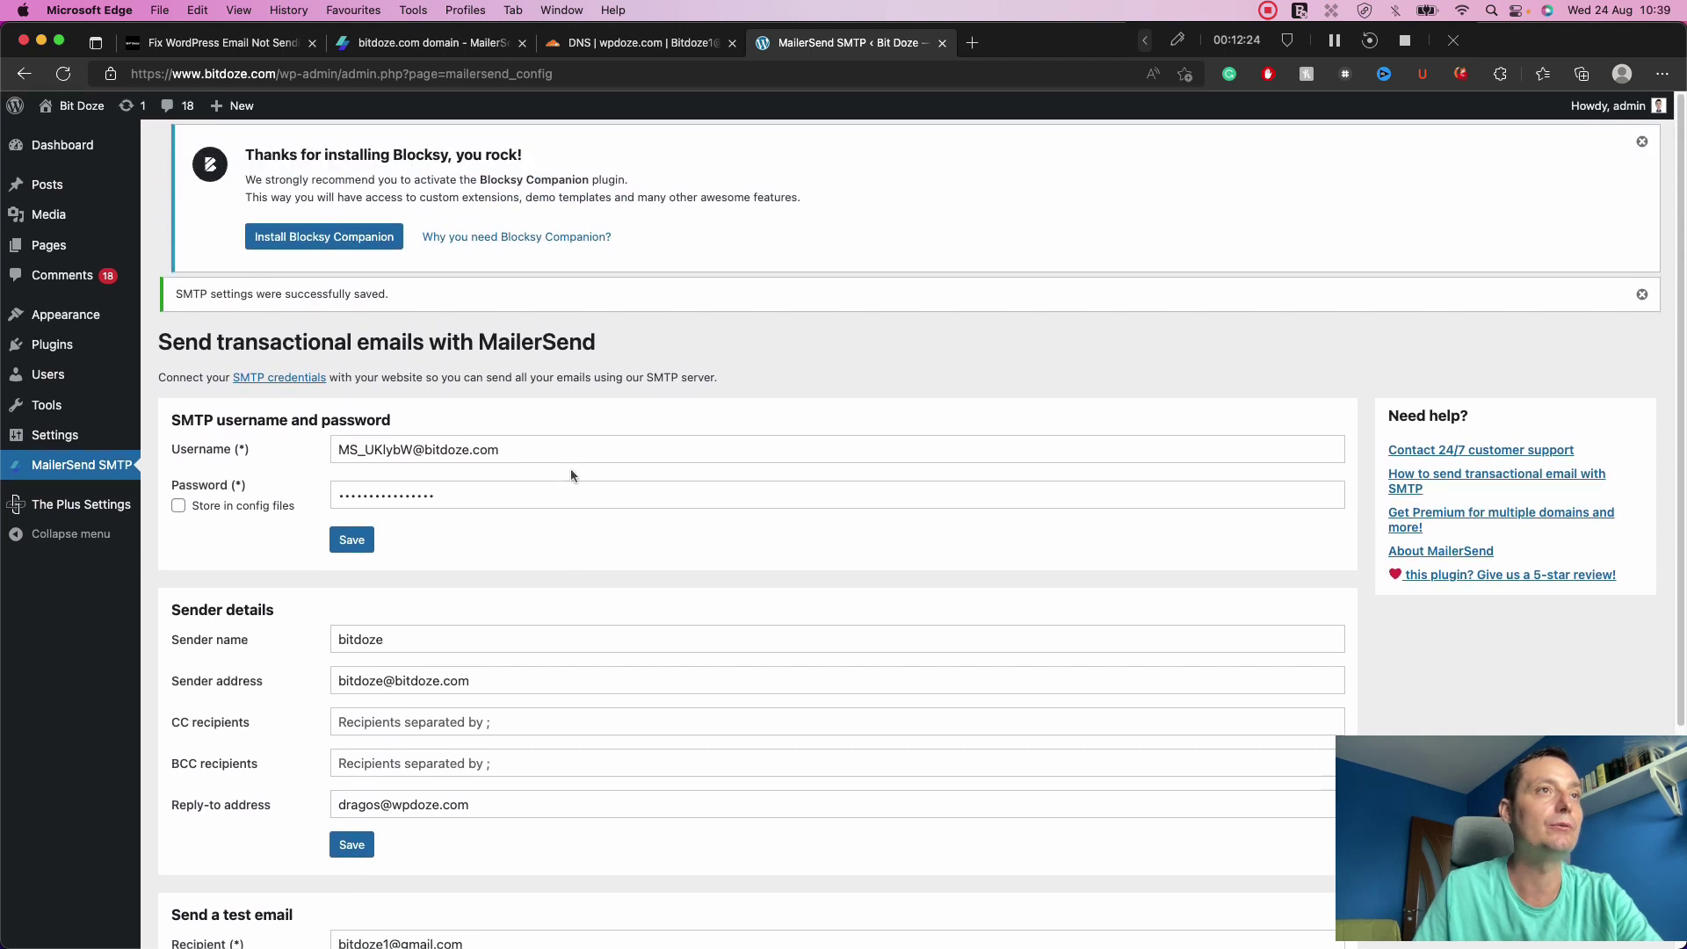
{"action": "scroll", "coordinate": [572, 470], "scroll_direction": "down", "scroll_amount": 6}
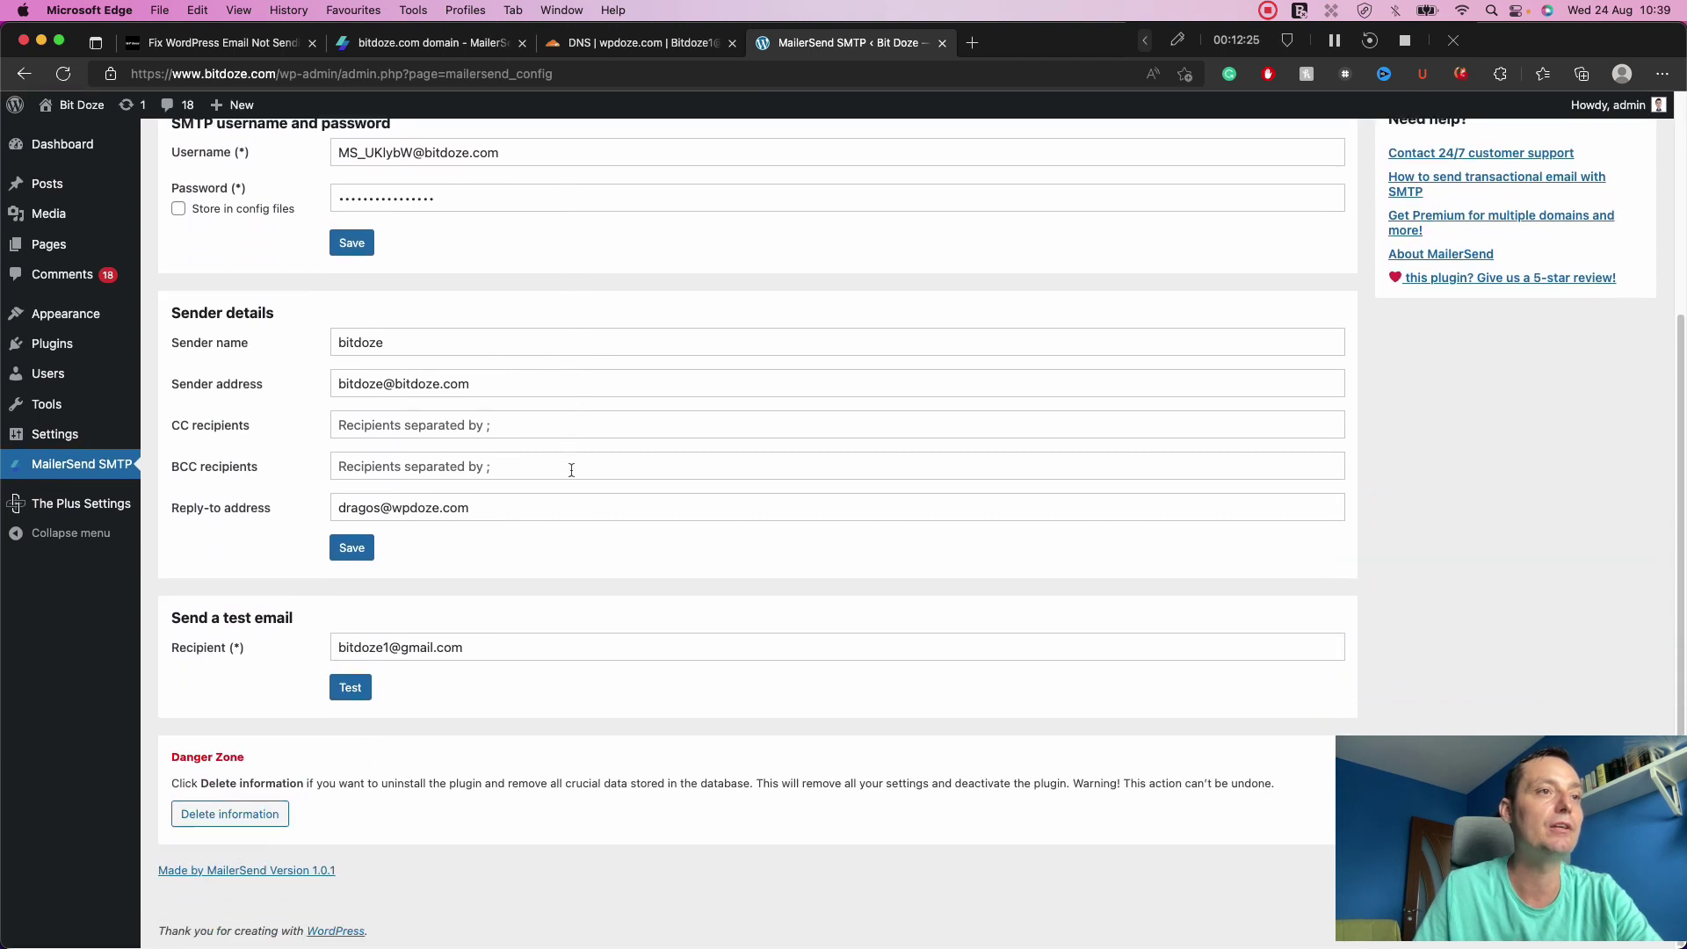
Check the test email recipient and send a test email, confirming it was sent successfully.
{"action": "left_click", "coordinate": [485, 648]}
{"action": "left_click", "coordinate": [563, 594]}
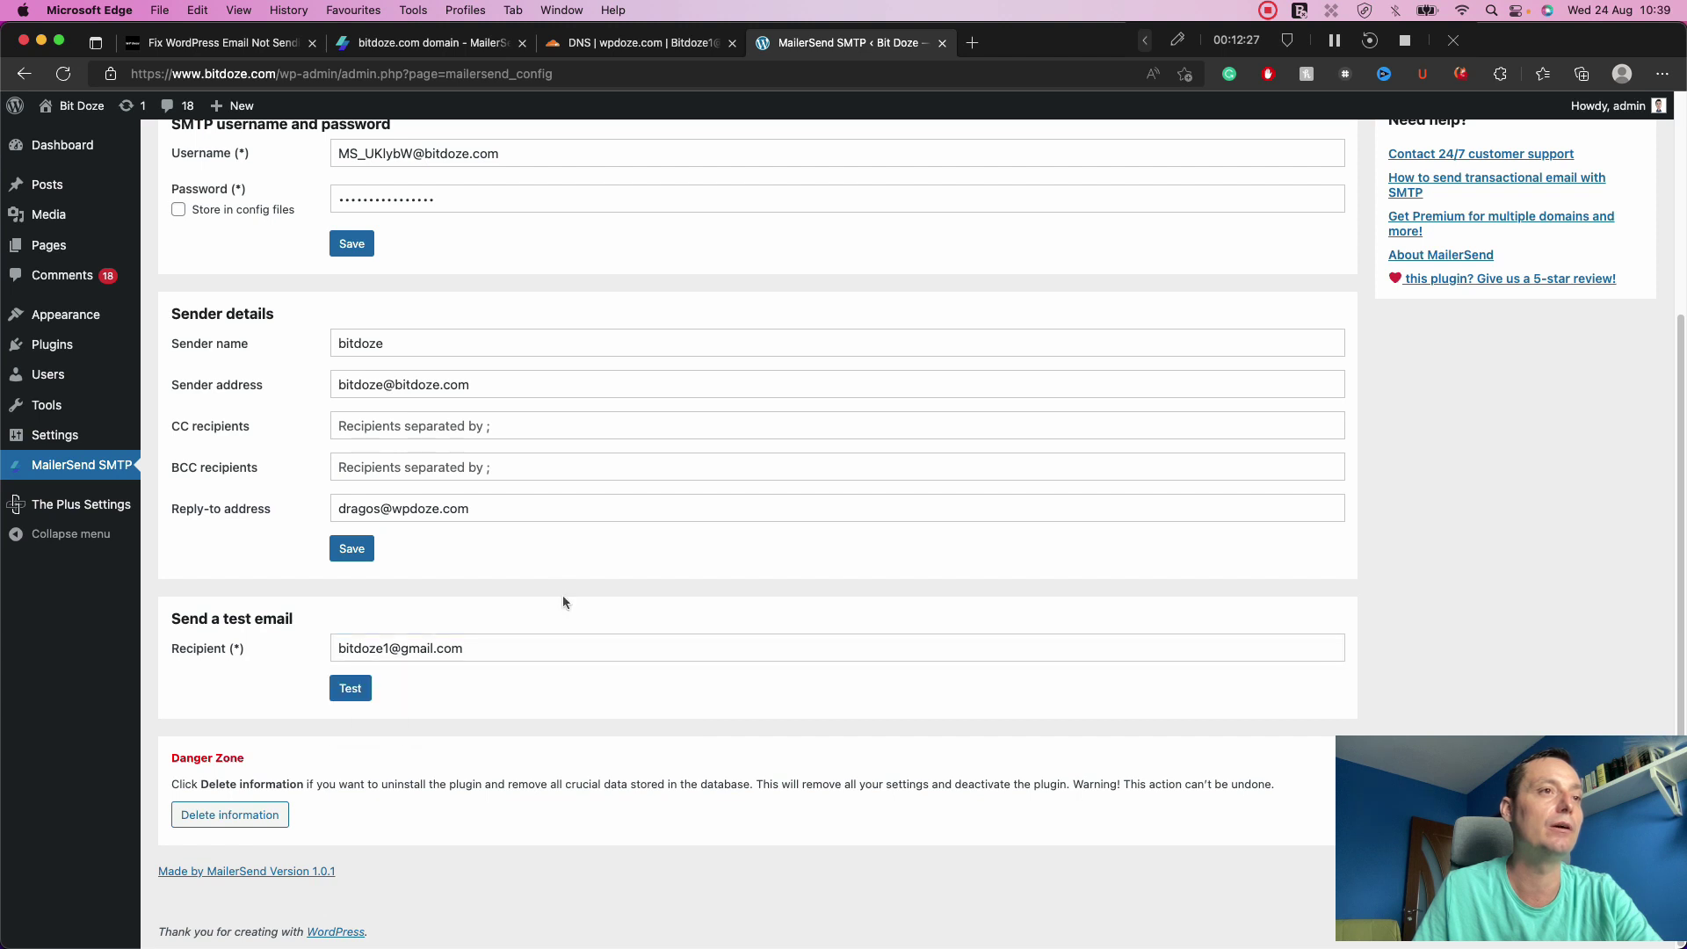
{"action": "left_click", "coordinate": [364, 693]}
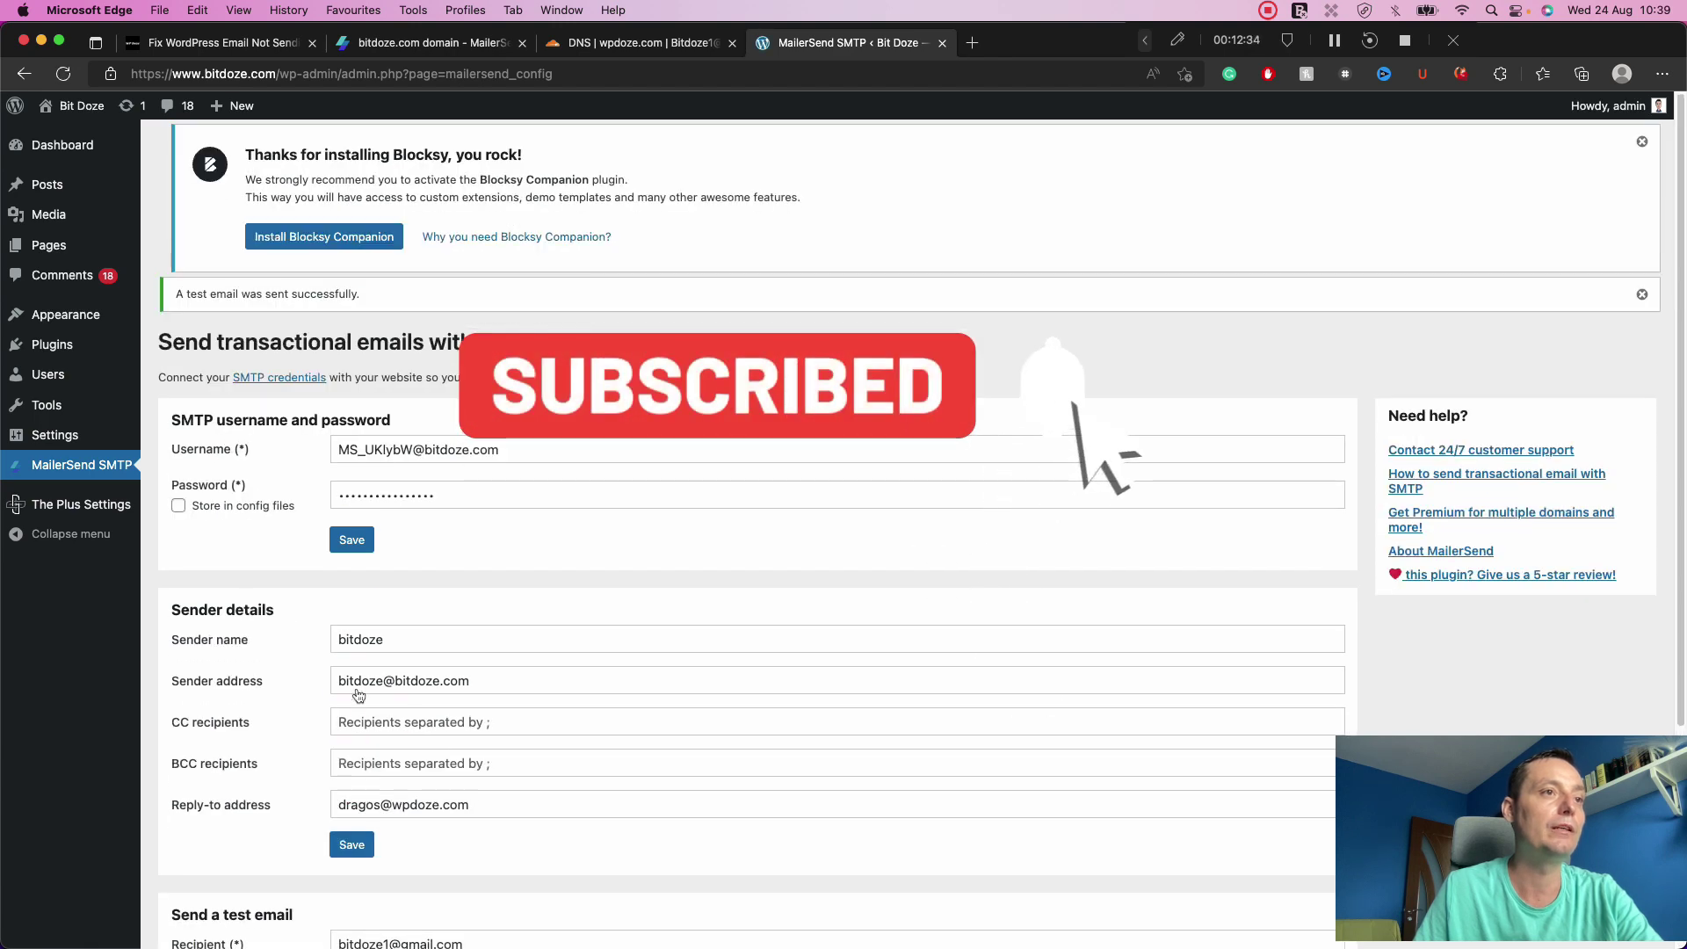
{"action": "scroll", "coordinate": [568, 518], "scroll_direction": "down", "scroll_amount": 2}
{"action": "scroll", "coordinate": [568, 522], "scroll_direction": "up", "scroll_amount": 2}
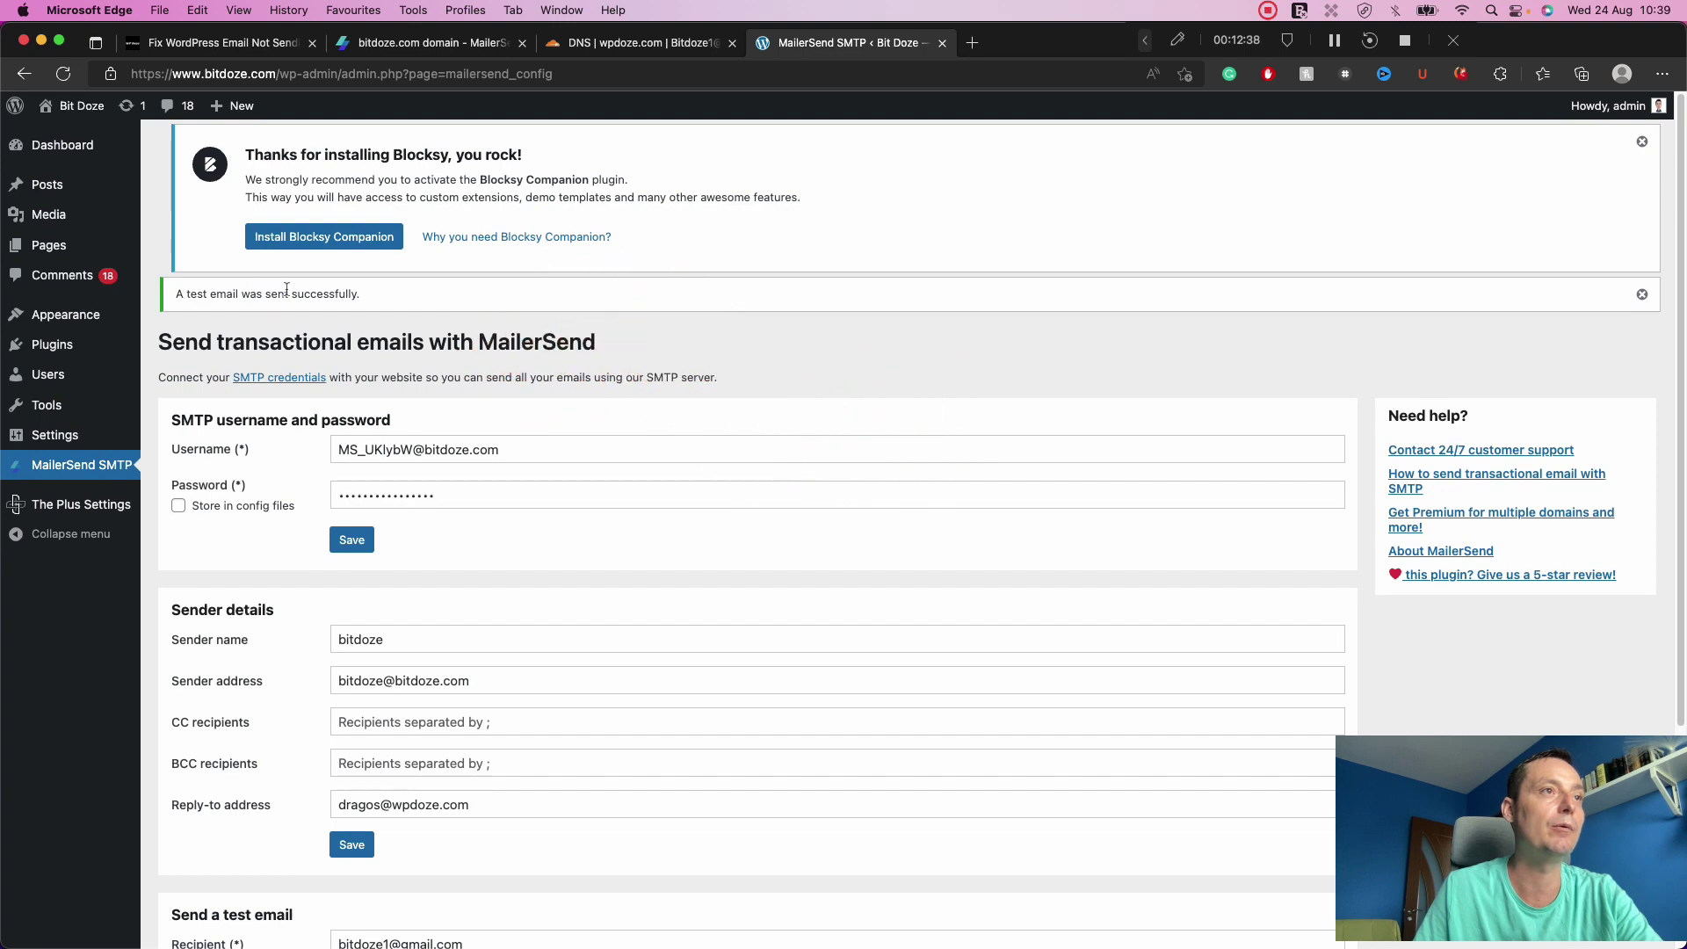
Open Gmail in a new tab, read the full 'Welcome to MailerSend SMTP!' email, then return to WordPress.
{"action": "left_click", "coordinate": [973, 42]}
{"action": "type", "text": "mail"}
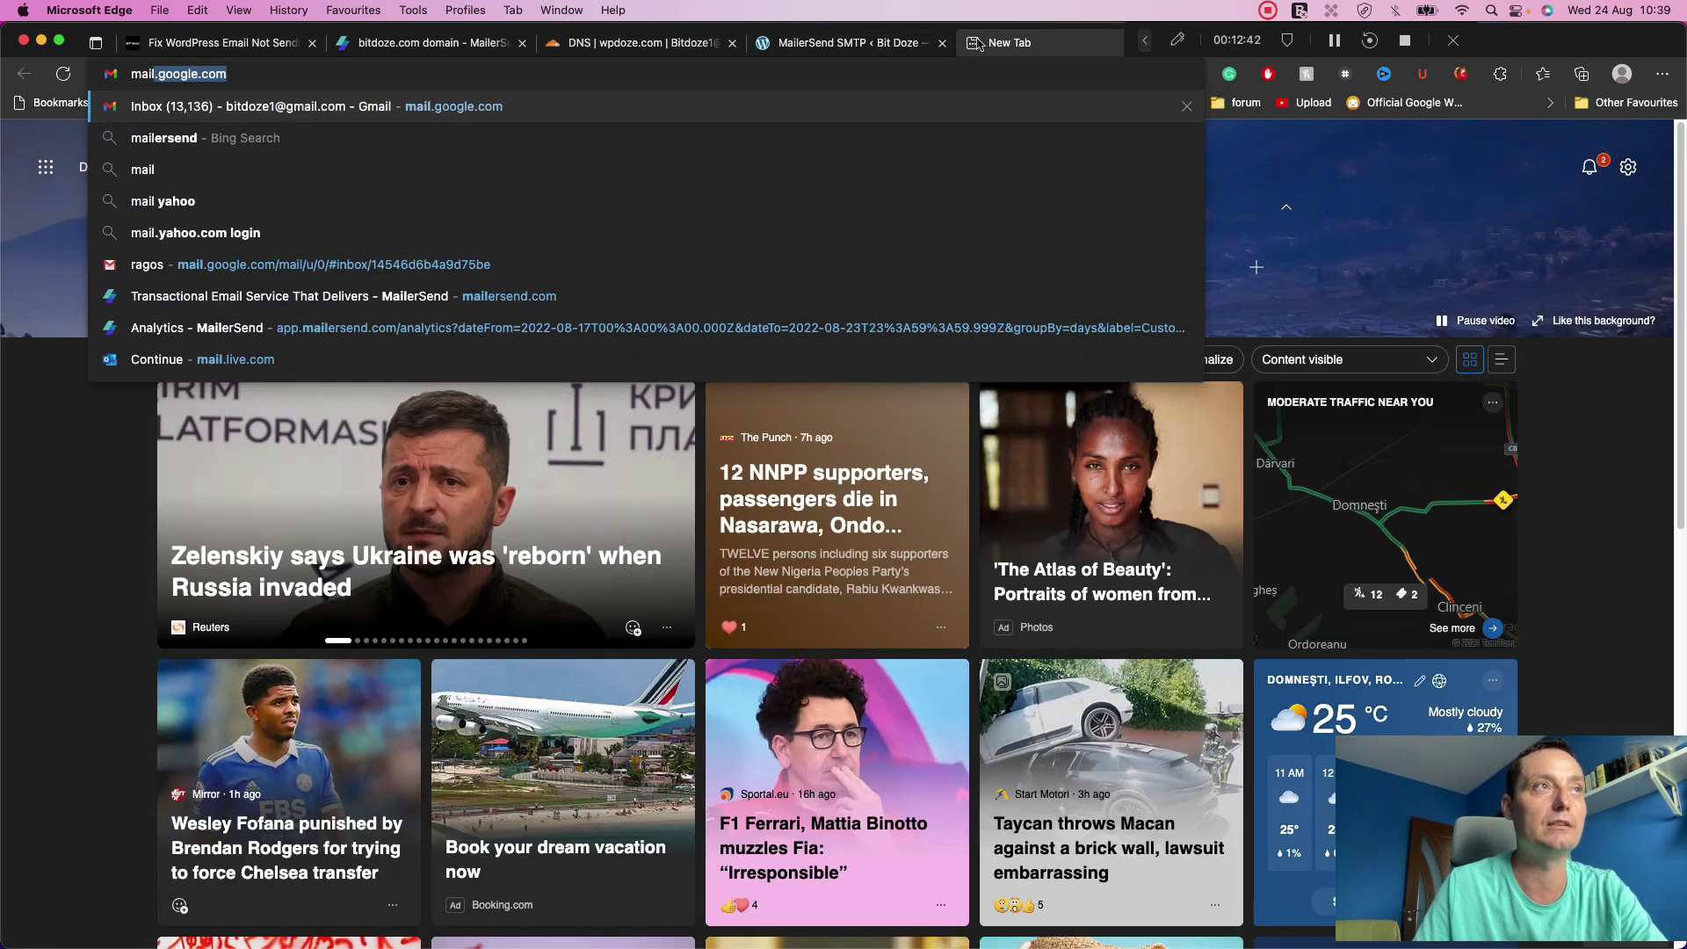
{"action": "key", "text": "Return"}
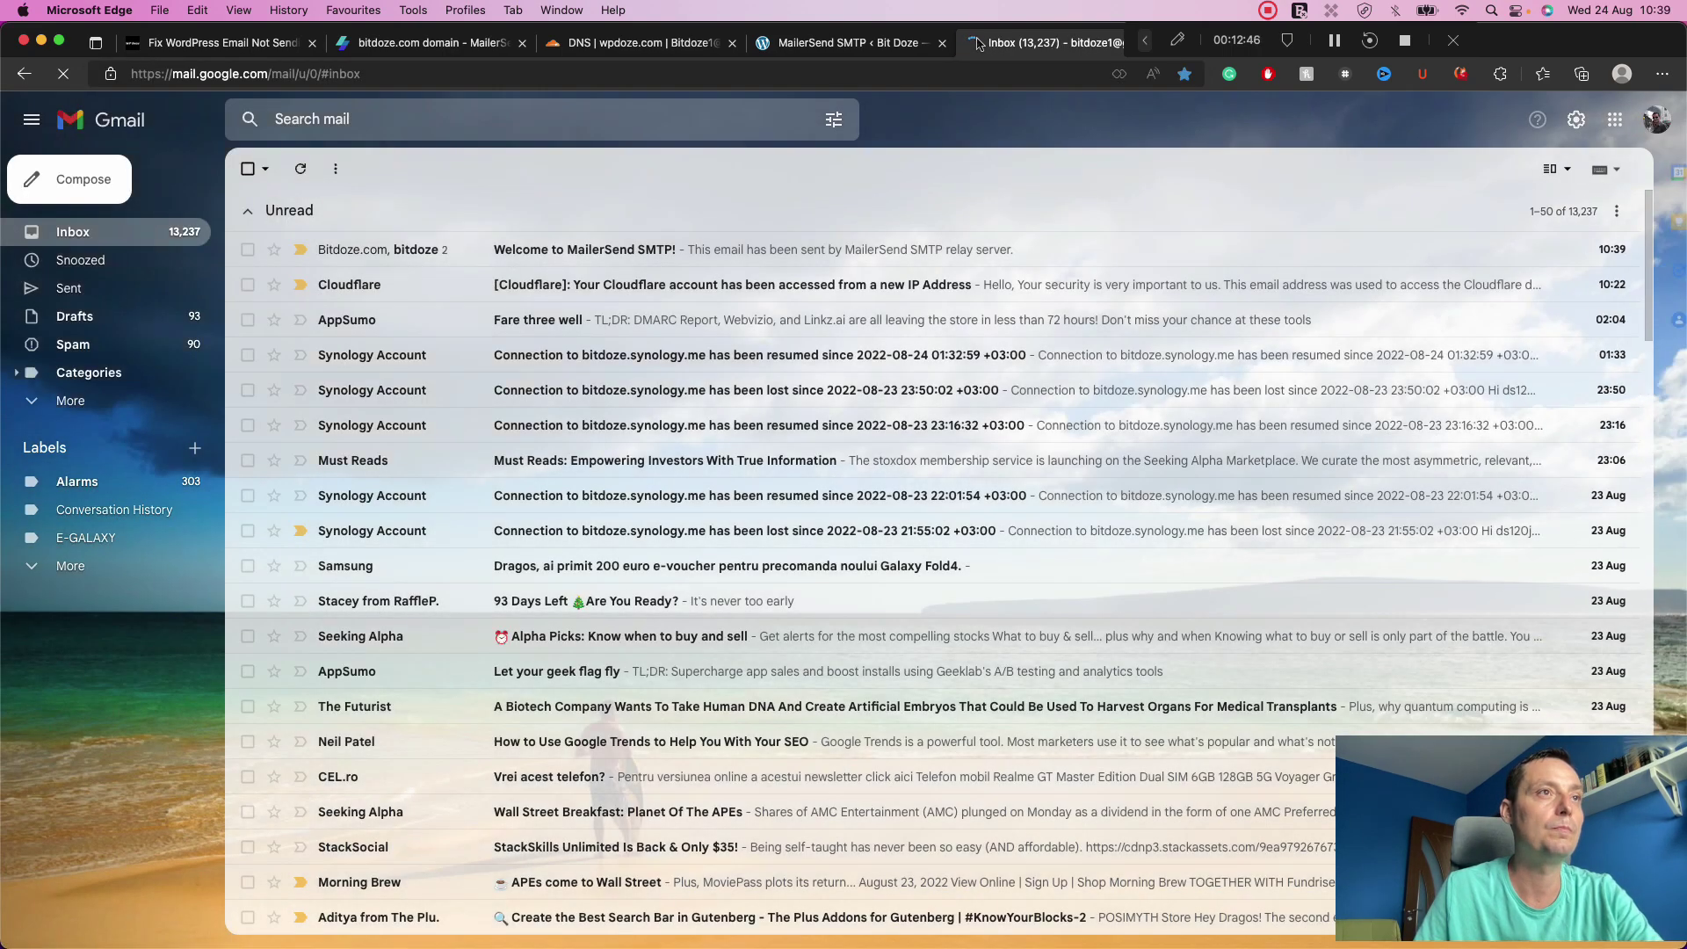
{"action": "left_click", "coordinate": [499, 252]}
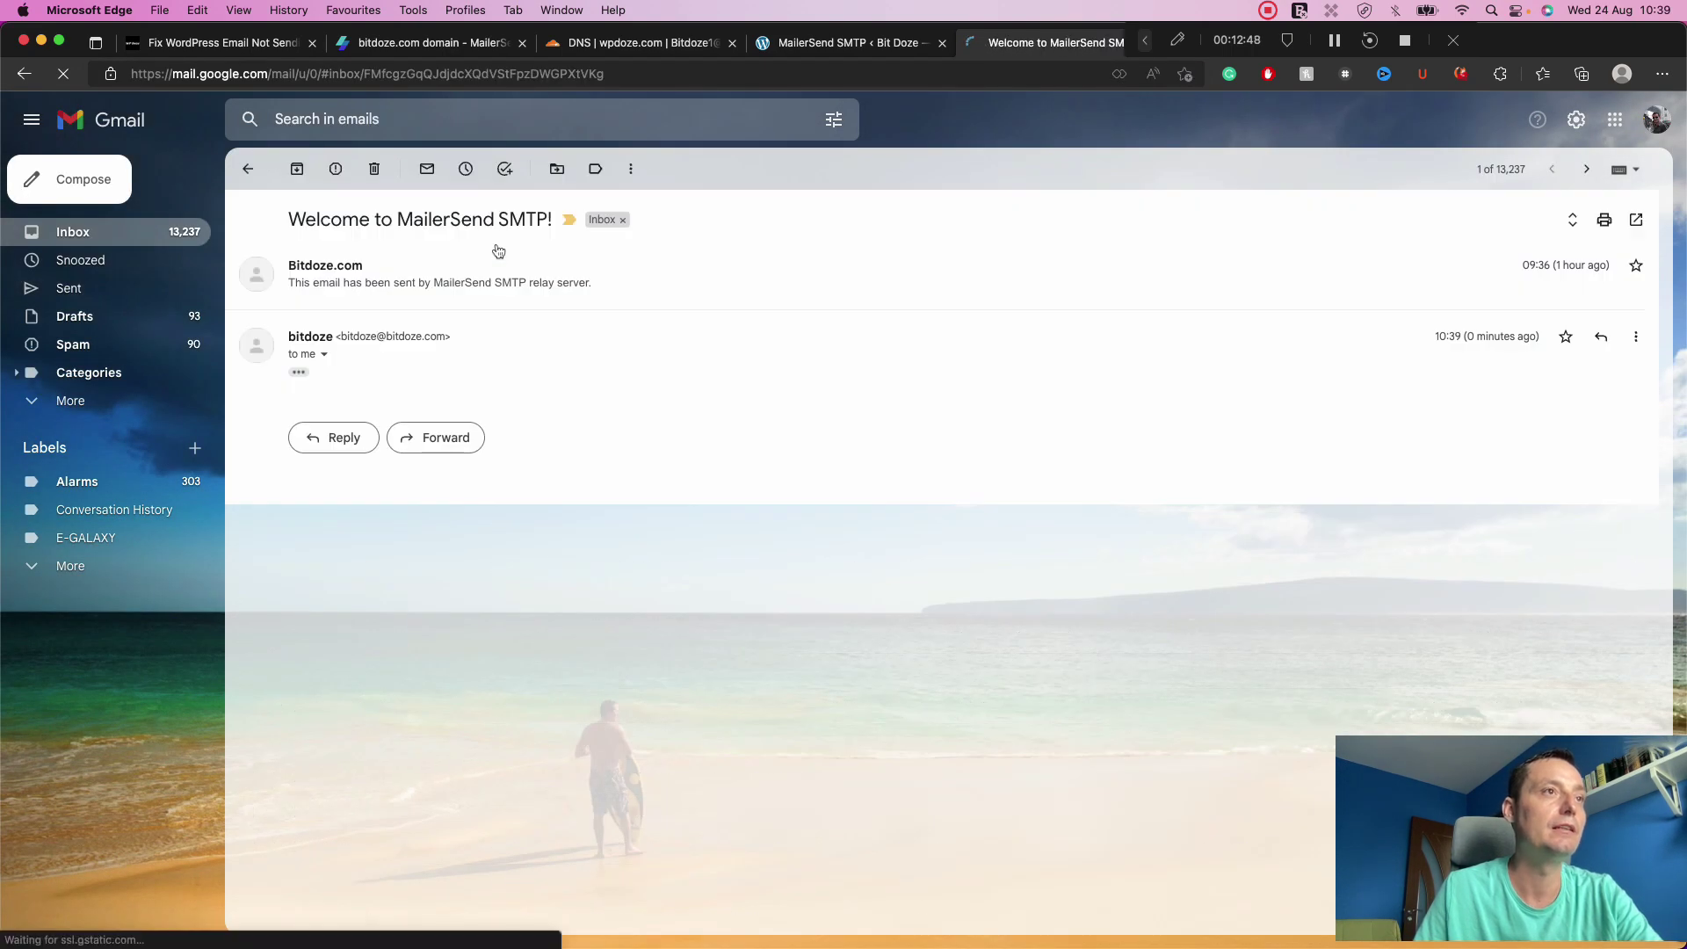
{"action": "left_click", "coordinate": [297, 374]}
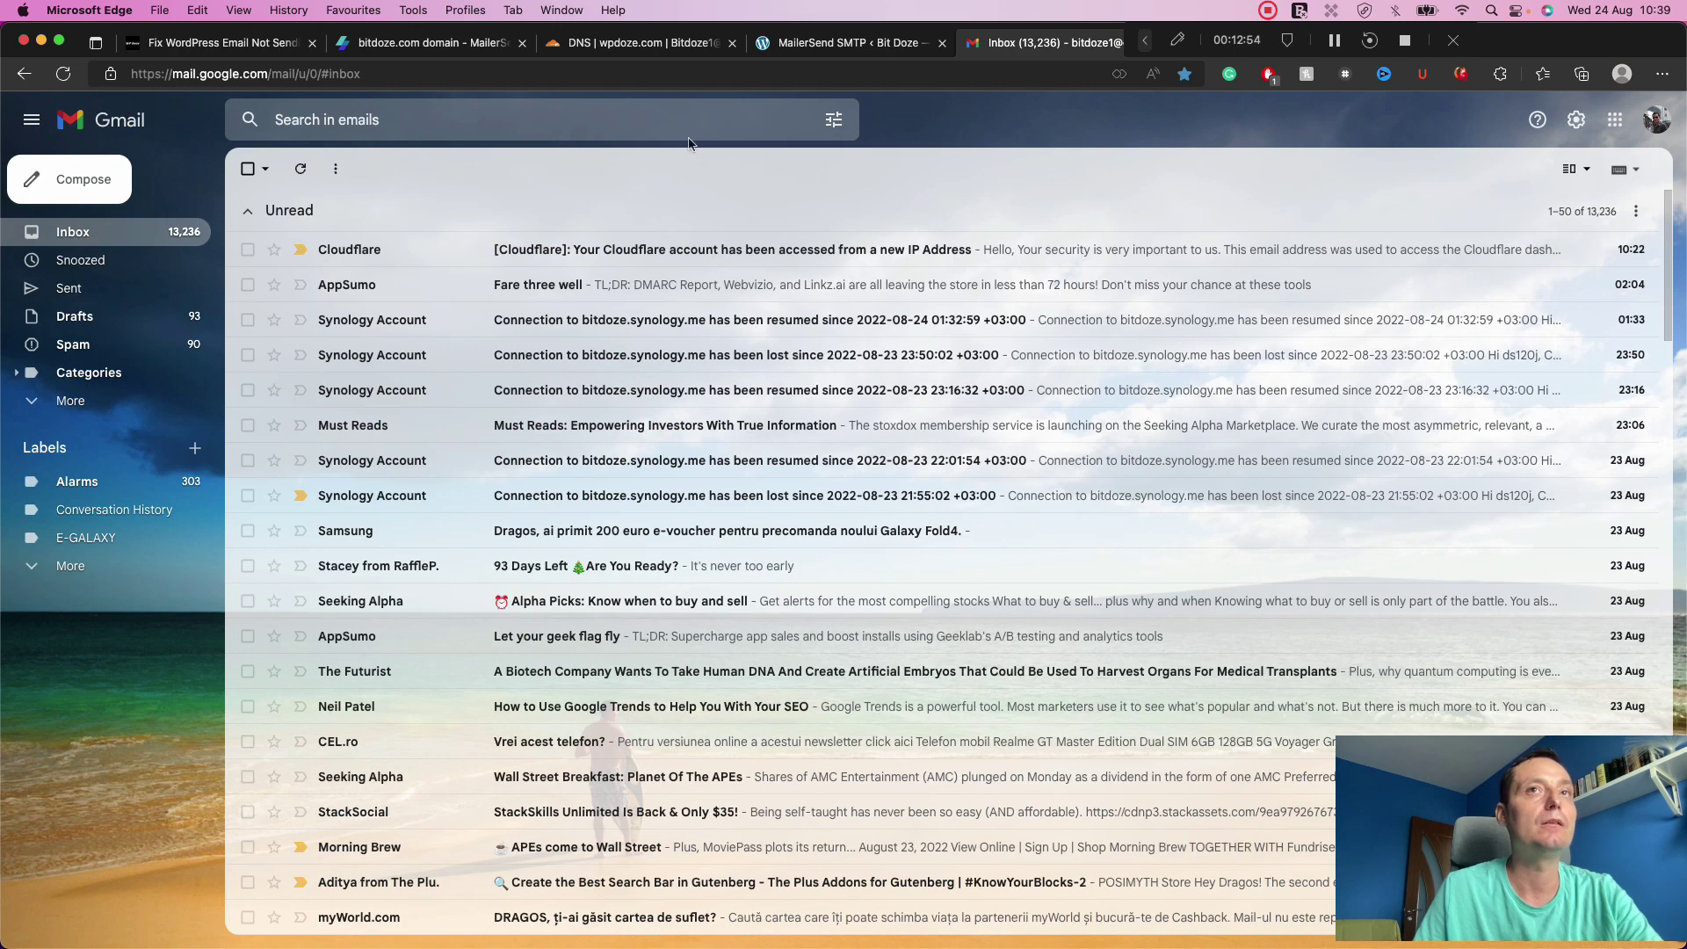
{"action": "left_click", "coordinate": [866, 44]}
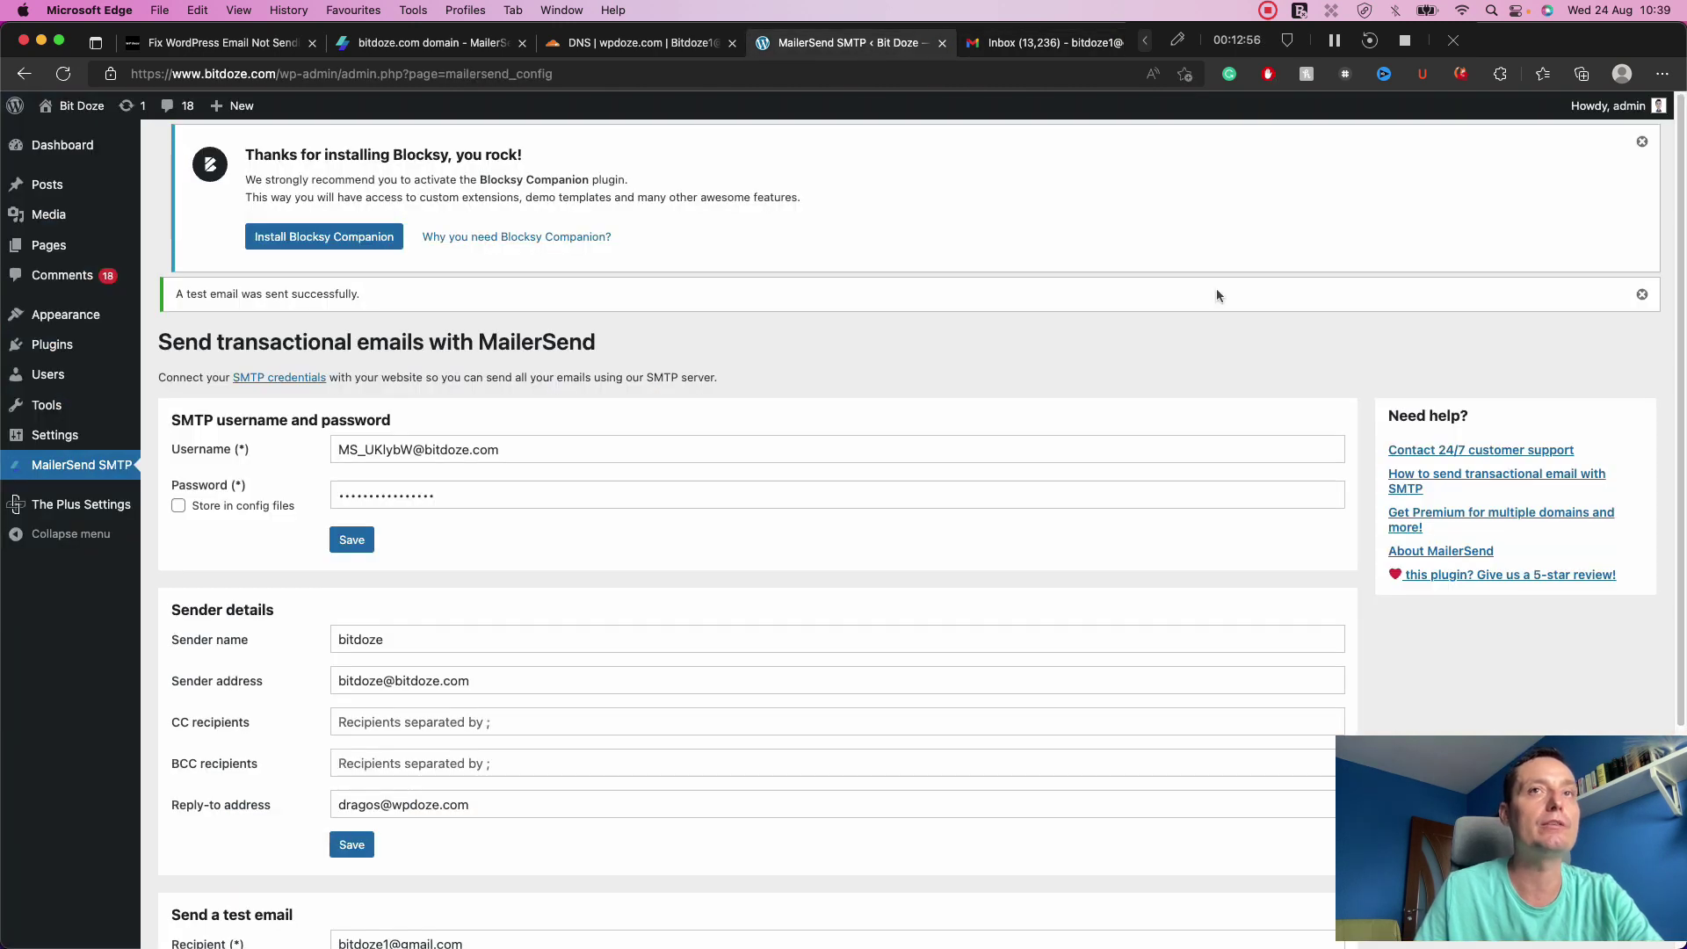
Log out of WordPress, request a password reset for the admin's Gmail address, then return to Gmail.
{"action": "mouse_move", "coordinate": [1624, 105]}
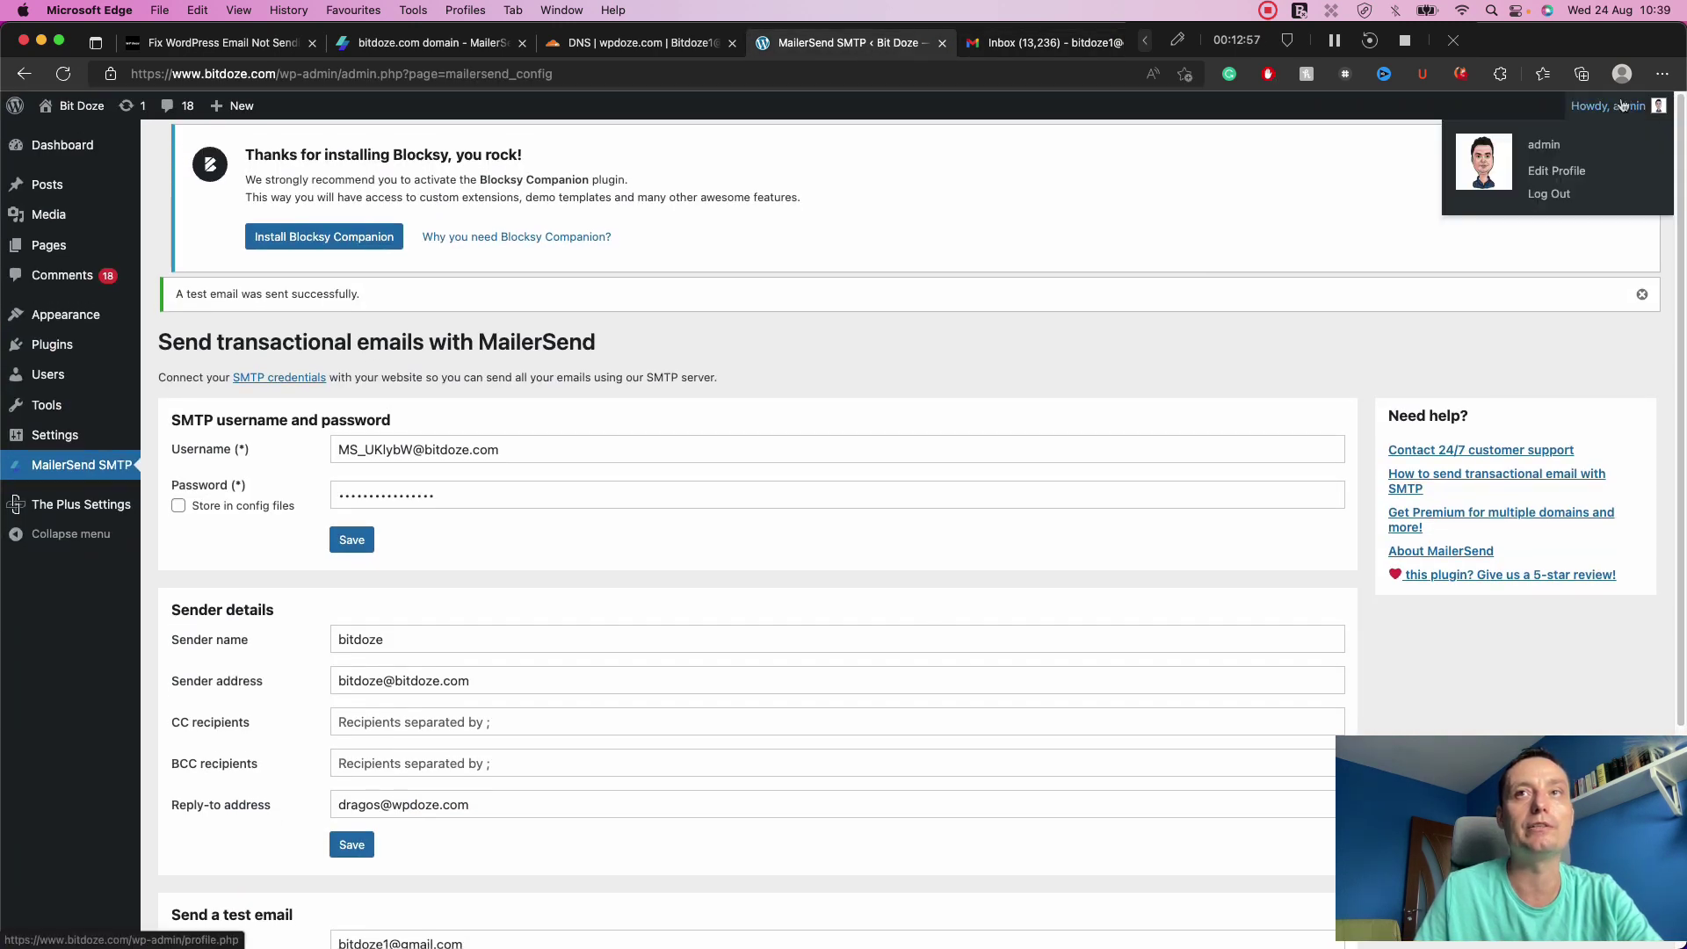
{"action": "left_click", "coordinate": [1547, 195]}
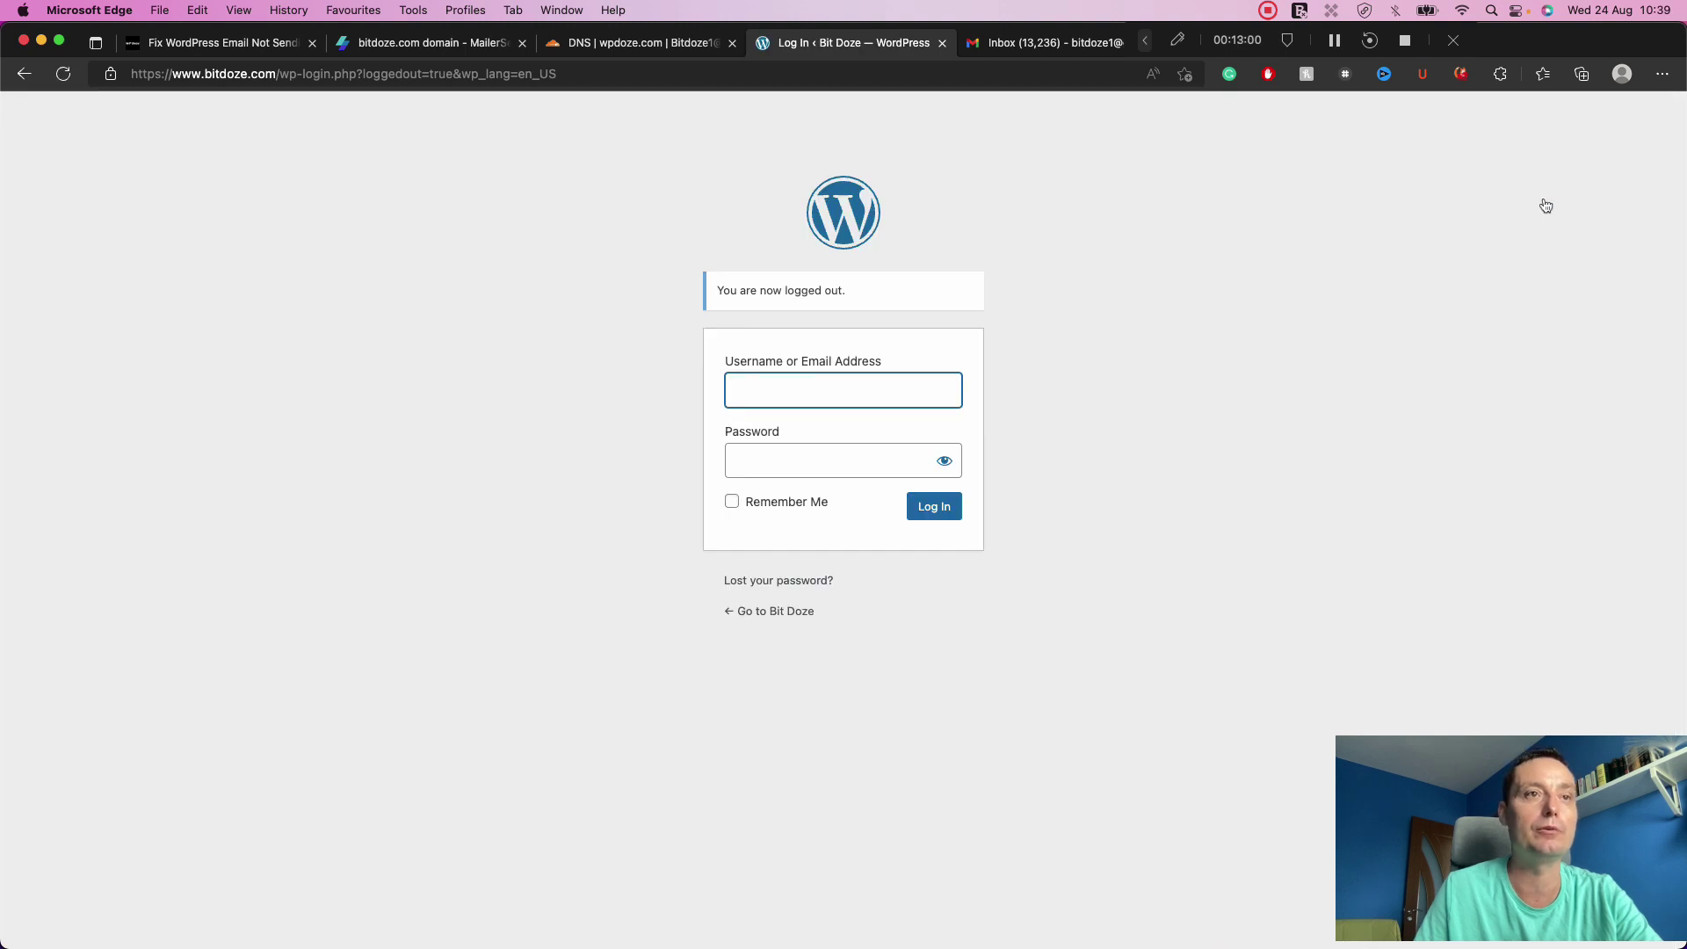
{"action": "left_click", "coordinate": [802, 581]}
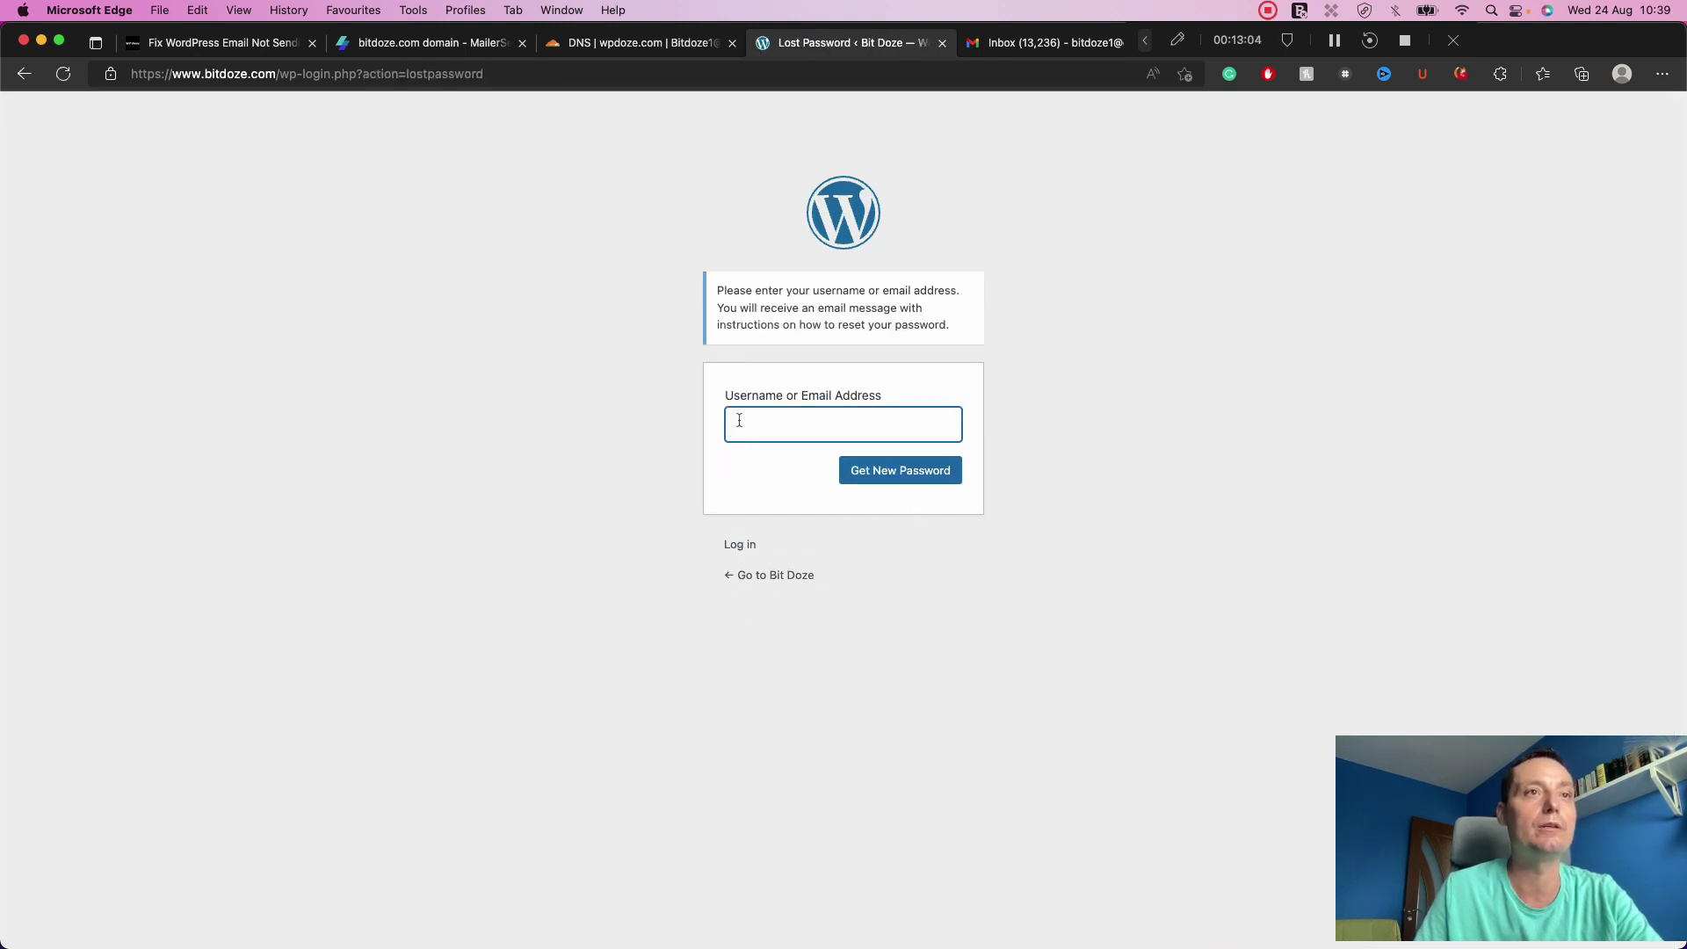
{"action": "left_click", "coordinate": [739, 420]}
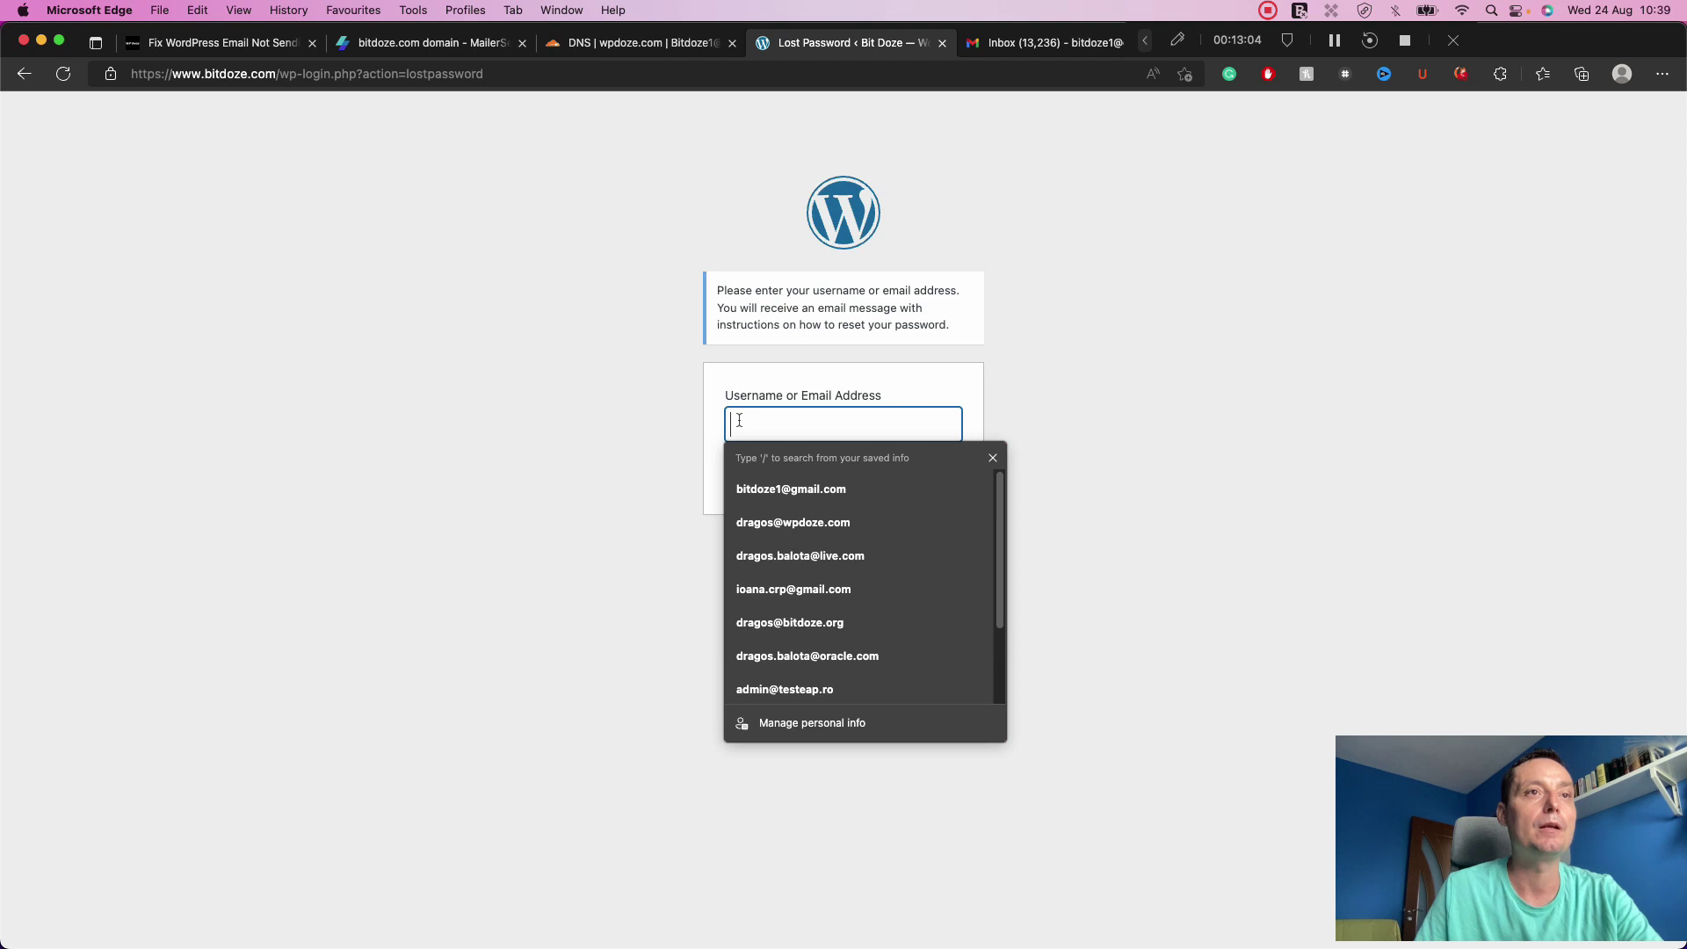
{"action": "left_click", "coordinate": [791, 485]}
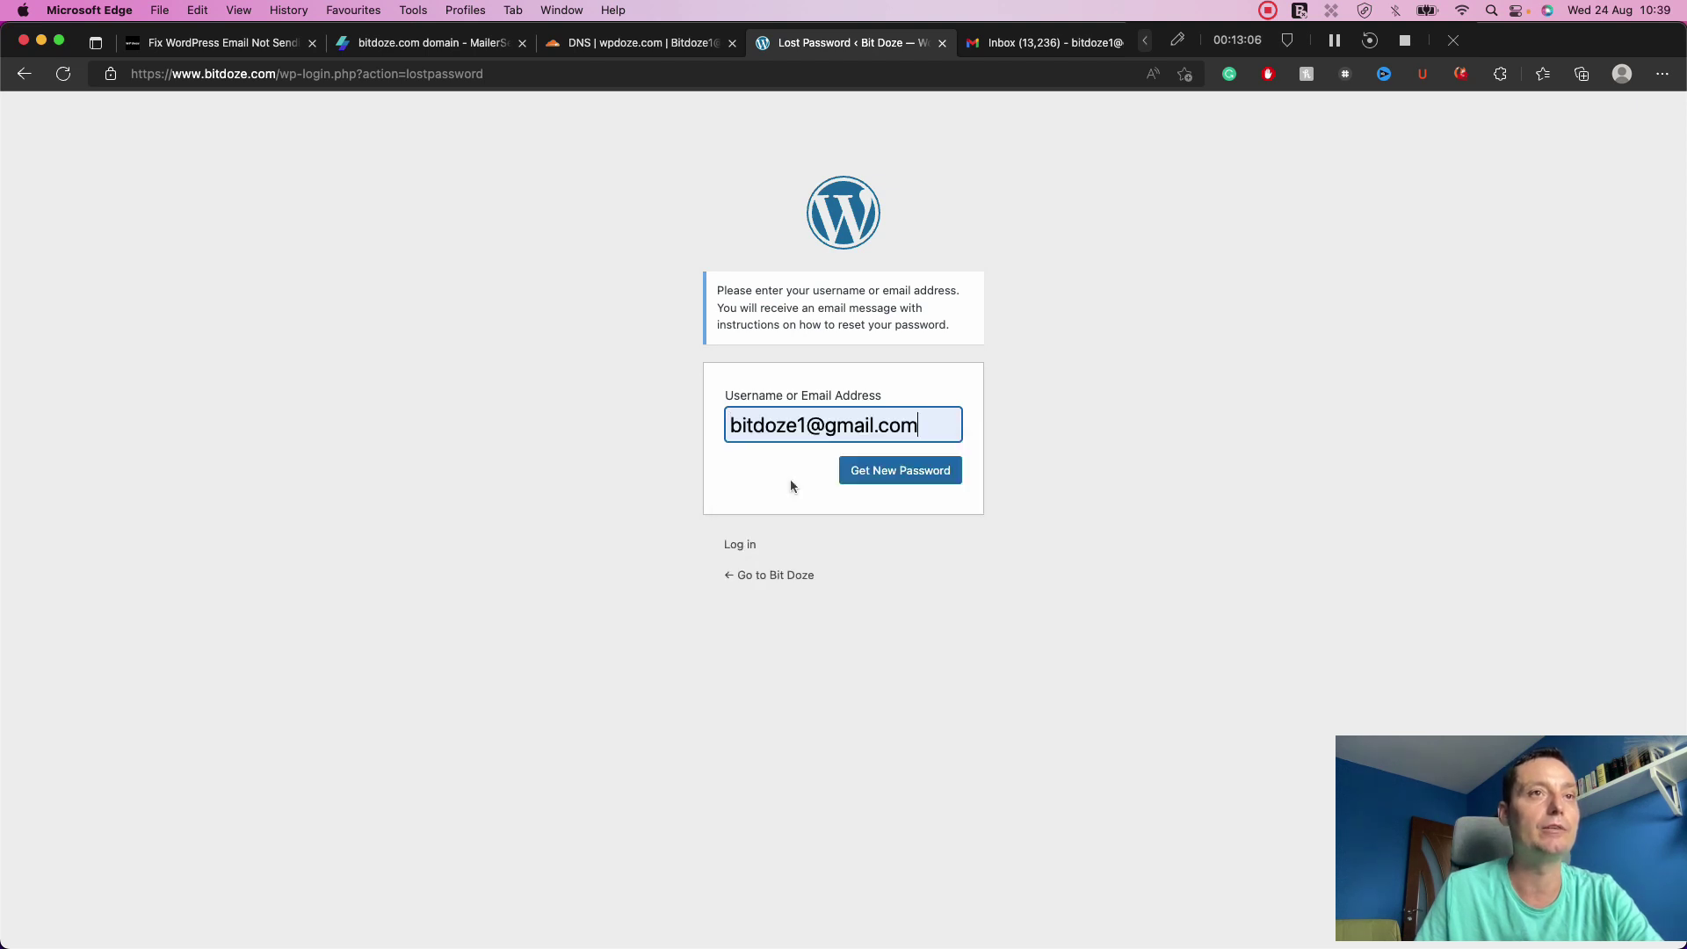
{"action": "left_click", "coordinate": [921, 468]}
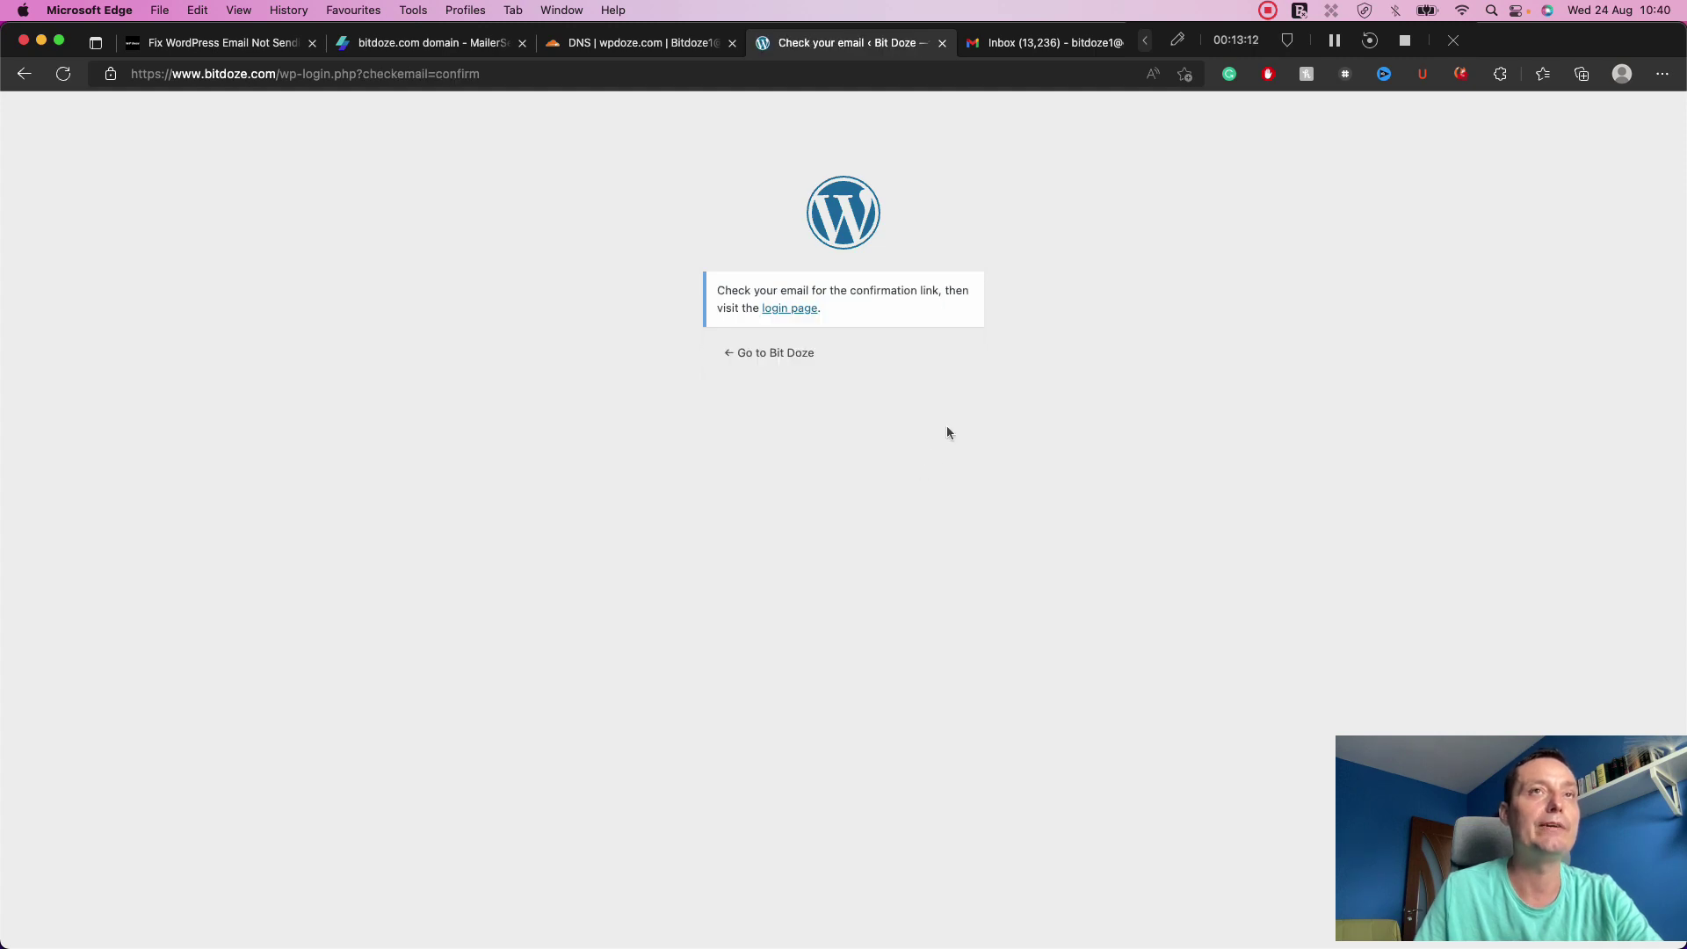
{"action": "left_click", "coordinate": [1024, 44]}
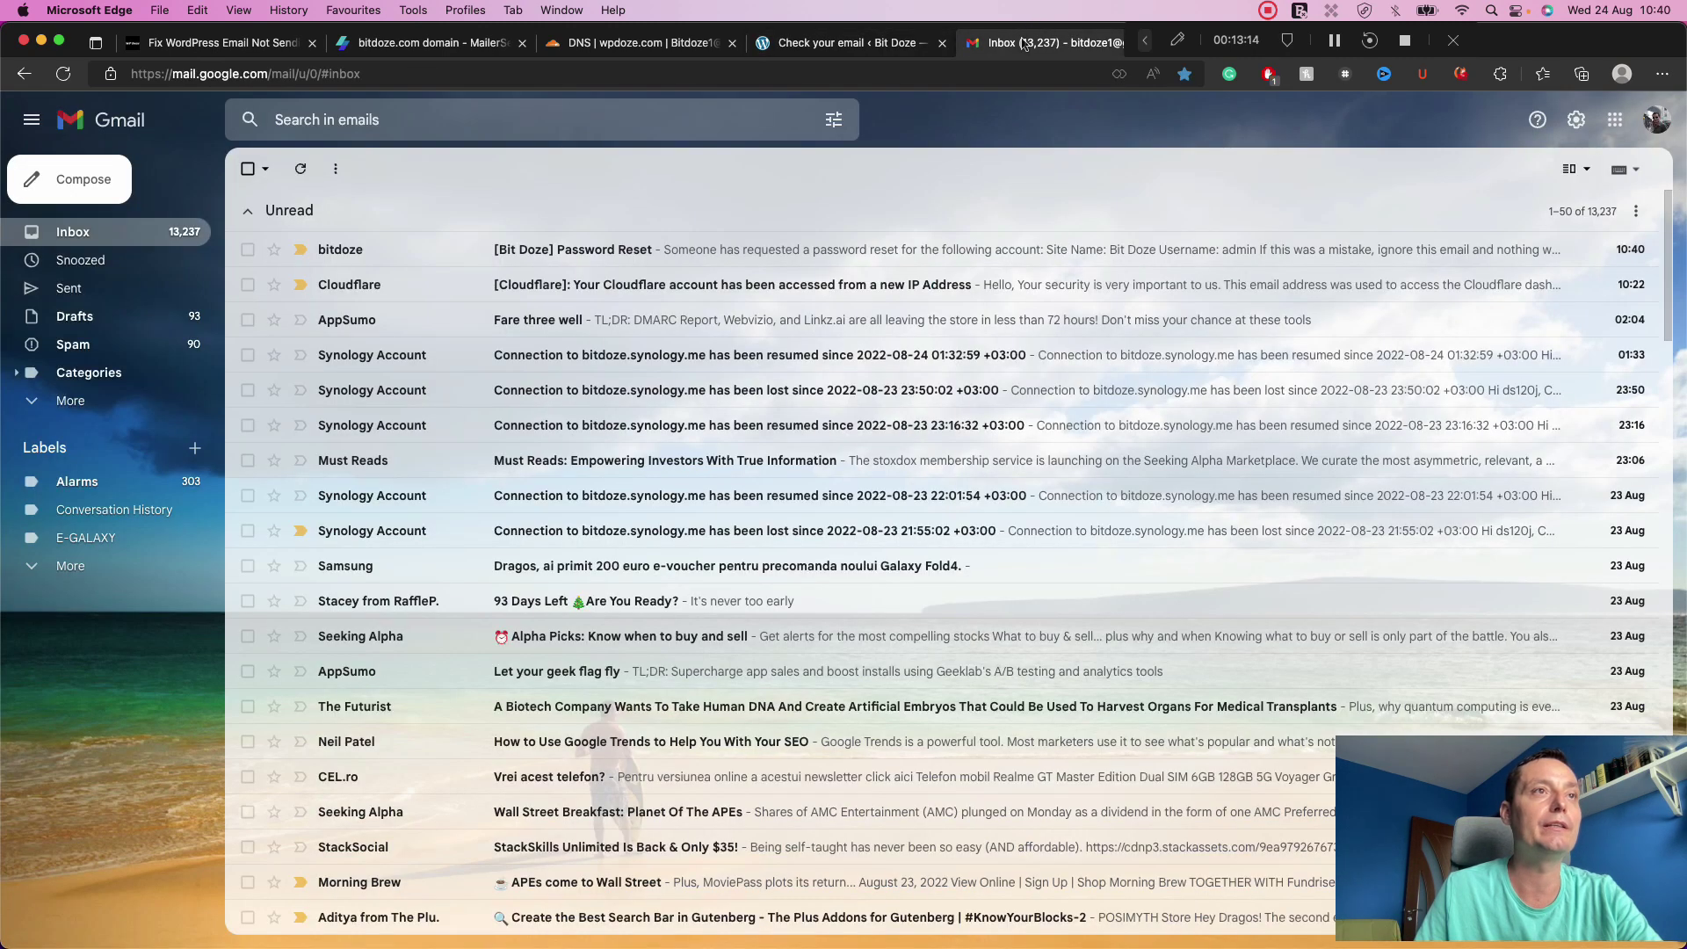
Inspect the '[Bit Doze] Password Reset' email's sender and reply-to addresses, then switch to MailerSend's bitdoze.com domain page.
{"action": "left_click", "coordinate": [585, 252]}
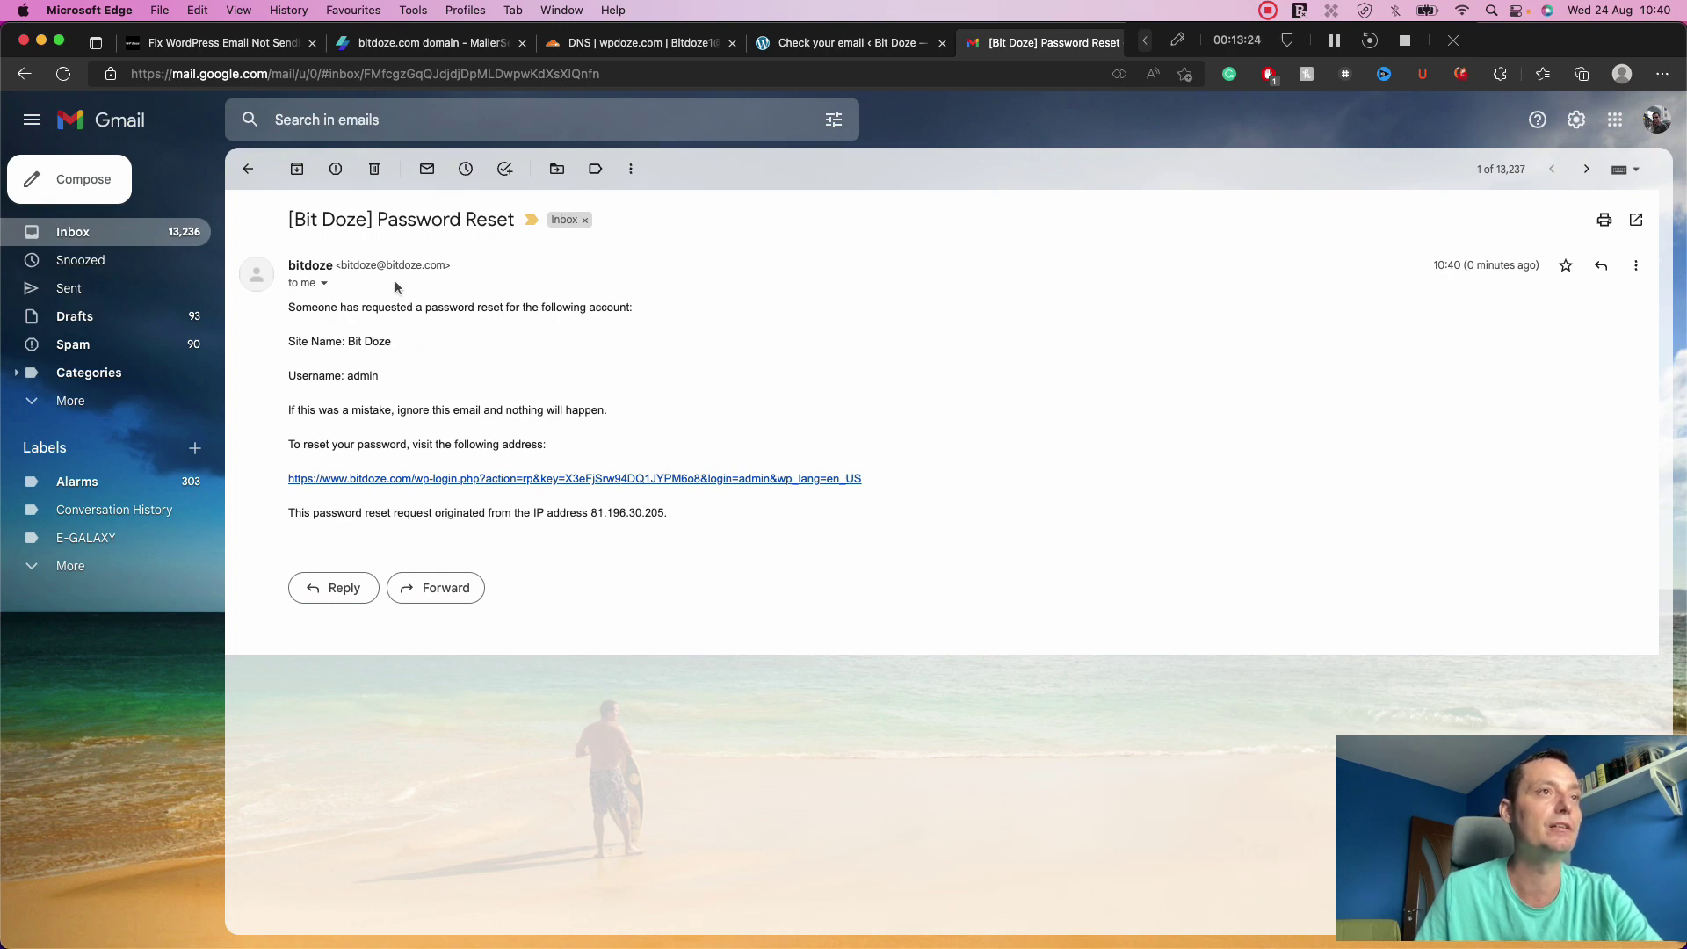
{"action": "left_click", "coordinate": [325, 286]}
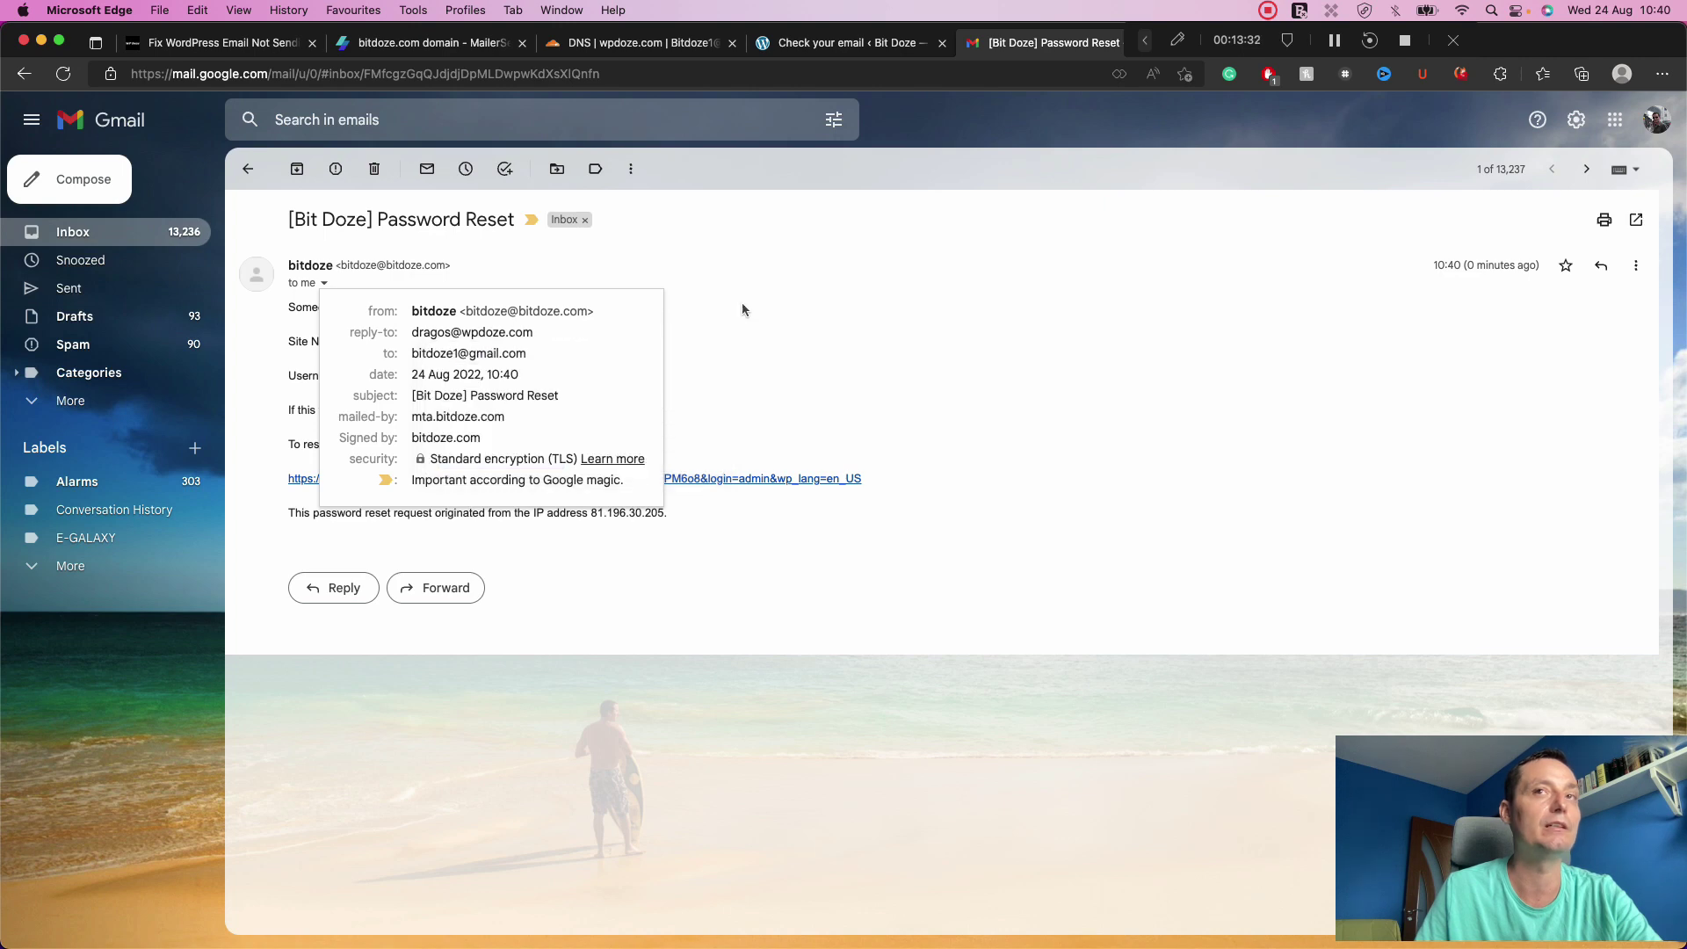
{"action": "left_click", "coordinate": [1604, 266]}
{"action": "left_click", "coordinate": [425, 597]}
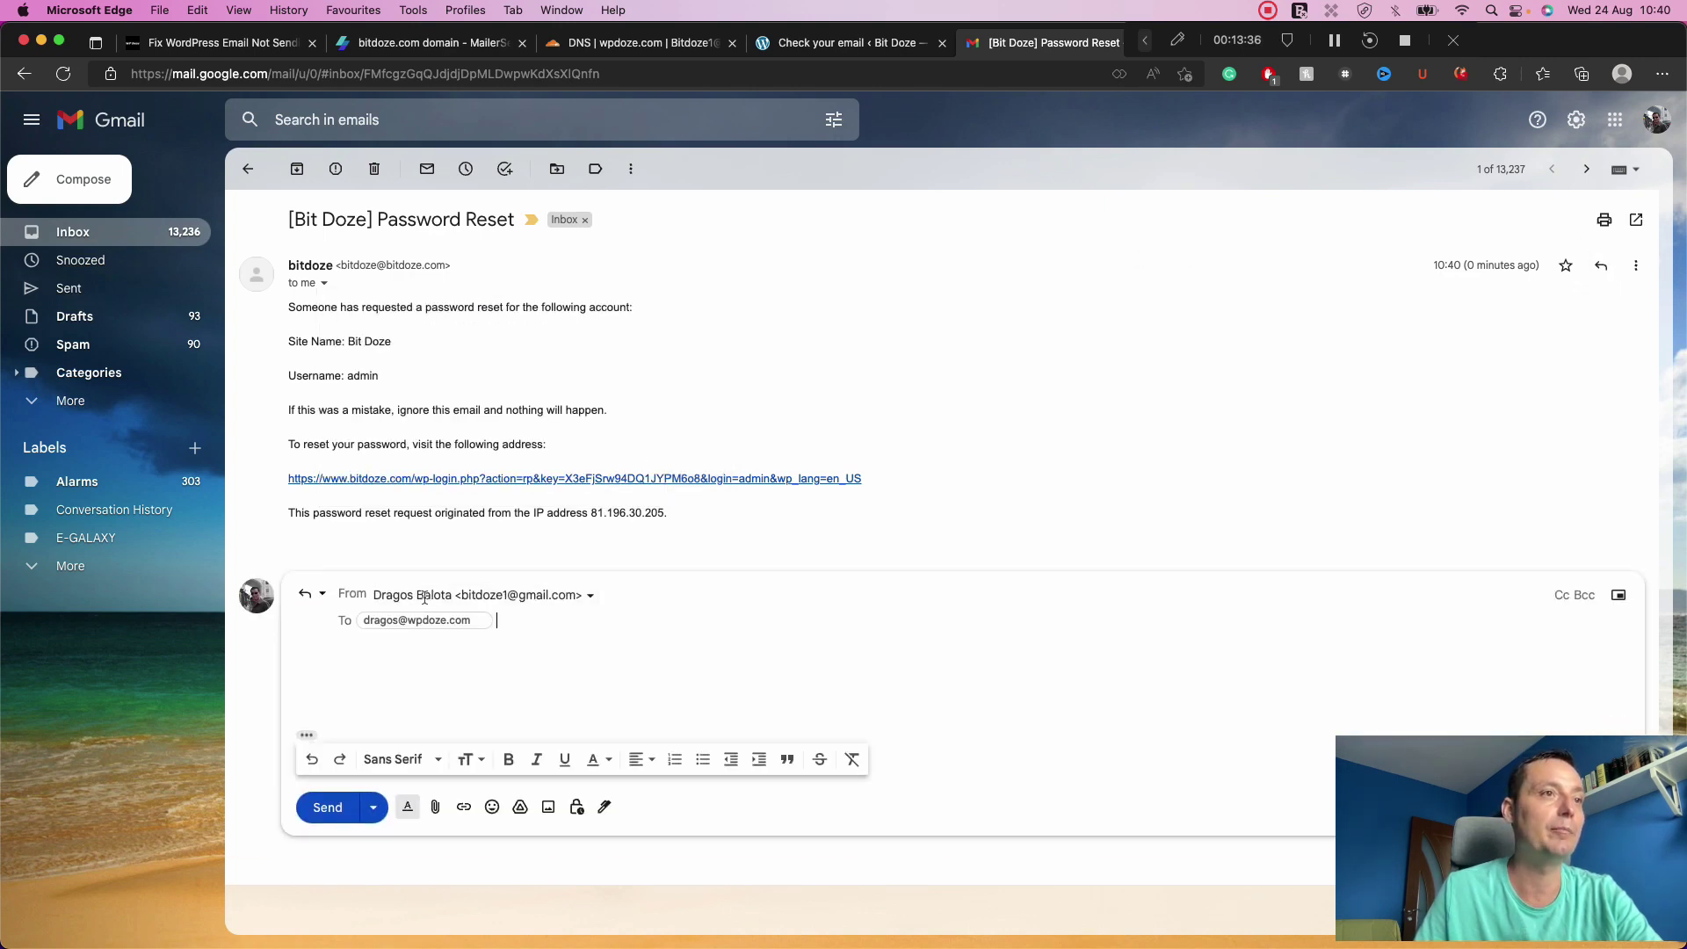
{"action": "left_click", "coordinate": [428, 680]}
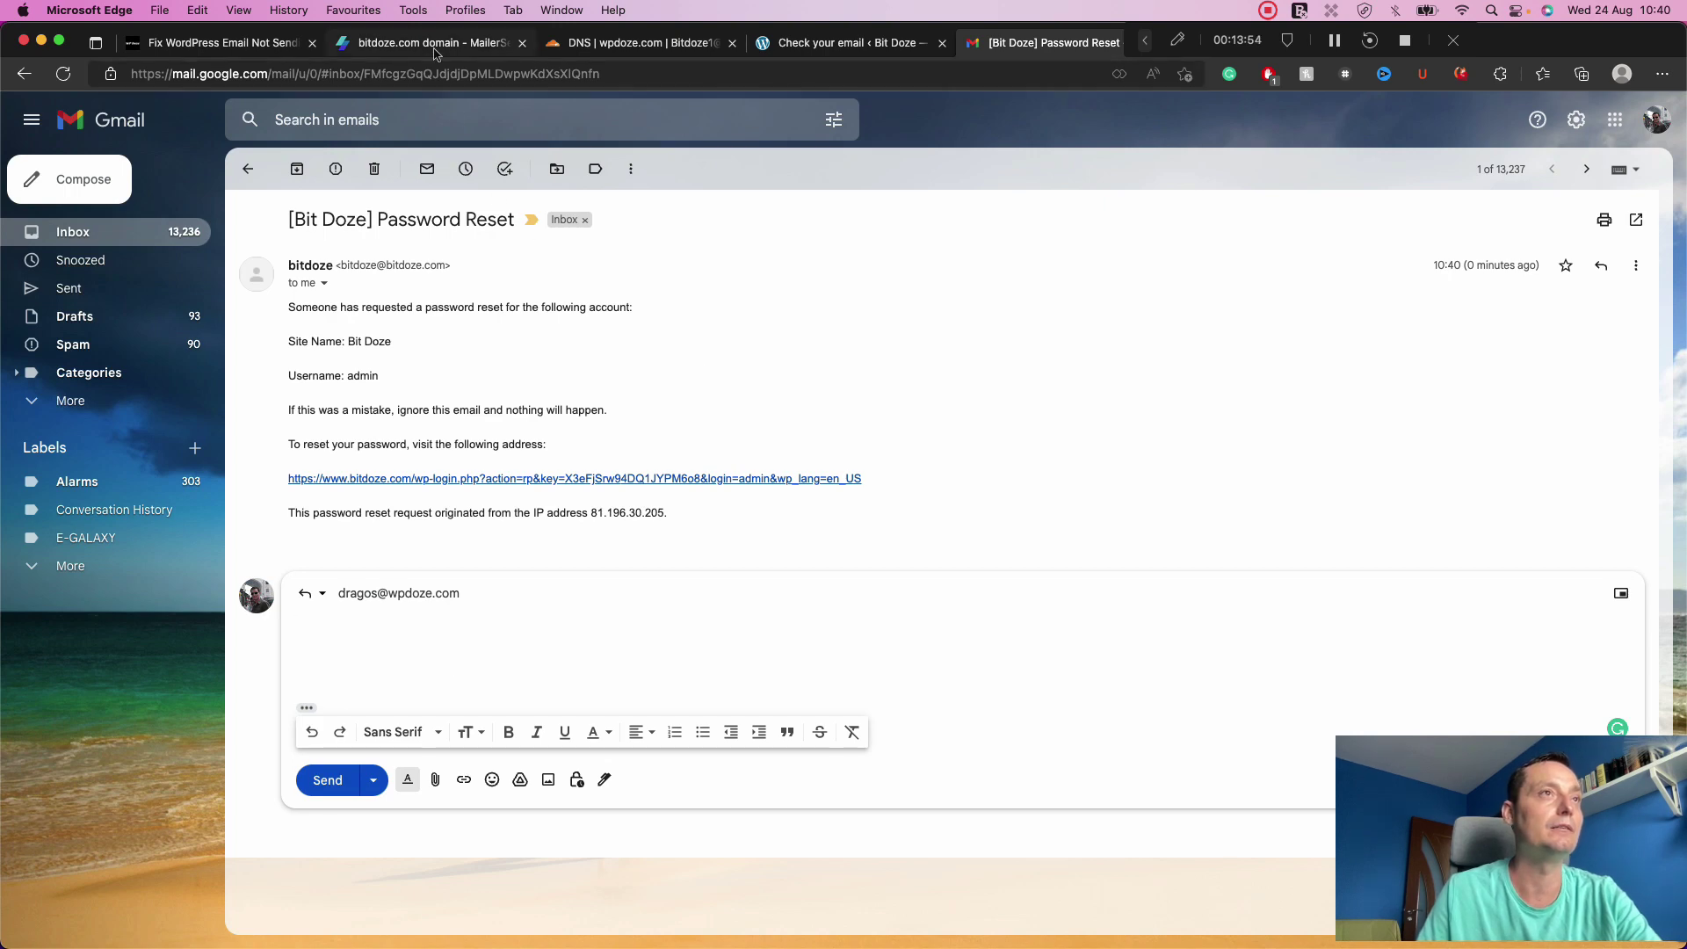
{"action": "left_click", "coordinate": [475, 42]}
{"action": "scroll", "coordinate": [510, 137], "scroll_direction": "up", "scroll_amount": 10}
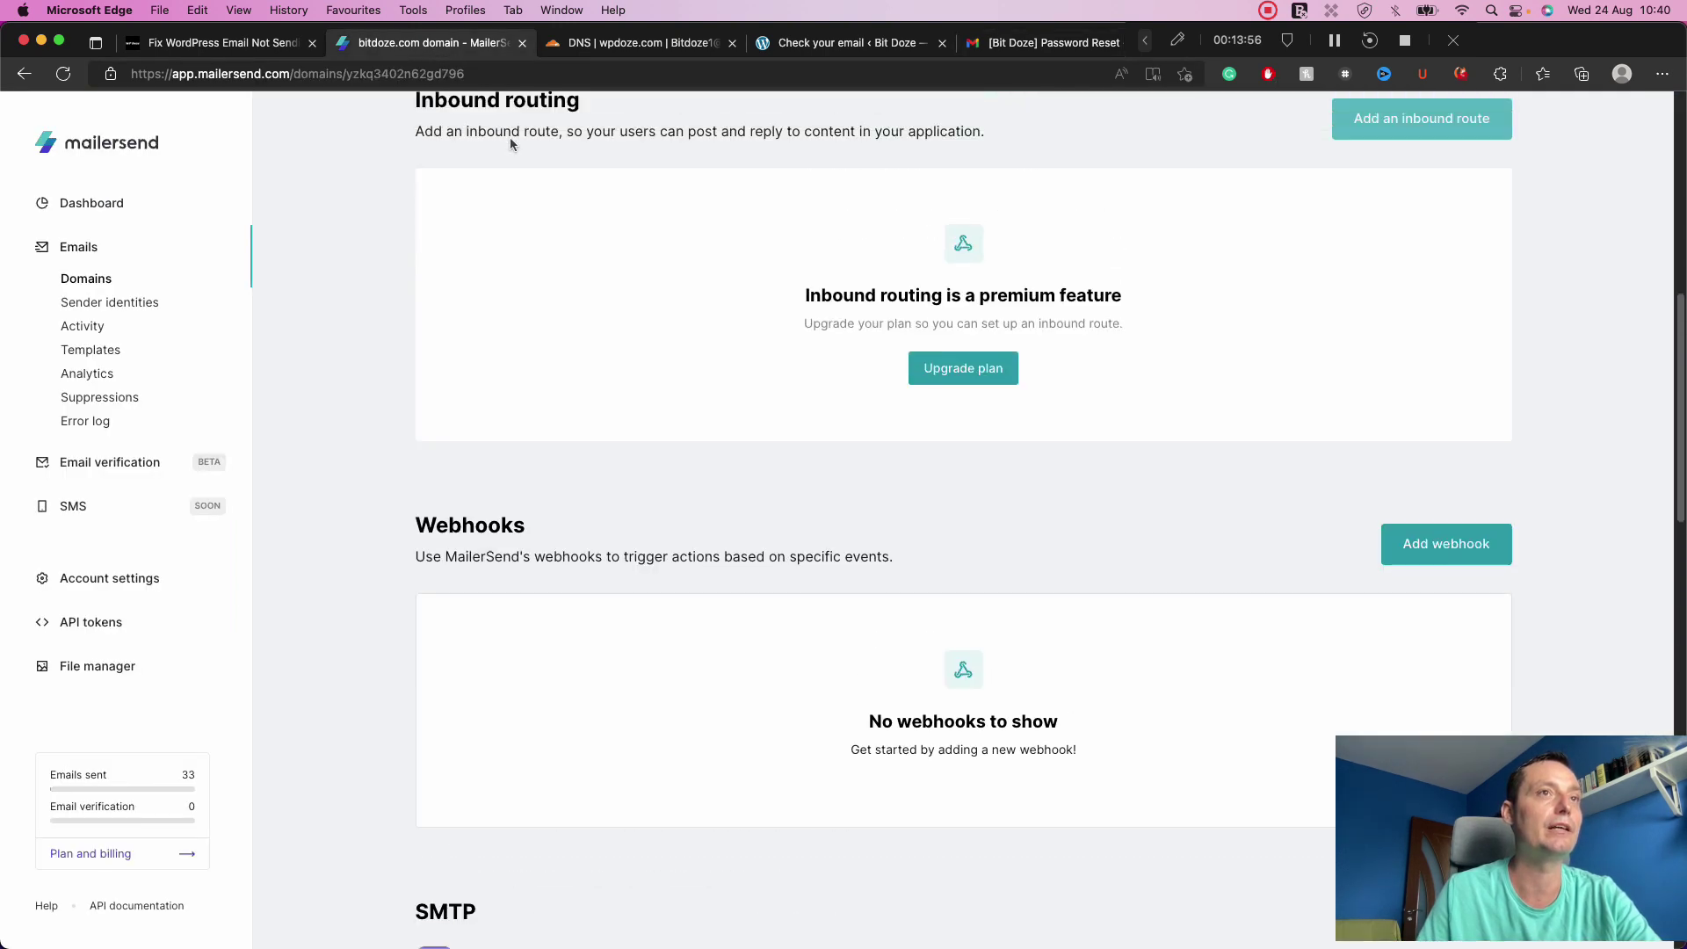